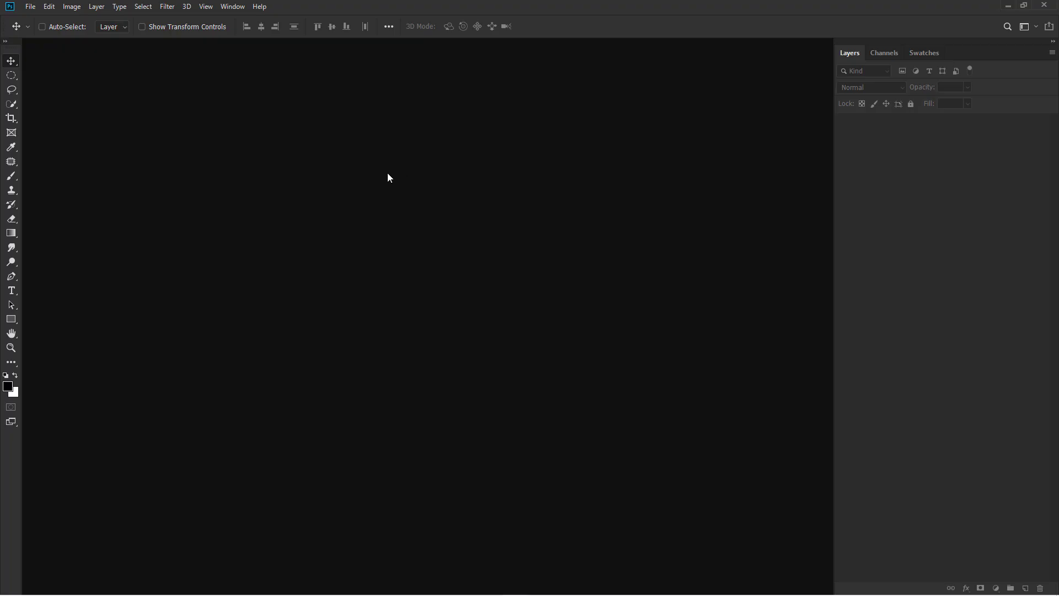
Step: Create a new blank white portrait document, 2700 × 3000 px
{"action": "left_click", "coordinate": [31, 6]}
{"action": "left_click", "coordinate": [50, 18]}
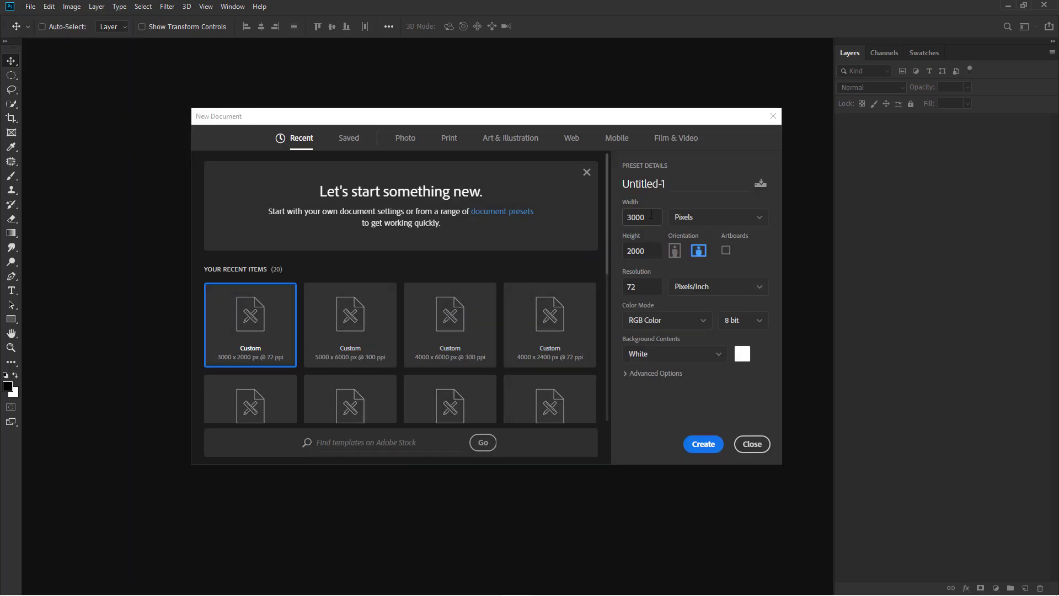
{"action": "left_click_drag", "start_coordinate": [646, 250], "coordinate": [623, 252]}
{"action": "type", "text": "2"}
{"action": "left_click", "coordinate": [674, 250]}
{"action": "left_click", "coordinate": [703, 445]}
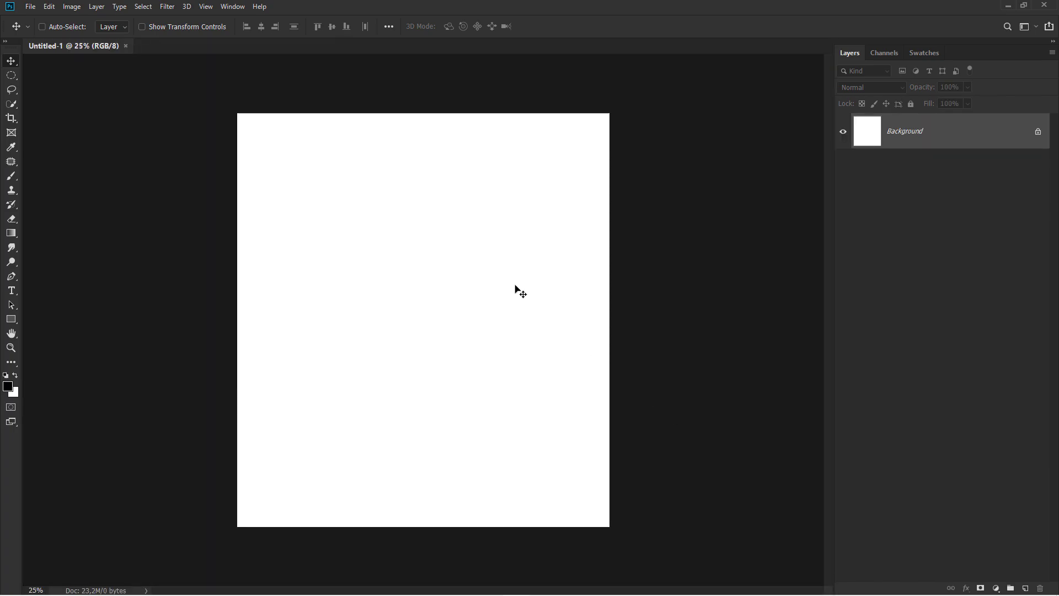
Step: Place the castle ruin photo, trim its width and lower its top edge, then commit
{"action": "mouse_move", "coordinate": [488, 592]}
{"action": "left_click", "coordinate": [489, 586]}
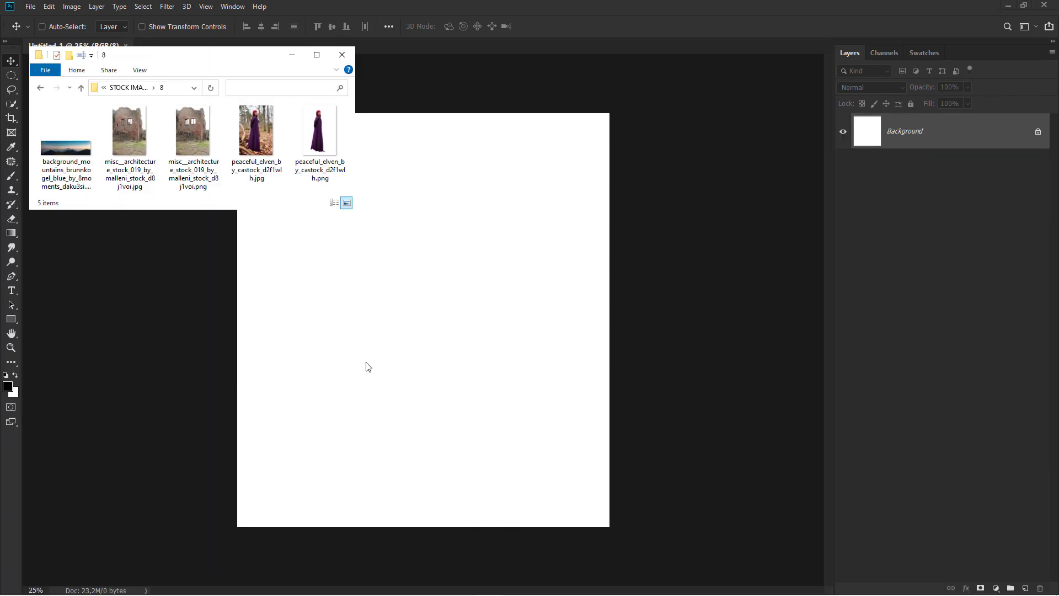
{"action": "mouse_move", "coordinate": [193, 166]}
{"action": "left_mouse_down"}
{"action": "mouse_move", "coordinate": [255, 232]}
{"action": "mouse_move", "coordinate": [283, 294]}
{"action": "mouse_move", "coordinate": [237, 320]}
{"action": "left_mouse_up"}
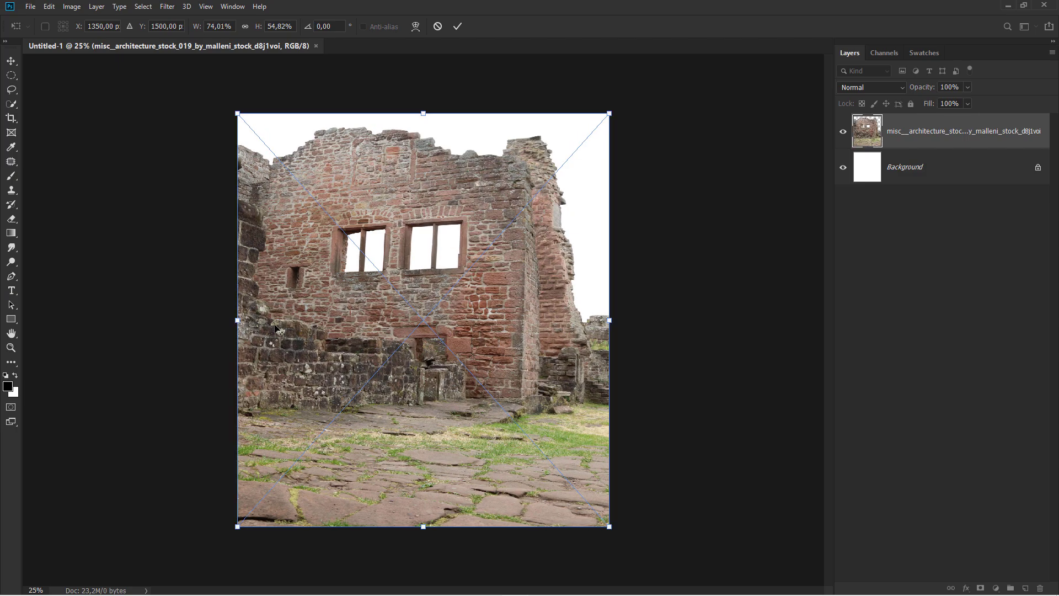
{"action": "left_click_drag", "start_coordinate": [601, 320], "coordinate": [580, 320]}
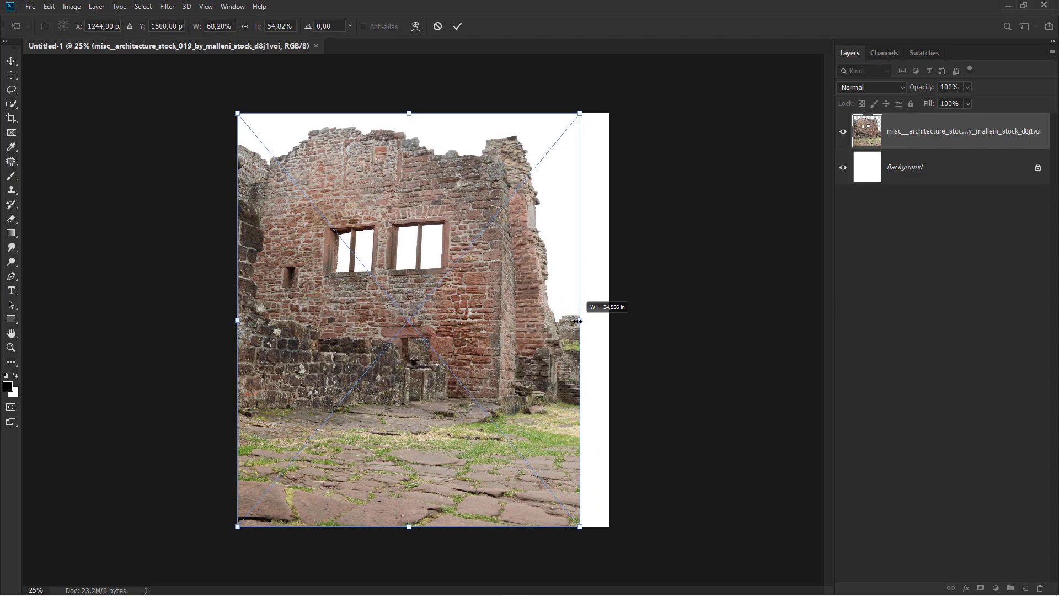
{"action": "left_click_drag", "start_coordinate": [408, 113], "coordinate": [410, 131]}
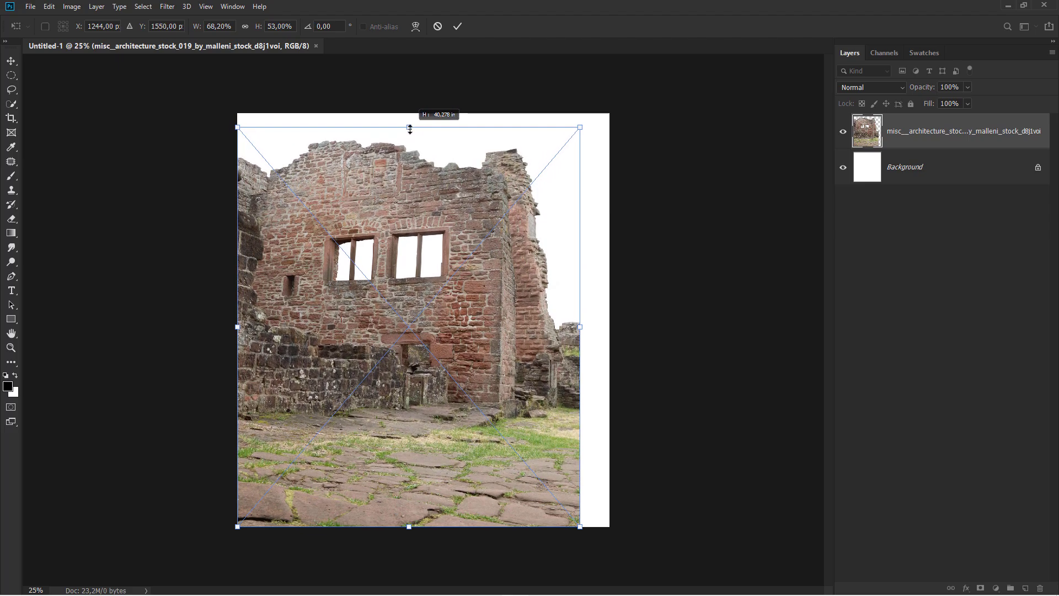
{"action": "left_click", "coordinate": [458, 26]}
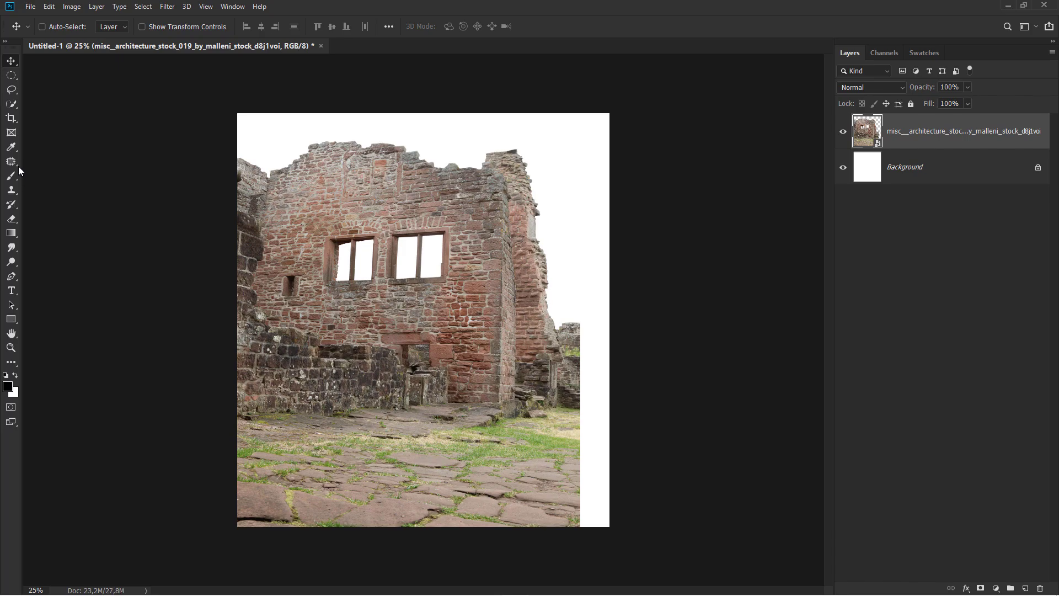
Step: Crop the canvas's right side in to the ruin photo's edge
{"action": "left_click", "coordinate": [11, 117]}
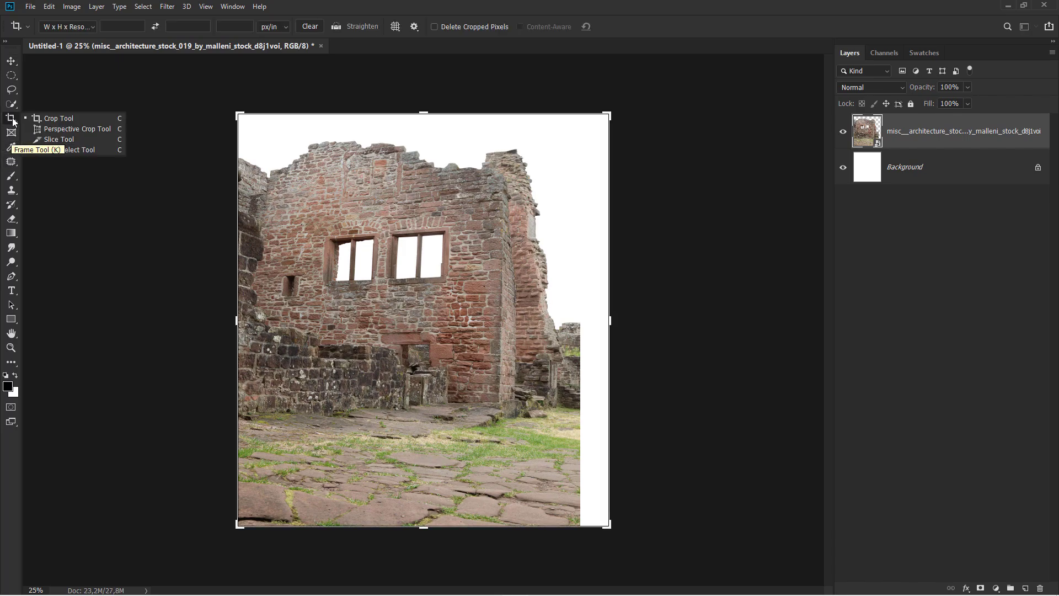
{"action": "left_click_drag", "start_coordinate": [609, 319], "coordinate": [598, 325]}
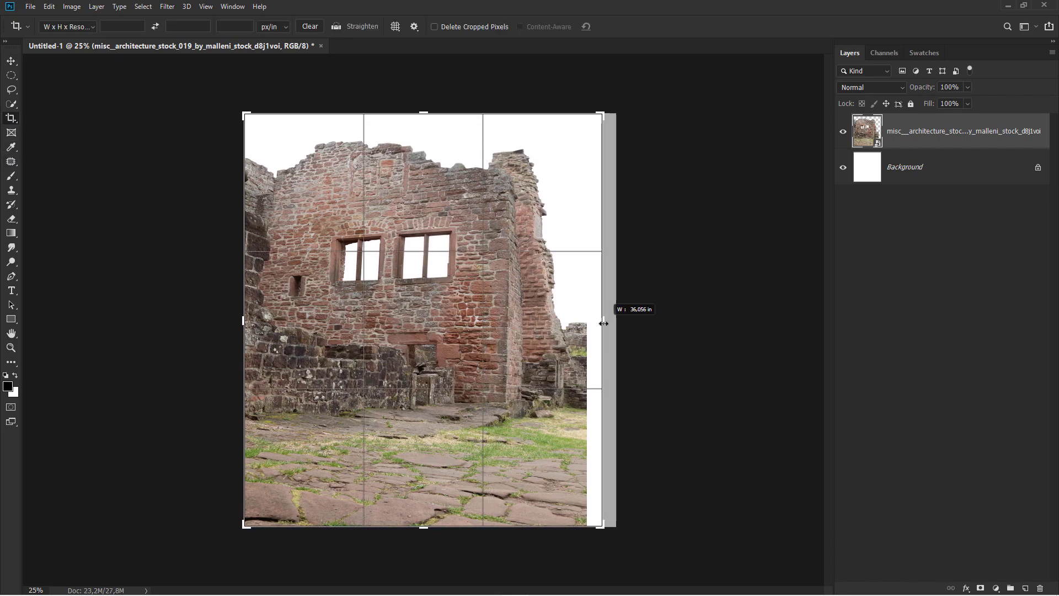
{"action": "key", "text": "Return"}
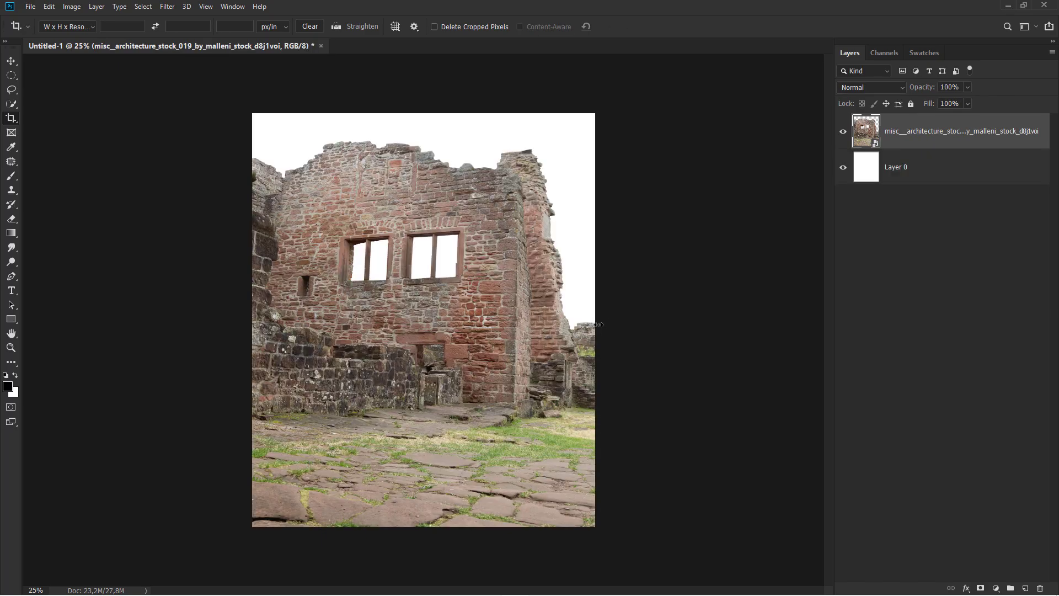
{"action": "left_click", "coordinate": [11, 61]}
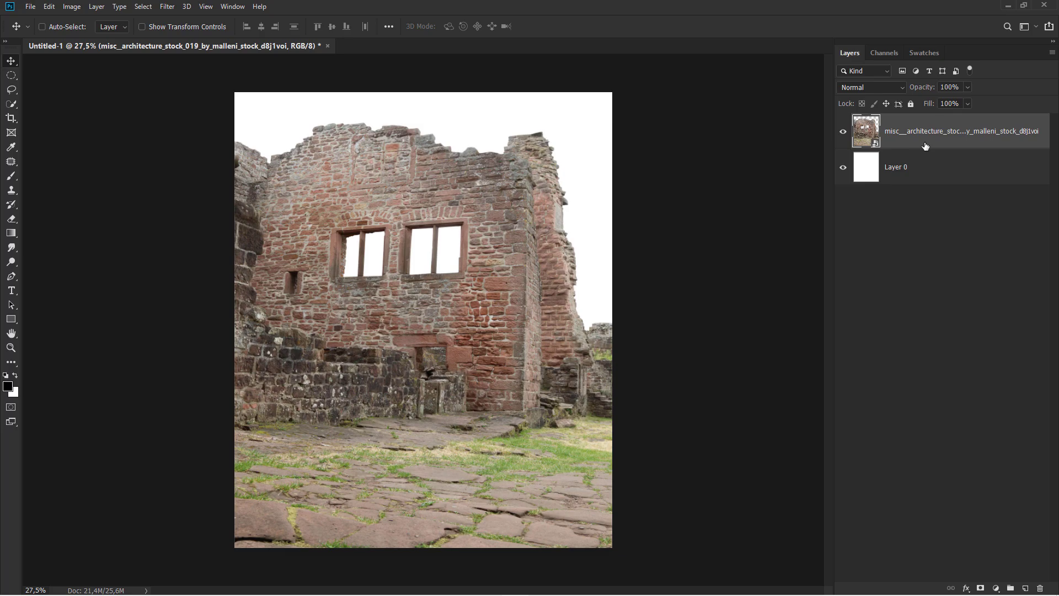
Step: Place the mountain landscape image and flip it horizontally
{"action": "left_click", "coordinate": [480, 584]}
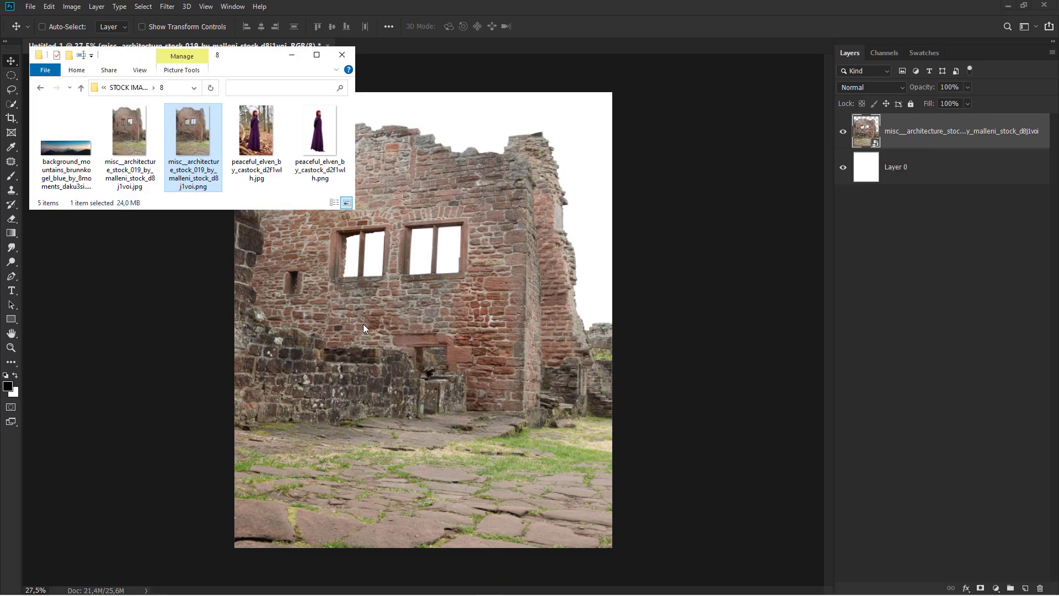
{"action": "left_click_drag", "start_coordinate": [82, 133], "coordinate": [362, 267]}
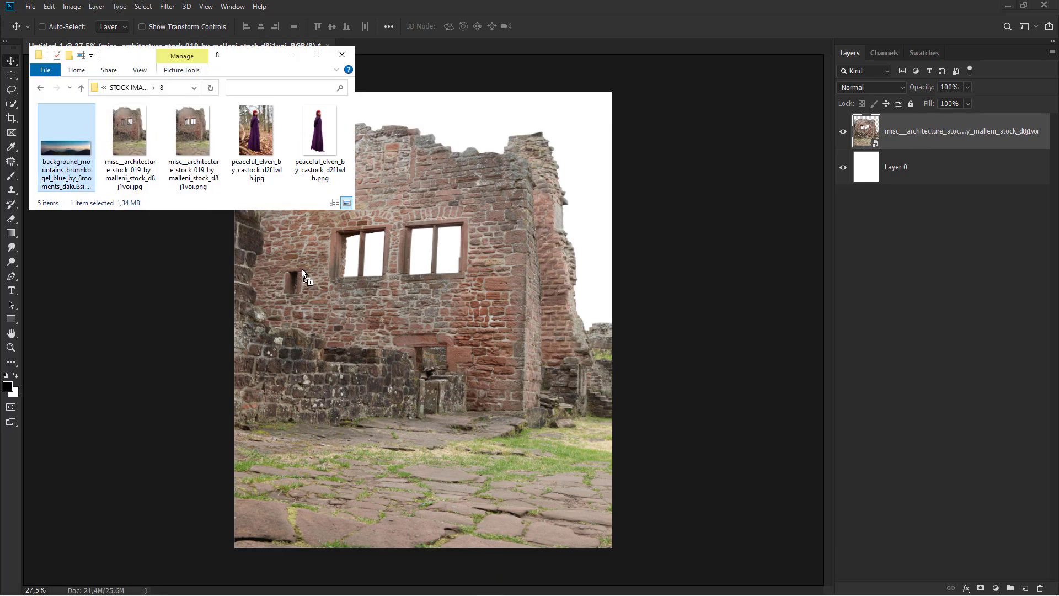
{"action": "right_click", "coordinate": [451, 287]}
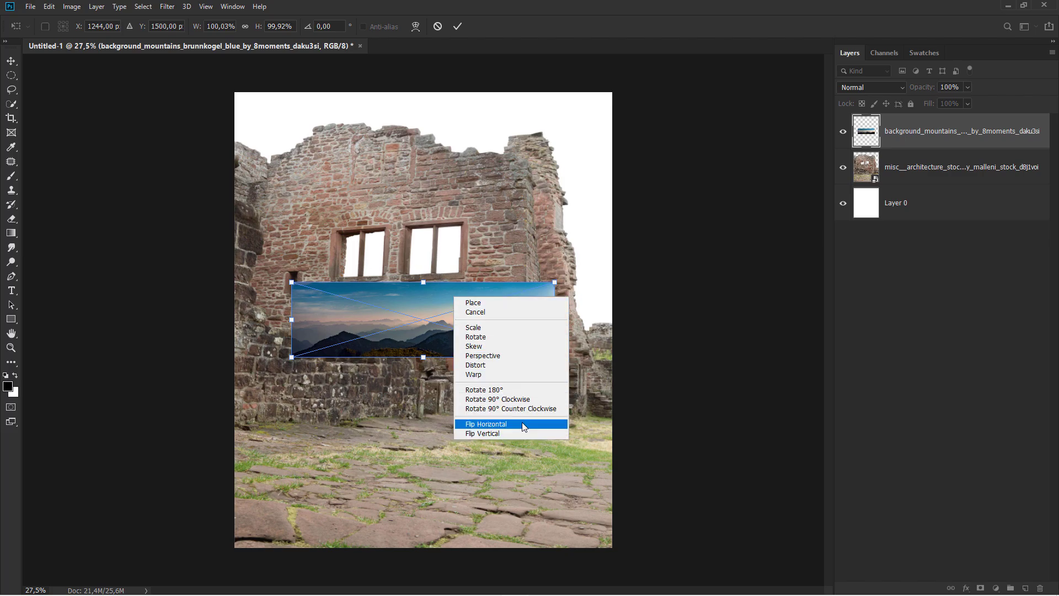
{"action": "left_click", "coordinate": [496, 422]}
{"action": "scroll", "coordinate": [457, 337], "scroll_direction": "down", "scroll_amount": 1}
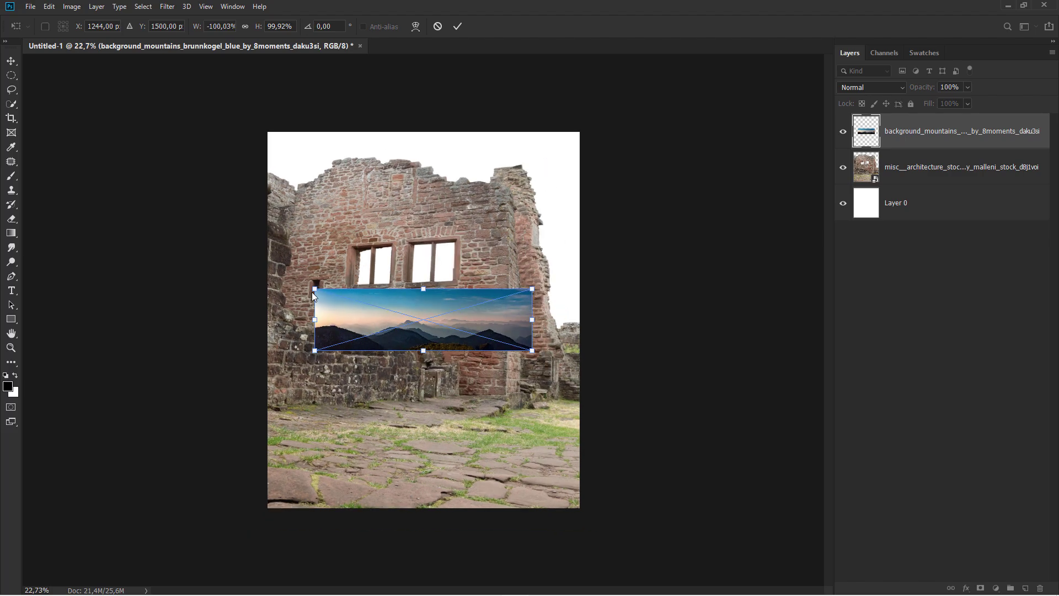
Step: Enlarge the mountains to the canvas top and right edge, and move the layer below the ruin
{"action": "left_click_drag", "start_coordinate": [314, 289], "coordinate": [175, 249]}
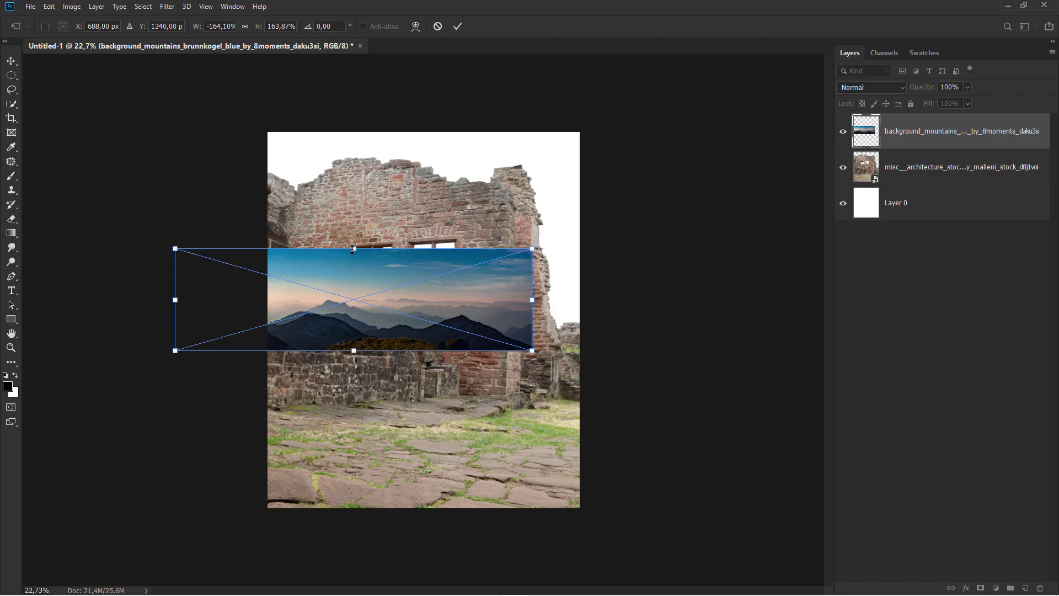
{"action": "left_click_drag", "start_coordinate": [353, 249], "coordinate": [353, 132]}
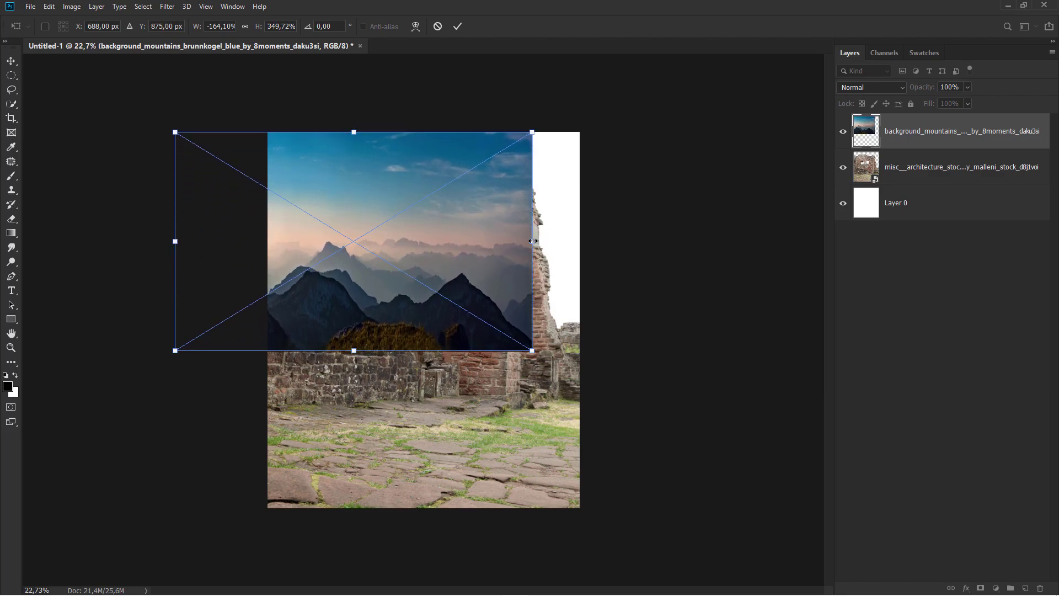
{"action": "left_click_drag", "start_coordinate": [533, 241], "coordinate": [579, 241]}
{"action": "left_click", "coordinate": [457, 26]}
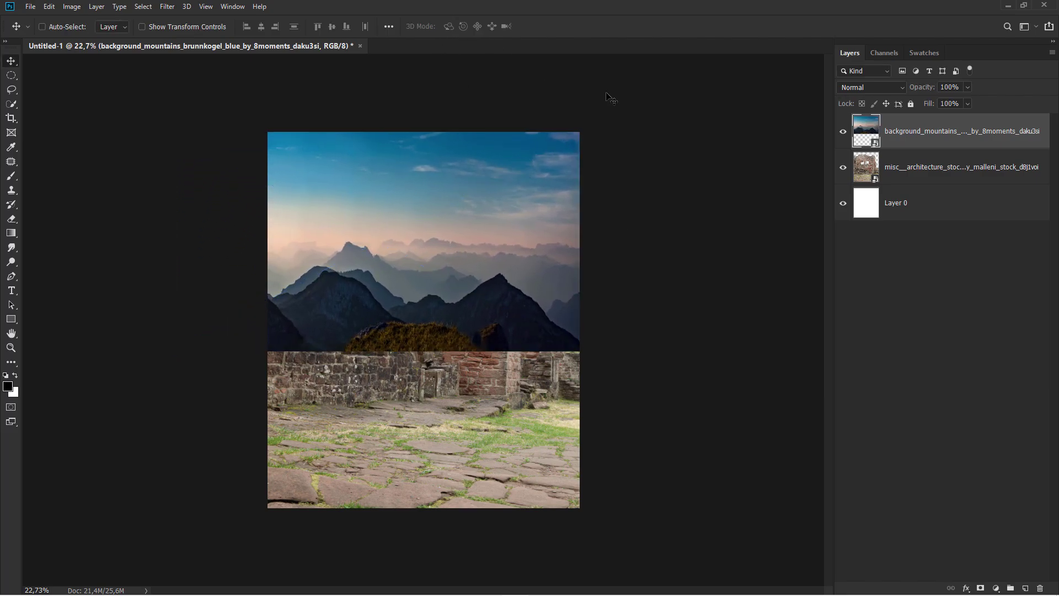
{"action": "left_click_drag", "start_coordinate": [921, 137], "coordinate": [925, 177]}
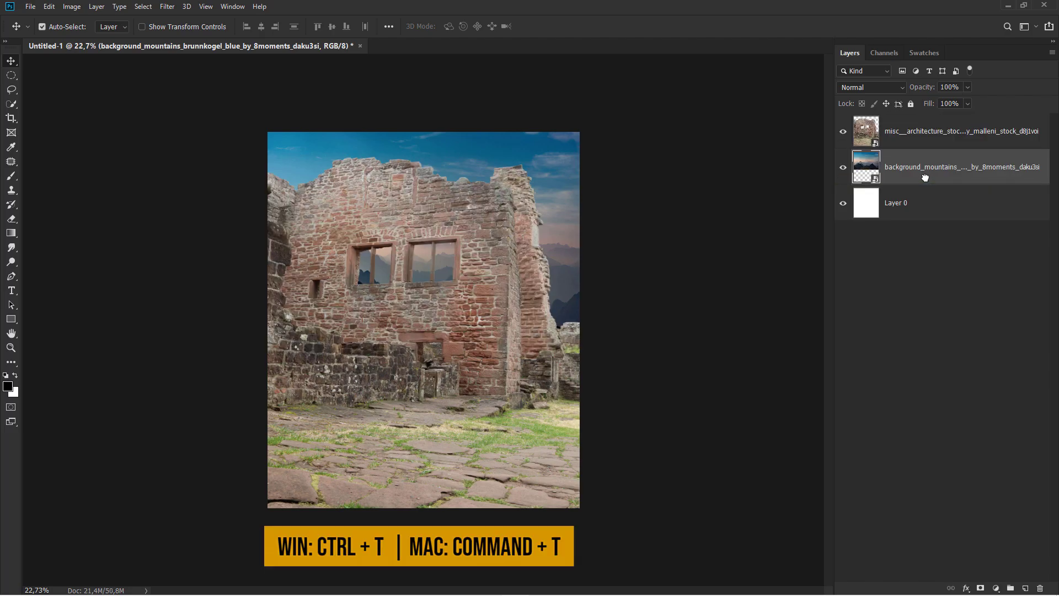
Step: Stretch the mountains further down and left, nudge them slightly right, and fit the canvas in view
{"action": "key", "text": "ctrl+t"}
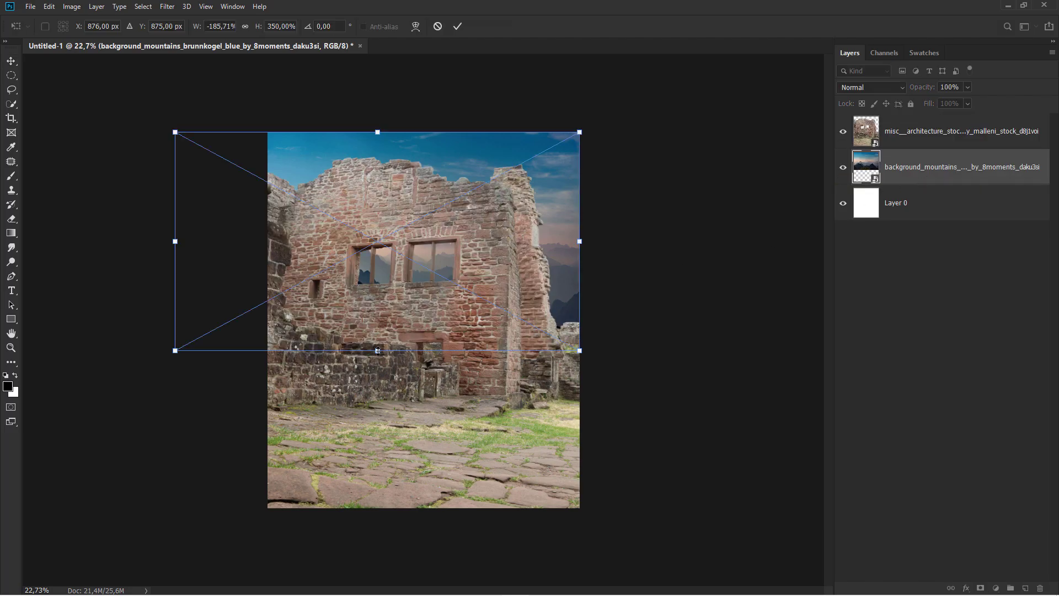
{"action": "left_click_drag", "start_coordinate": [377, 350], "coordinate": [377, 400]}
{"action": "left_click_drag", "start_coordinate": [175, 266], "coordinate": [54, 266]}
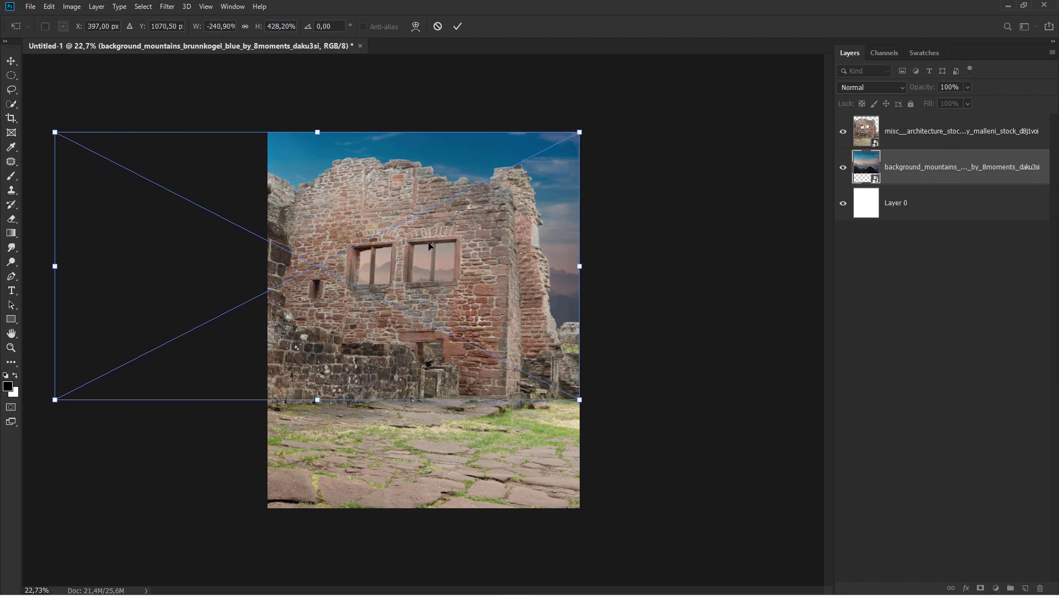
{"action": "left_click_drag", "start_coordinate": [429, 246], "coordinate": [468, 243]}
{"action": "key", "text": "Return"}
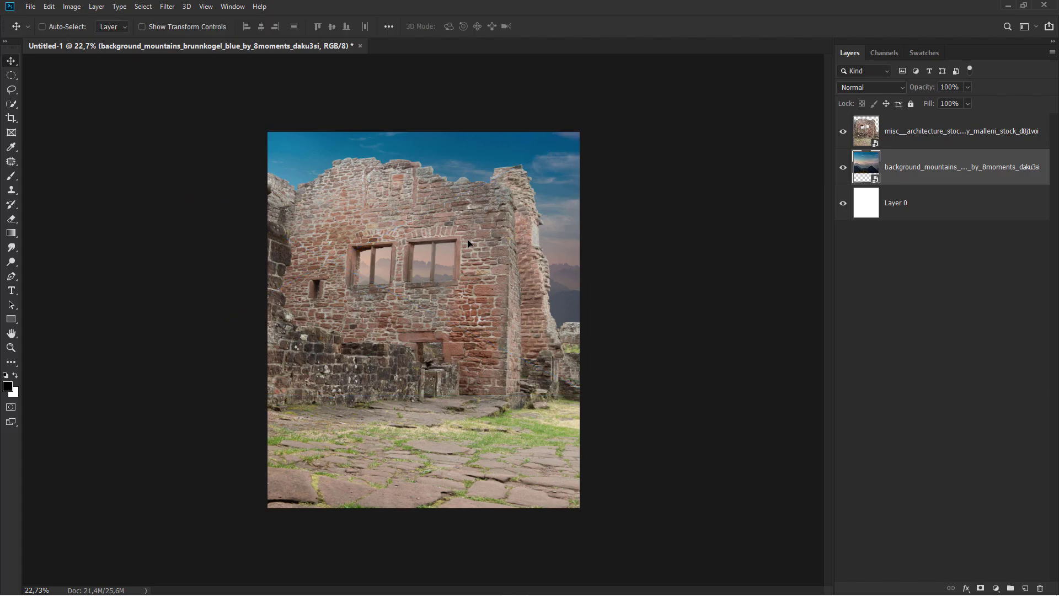
{"action": "key", "text": "ctrl+0"}
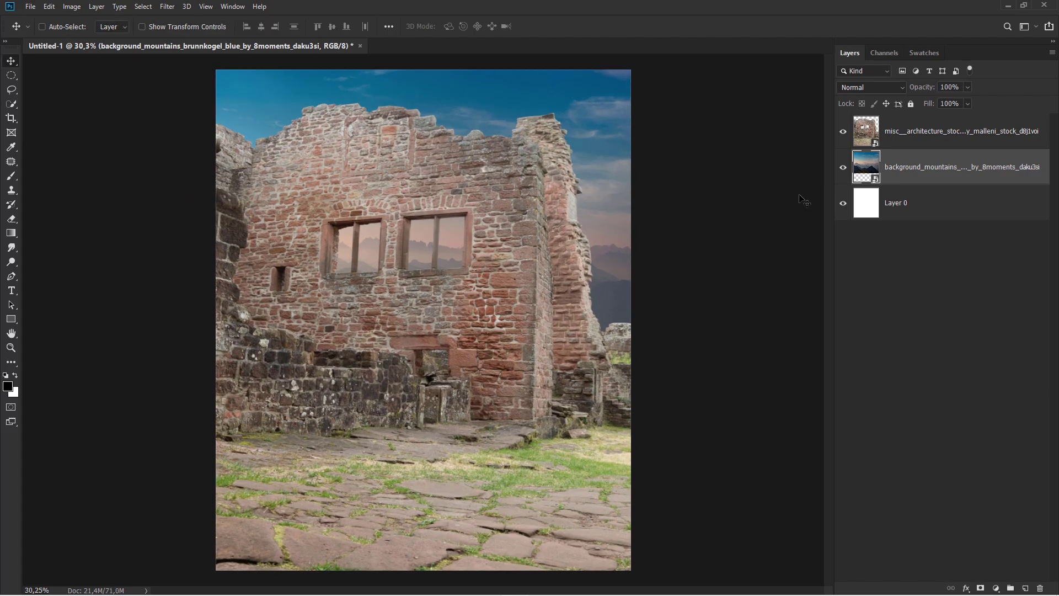
Step: Apply a 5-pixel Gaussian Blur smart filter to the mountain layer
{"action": "left_click", "coordinate": [165, 6]}
{"action": "mouse_move", "coordinate": [174, 132]}
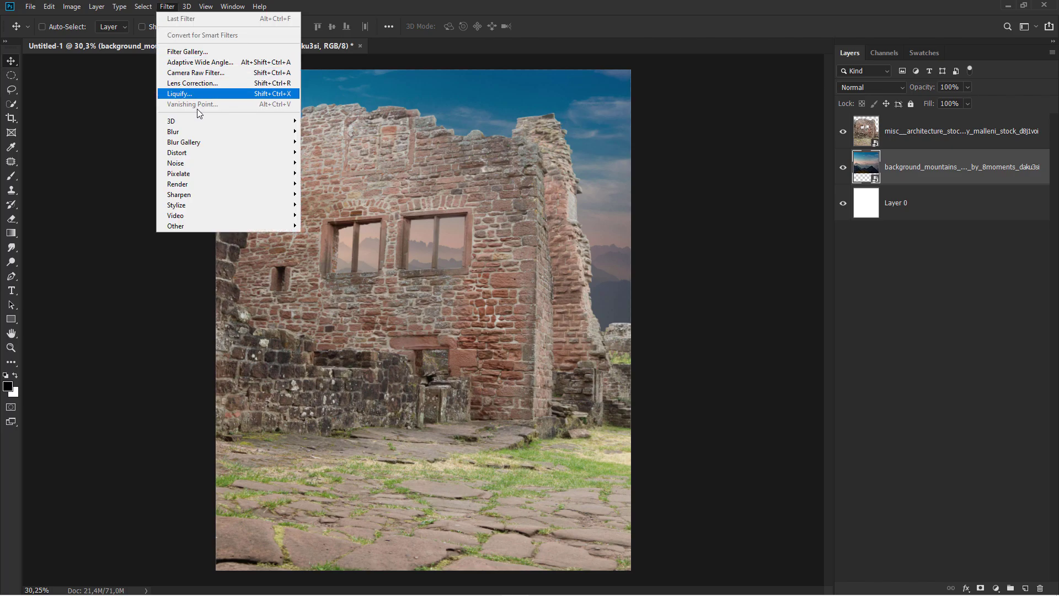
{"action": "left_click", "coordinate": [331, 173]}
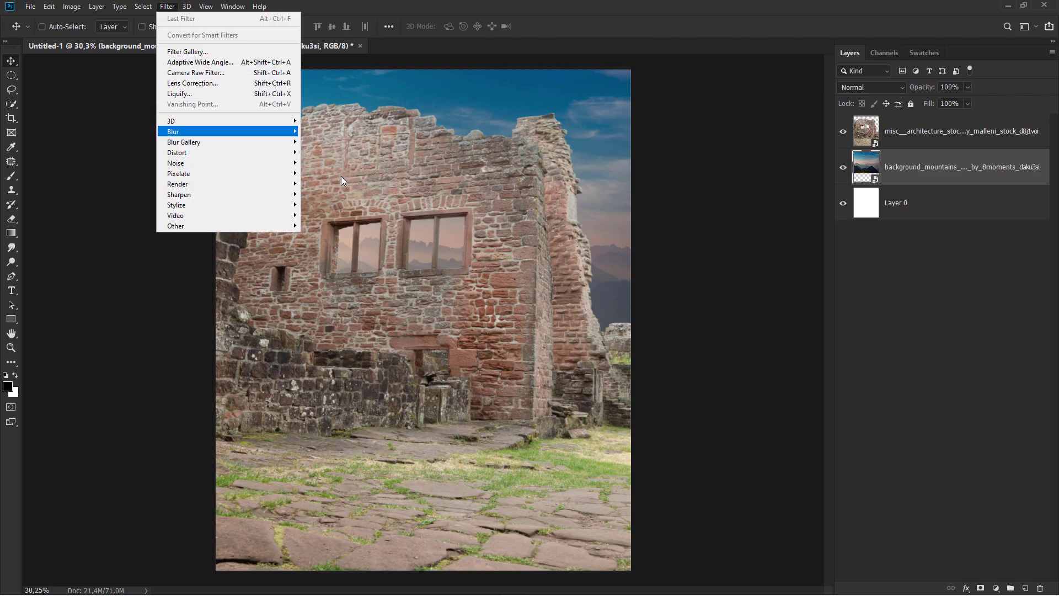
{"action": "type", "text": "5"}
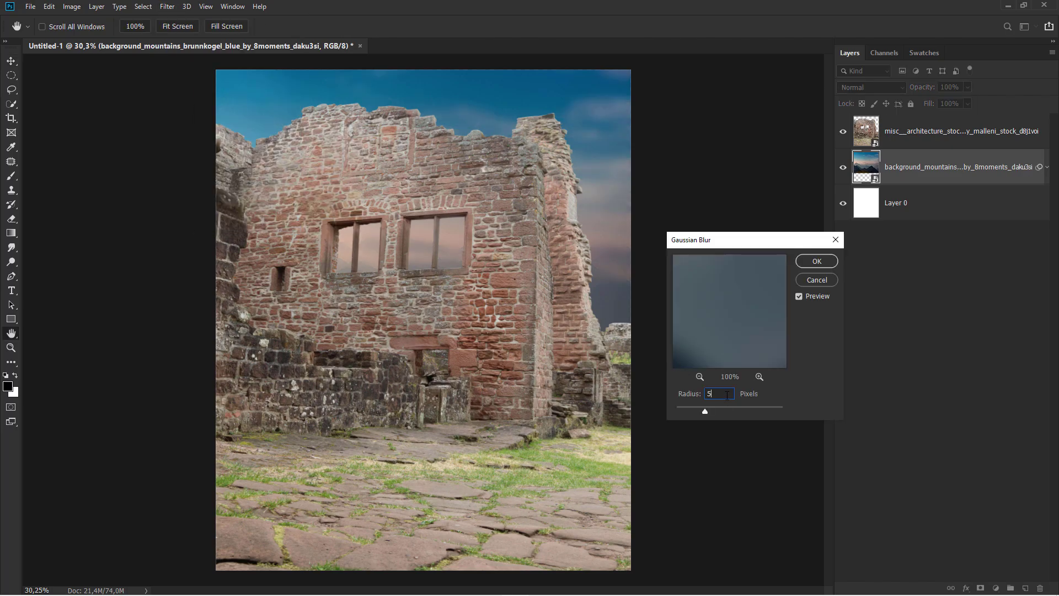
{"action": "left_click", "coordinate": [816, 261]}
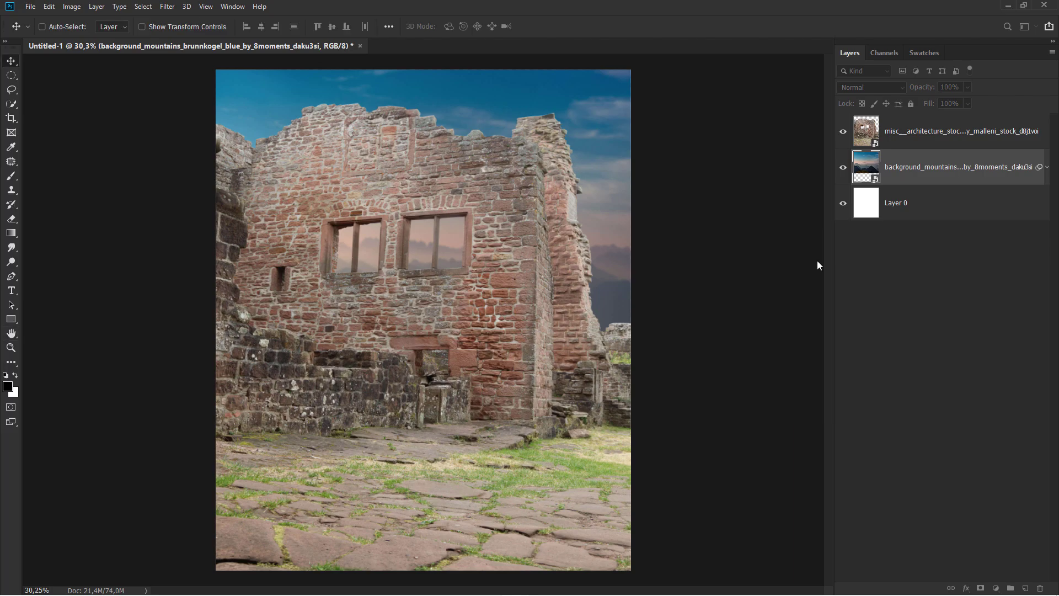
Step: Add a Selective Color layer on the ruin with Reds Black raised to +30
{"action": "left_click", "coordinate": [928, 137]}
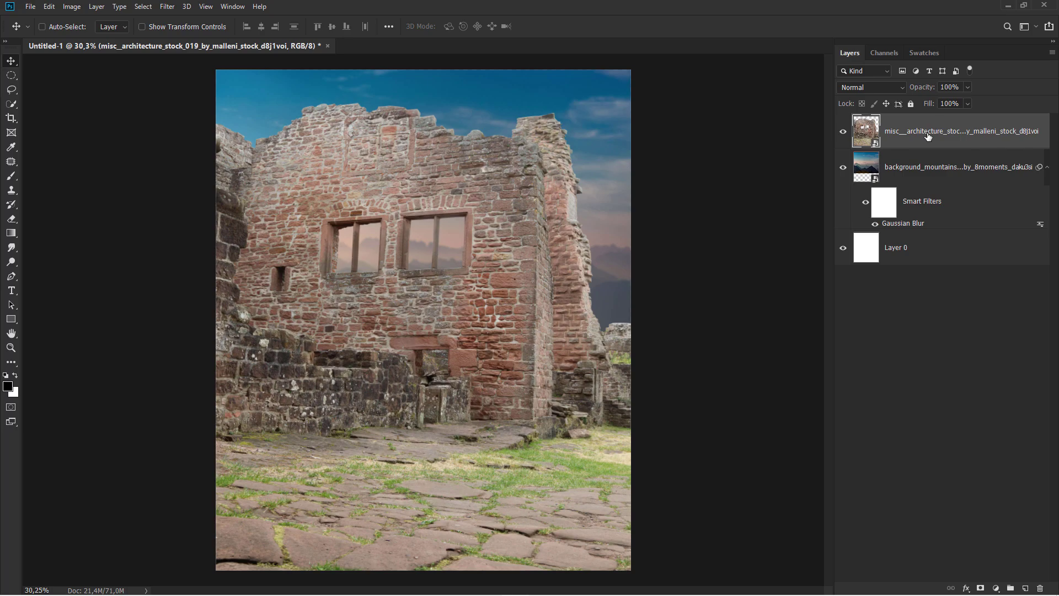
{"action": "left_click", "coordinate": [996, 588]}
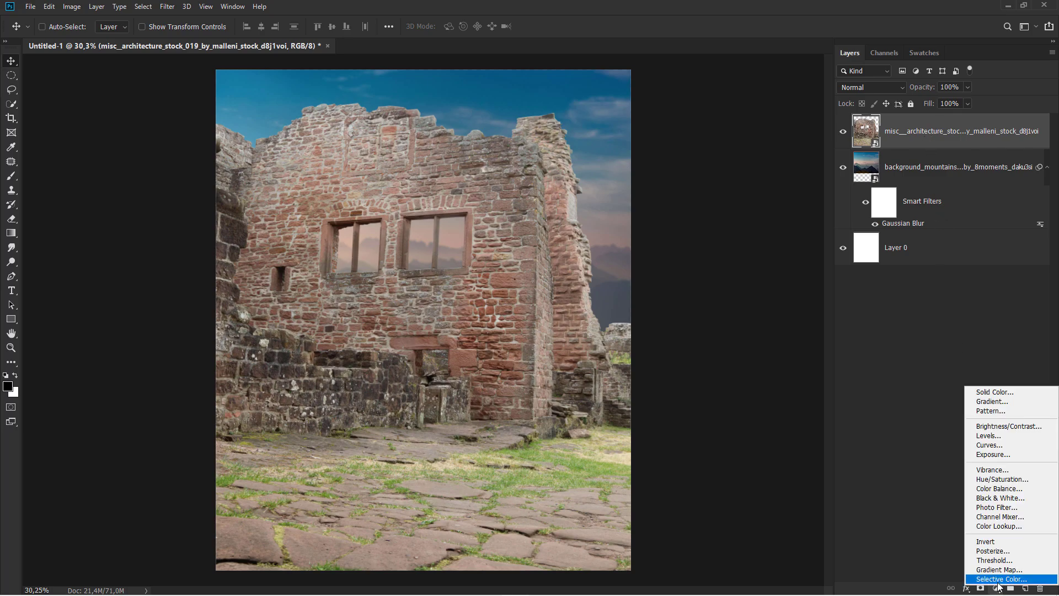
{"action": "left_click", "coordinate": [750, 382]}
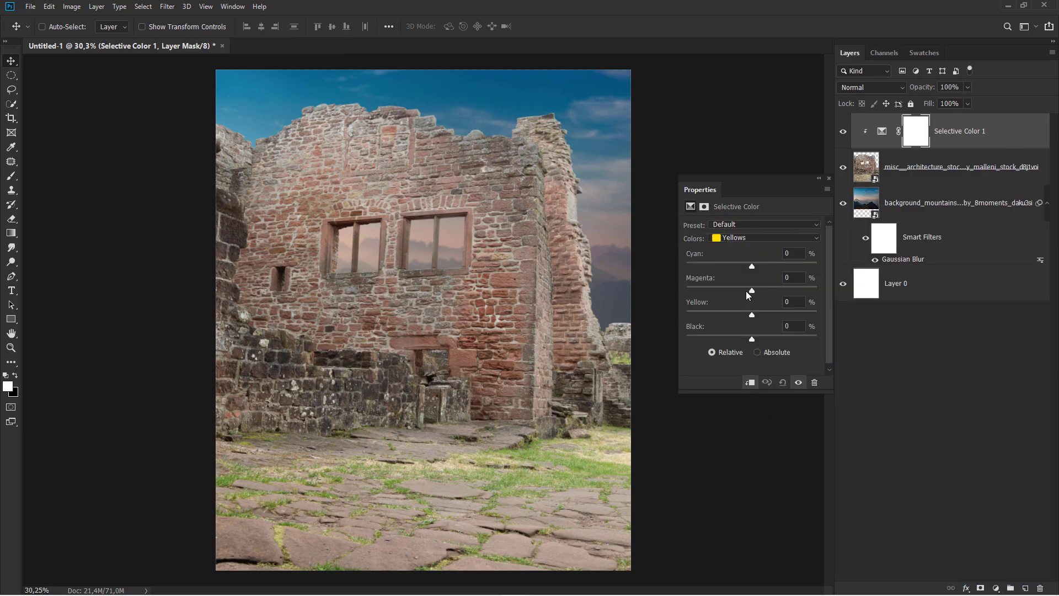
{"action": "left_click", "coordinate": [739, 238]}
{"action": "left_click", "coordinate": [739, 248]}
{"action": "left_click_drag", "start_coordinate": [751, 335], "coordinate": [759, 338]}
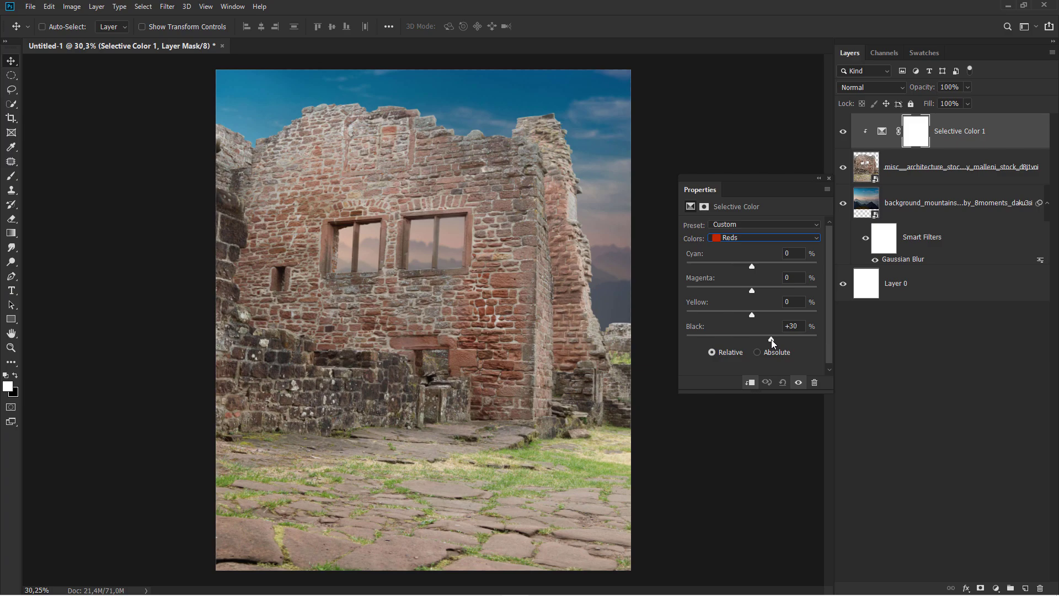
Step: Set the Blacks range's Black to -10 in Selective Color
{"action": "left_click", "coordinate": [738, 238]}
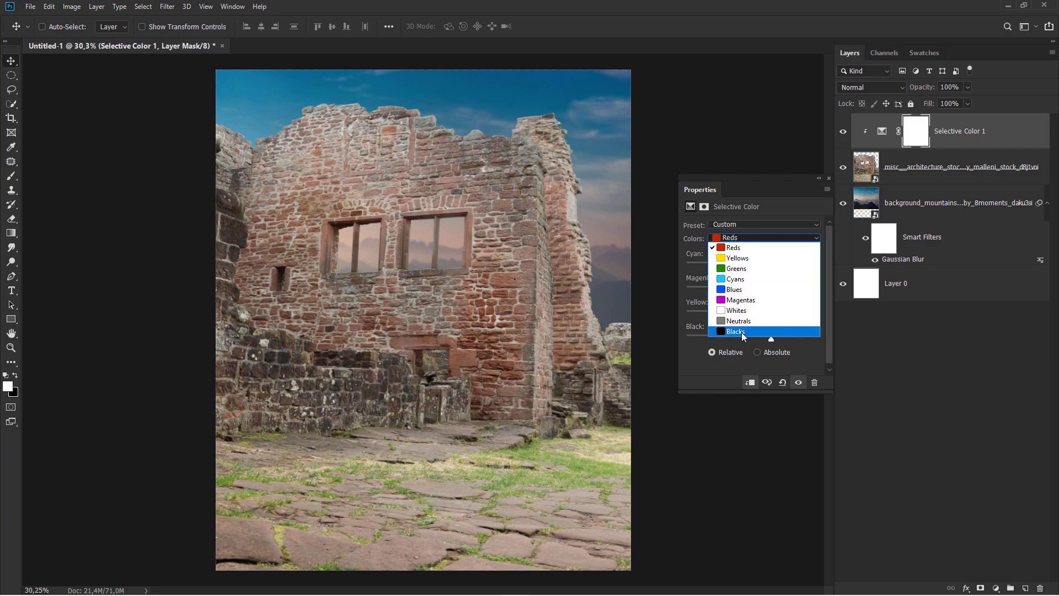
{"action": "left_click", "coordinate": [739, 332]}
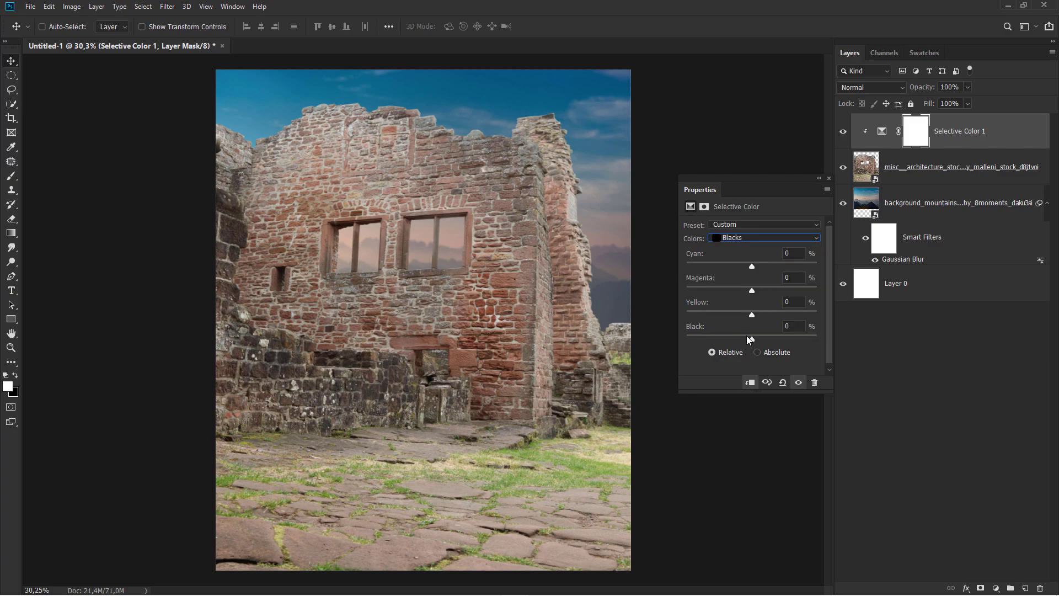
{"action": "left_click", "coordinate": [748, 338]}
{"action": "left_click_drag", "start_coordinate": [747, 335], "coordinate": [745, 336]}
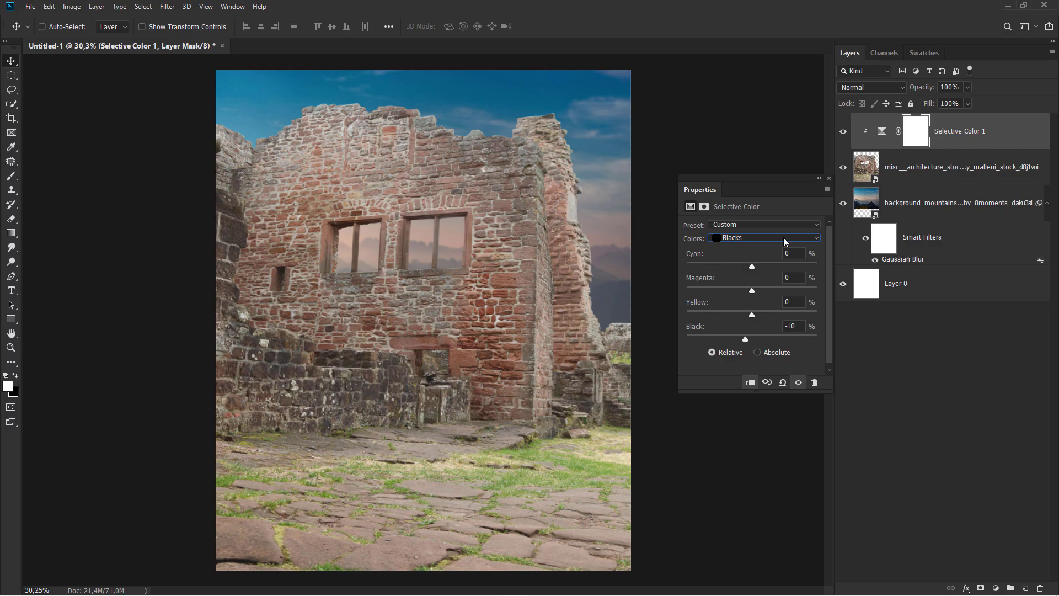
{"action": "left_click", "coordinate": [828, 178]}
{"action": "left_click", "coordinate": [951, 143]}
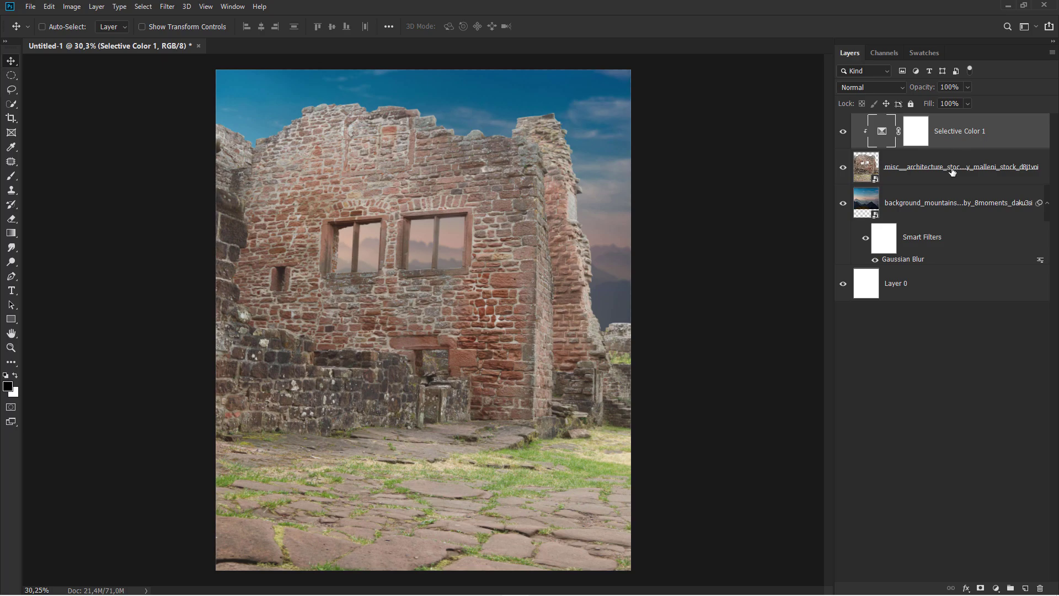
{"action": "left_click", "coordinate": [1002, 586]}
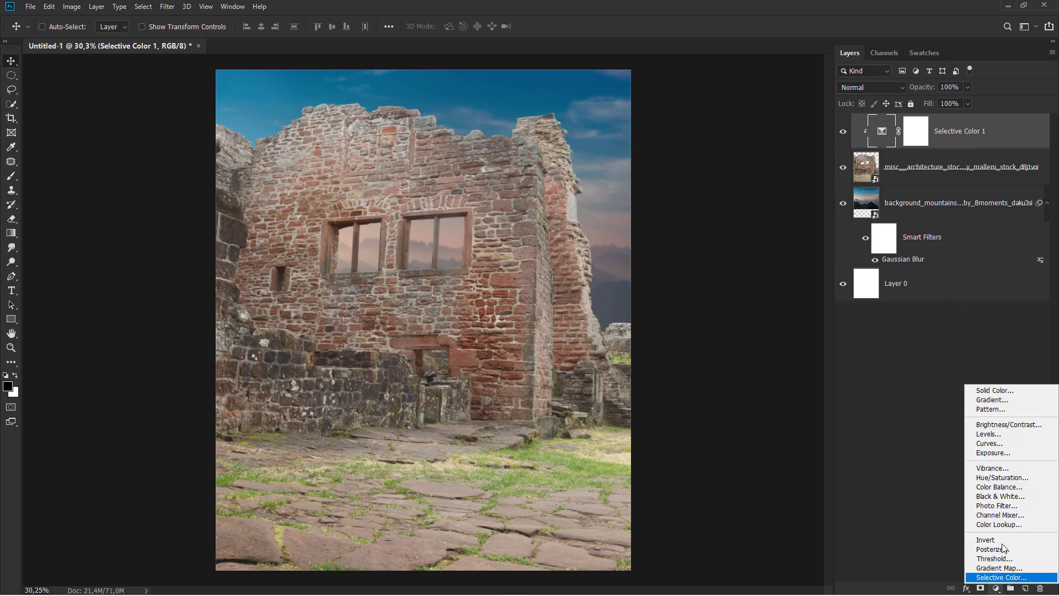
Step: Add a Curves layer clipped to the ruin, pulling the top-right point down and nudging midtones up
{"action": "left_click", "coordinate": [1001, 445]}
{"action": "left_click", "coordinate": [750, 382]}
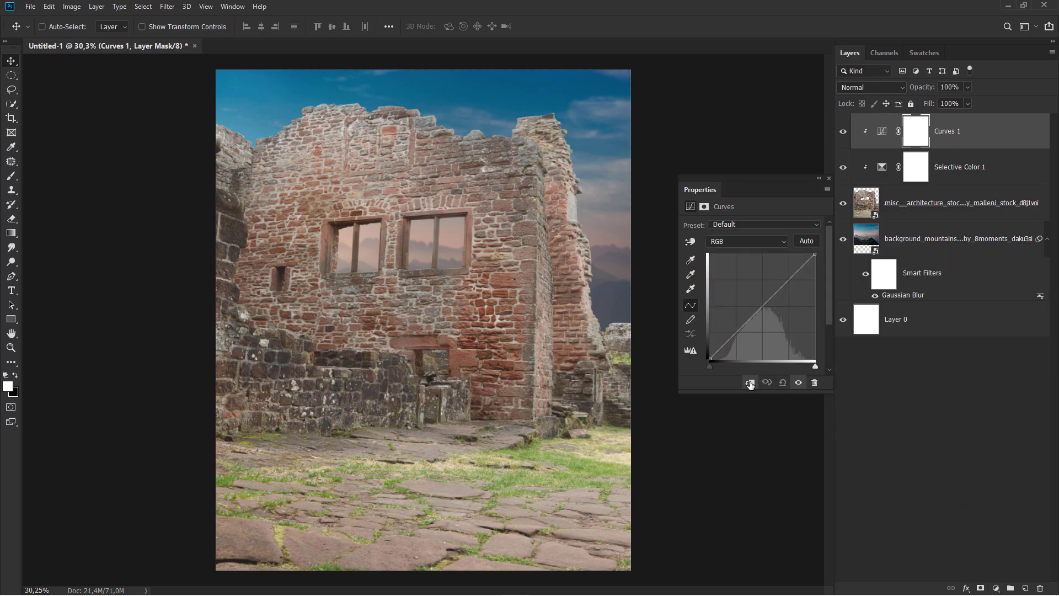
{"action": "left_click_drag", "start_coordinate": [816, 255], "coordinate": [814, 294]}
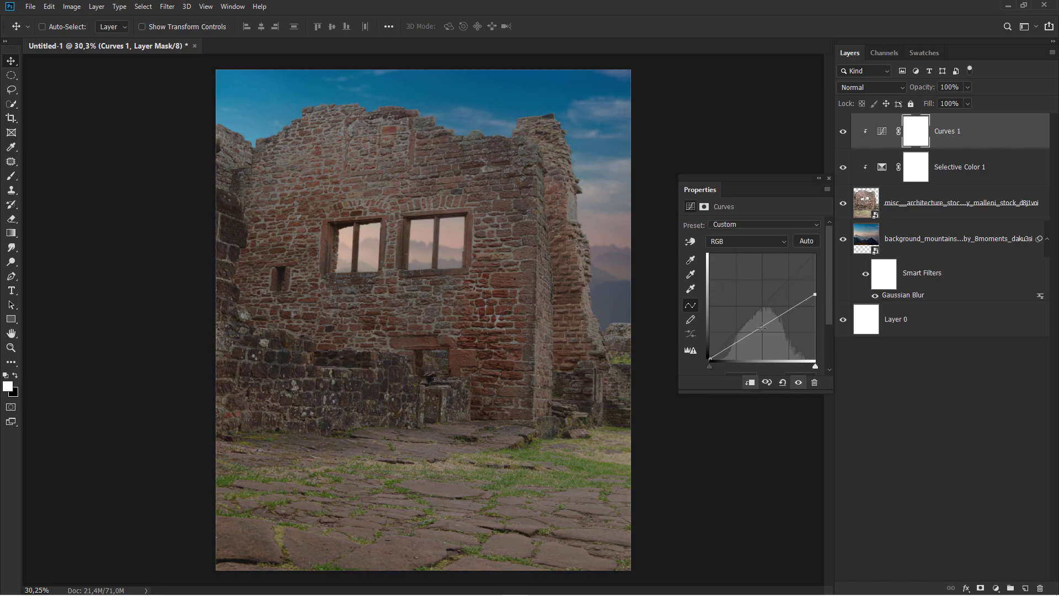
{"action": "left_click_drag", "start_coordinate": [761, 327], "coordinate": [762, 322]}
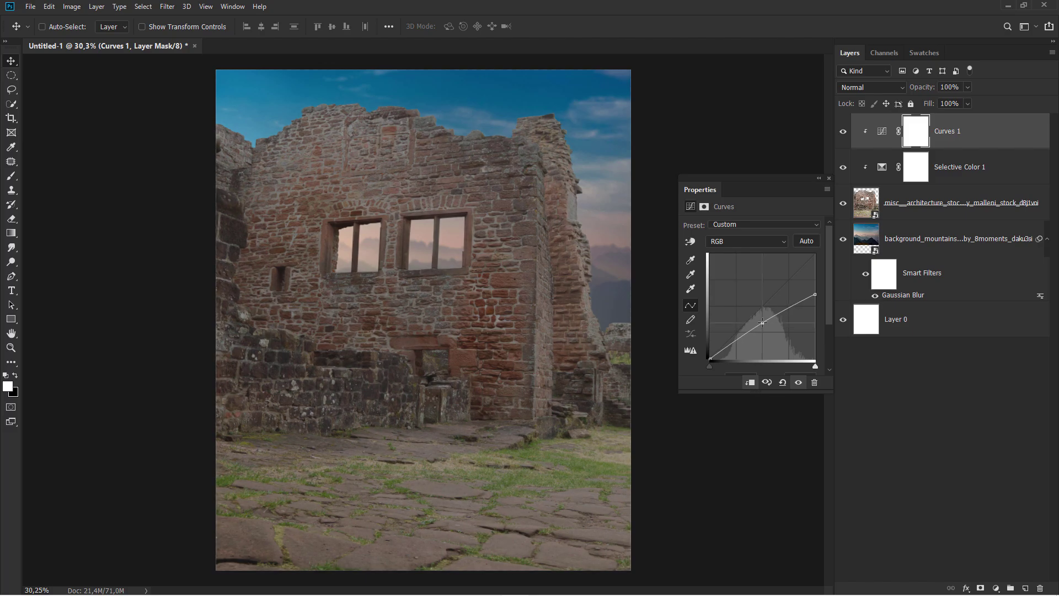
{"action": "left_click", "coordinate": [829, 178]}
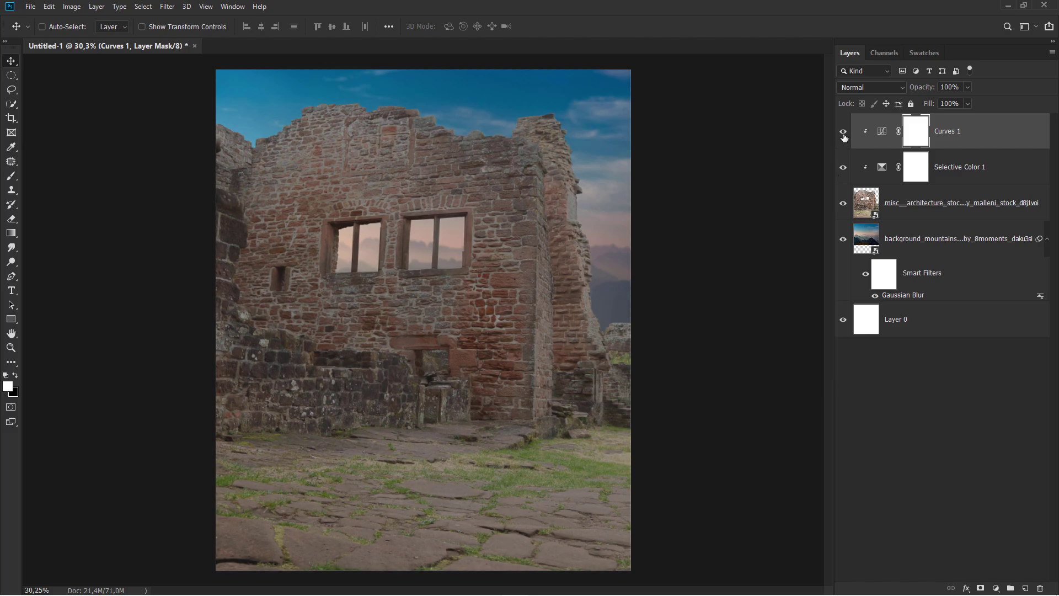
{"action": "left_click", "coordinate": [843, 132]}
{"action": "left_click", "coordinate": [970, 133]}
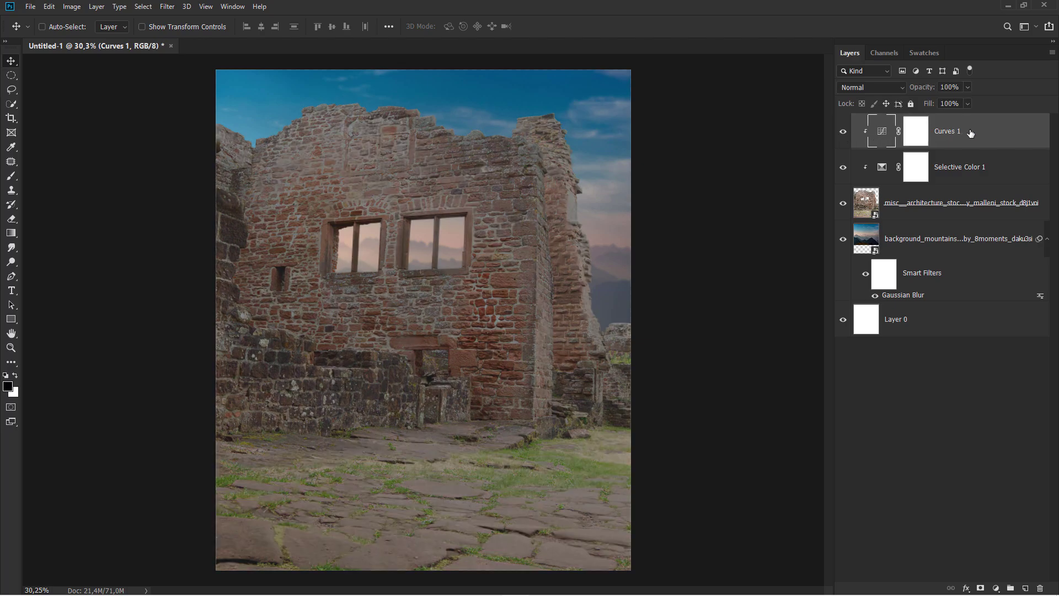
{"action": "left_click", "coordinate": [959, 239]}
Step: Add a Curves layer clipped to the mountains, lowering the highlights and slightly the midtones
{"action": "left_click", "coordinate": [996, 588]}
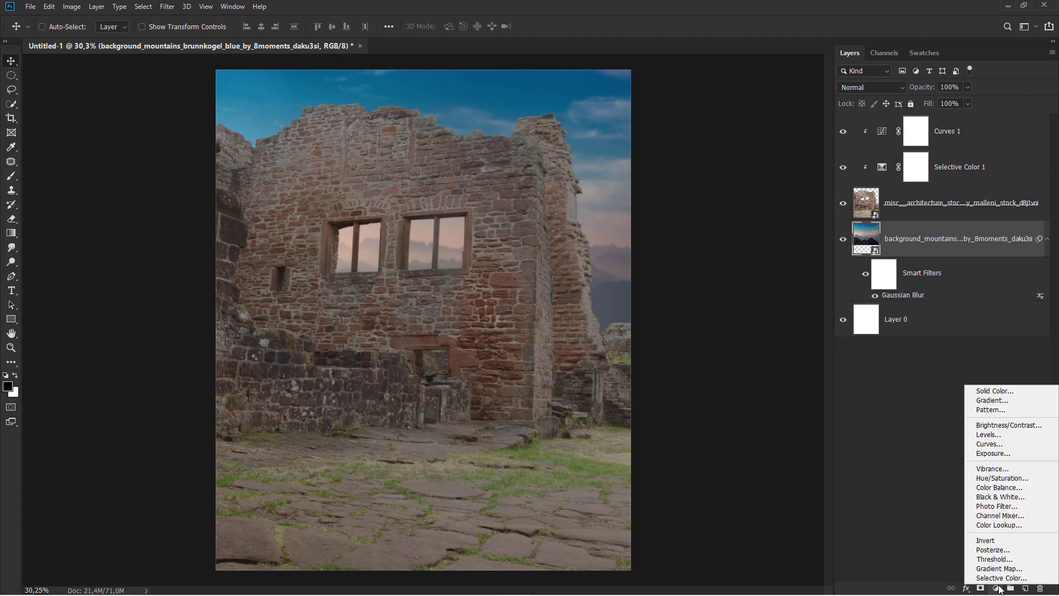
{"action": "left_click", "coordinate": [989, 444]}
{"action": "left_click", "coordinate": [751, 383]}
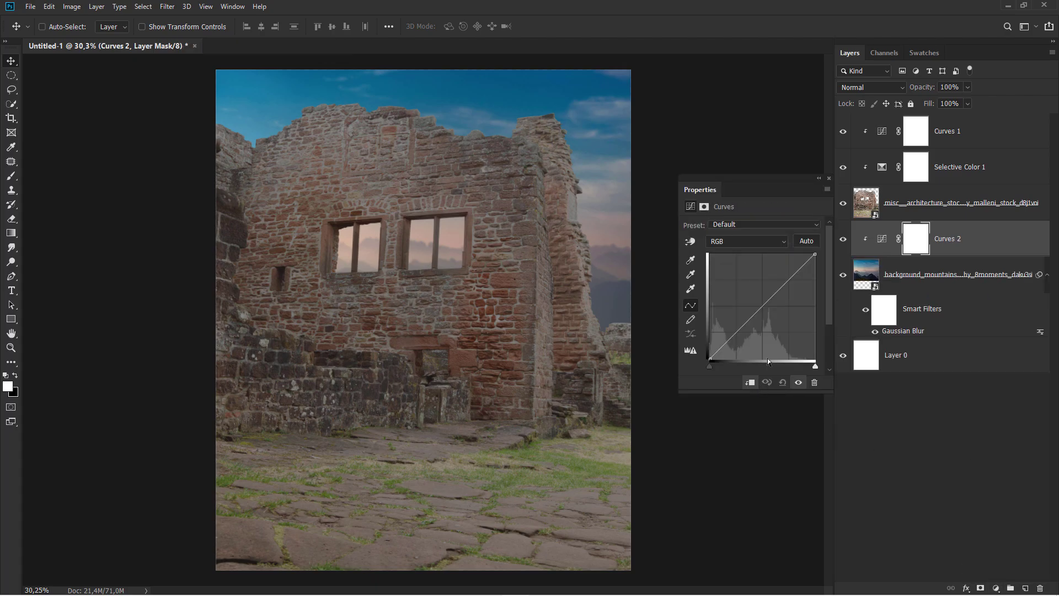
{"action": "left_click_drag", "start_coordinate": [815, 253], "coordinate": [815, 269]}
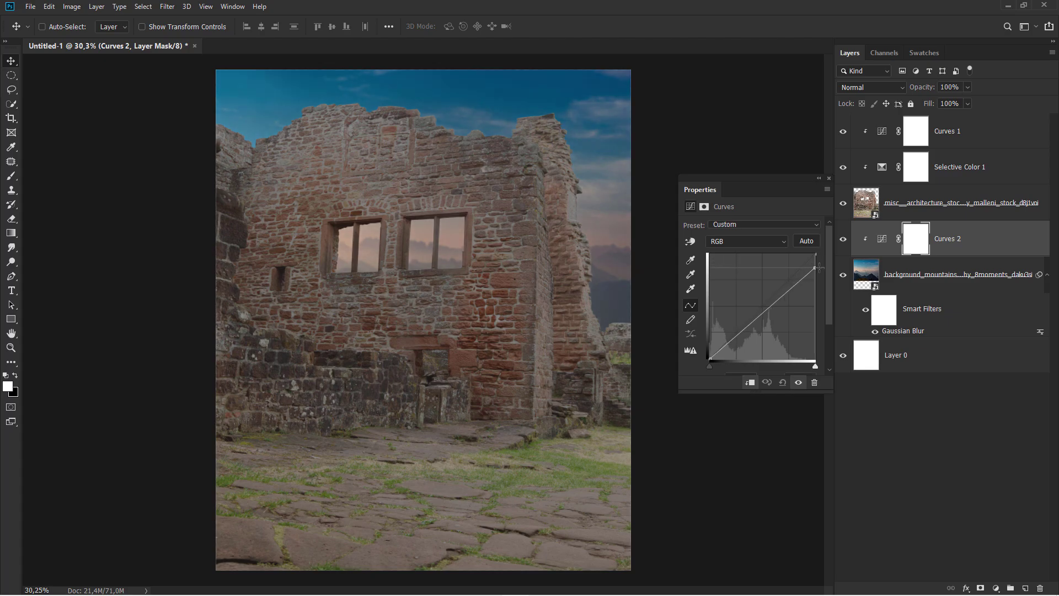
{"action": "left_click", "coordinate": [763, 313]}
{"action": "left_click_drag", "start_coordinate": [763, 313], "coordinate": [762, 313]}
{"action": "left_click", "coordinate": [829, 178]}
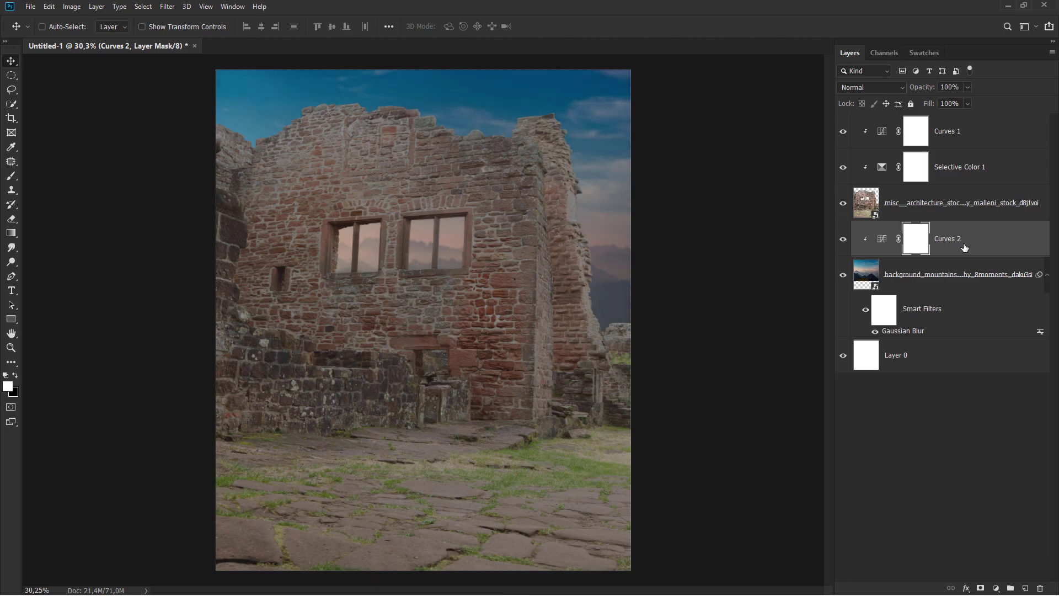
{"action": "left_click", "coordinate": [965, 248]}
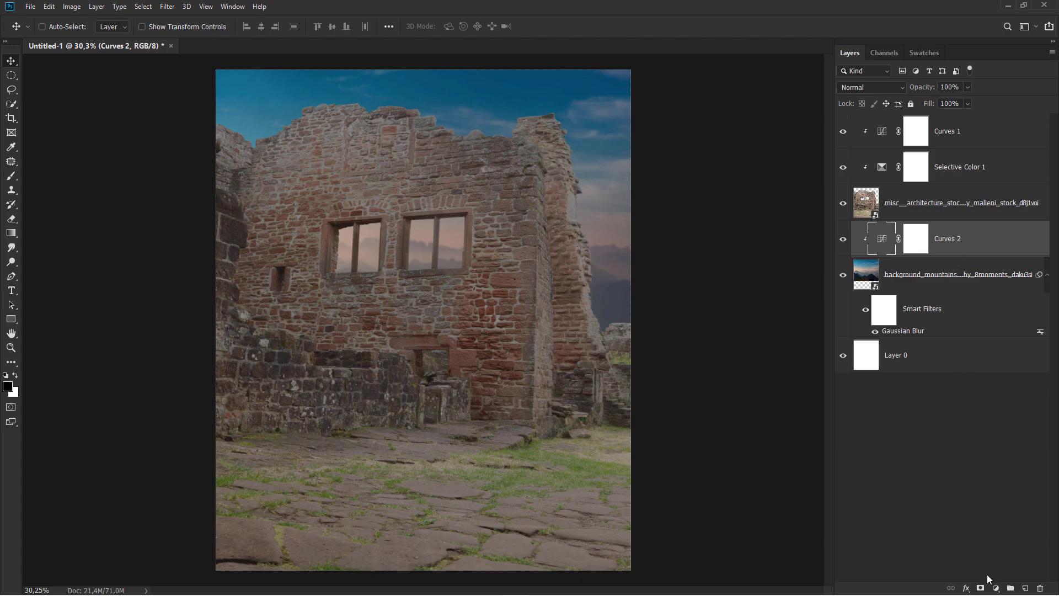
{"action": "left_click", "coordinate": [995, 588]}
Step: Add a Hue/Saturation layer clipped to the mountains with Blues Lightness at -100
{"action": "left_click", "coordinate": [976, 487]}
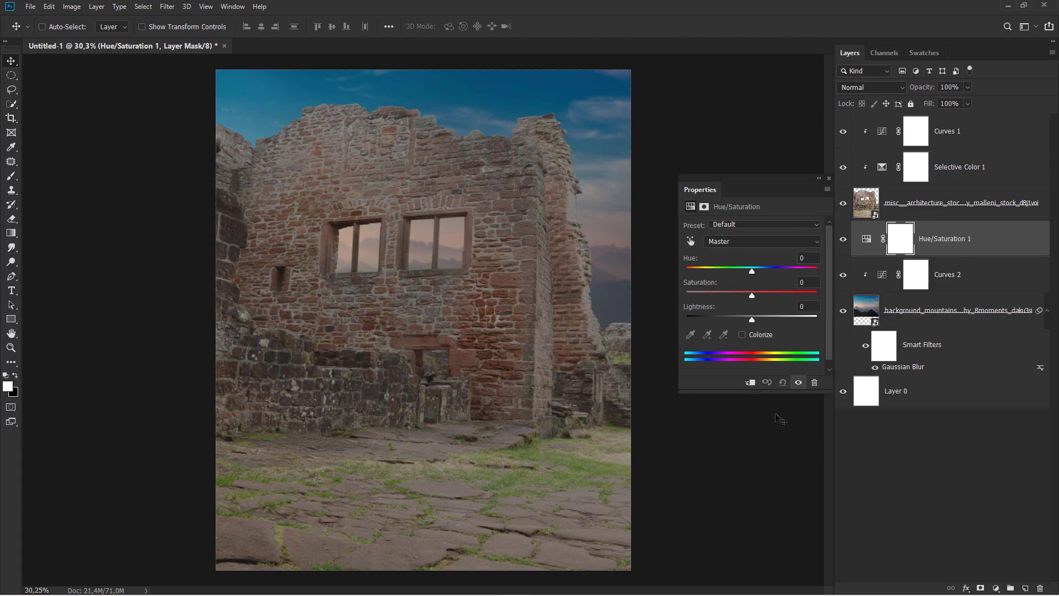
{"action": "left_click", "coordinate": [751, 383]}
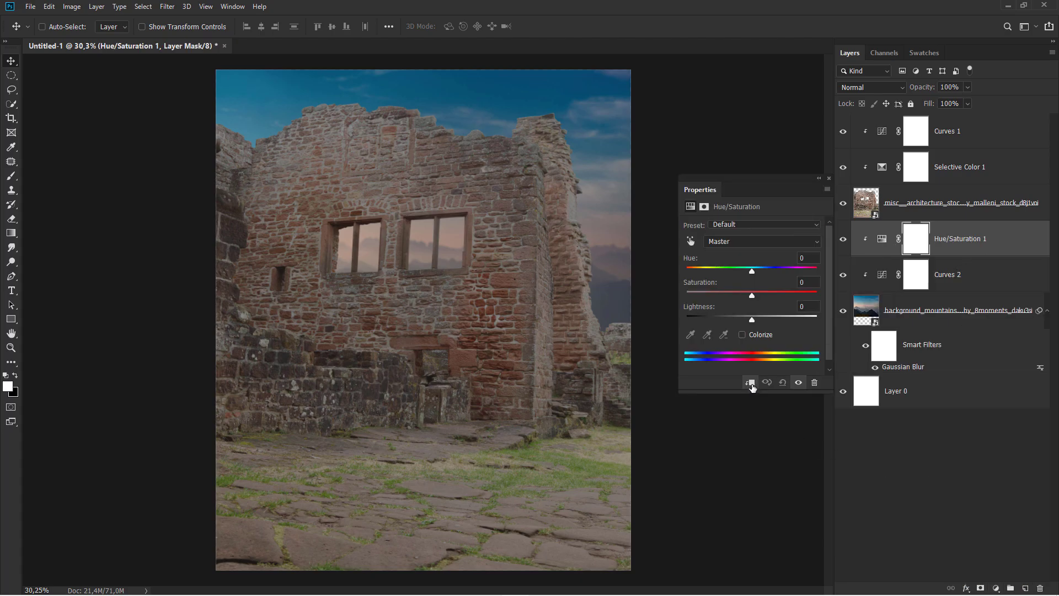
{"action": "left_click", "coordinate": [735, 242]}
{"action": "left_click", "coordinate": [739, 299]}
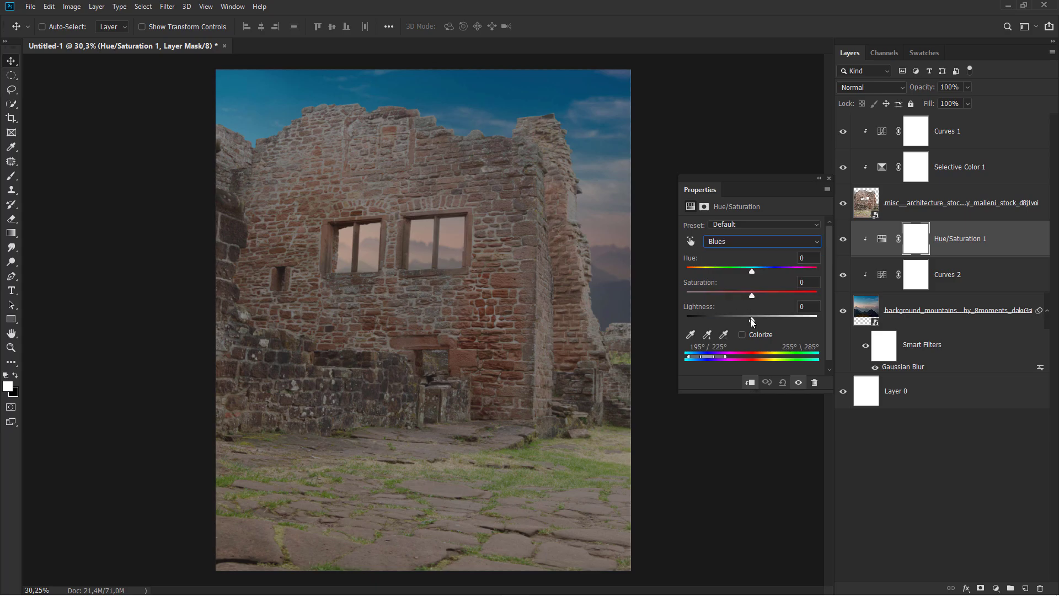
{"action": "left_click_drag", "start_coordinate": [752, 319], "coordinate": [676, 315]}
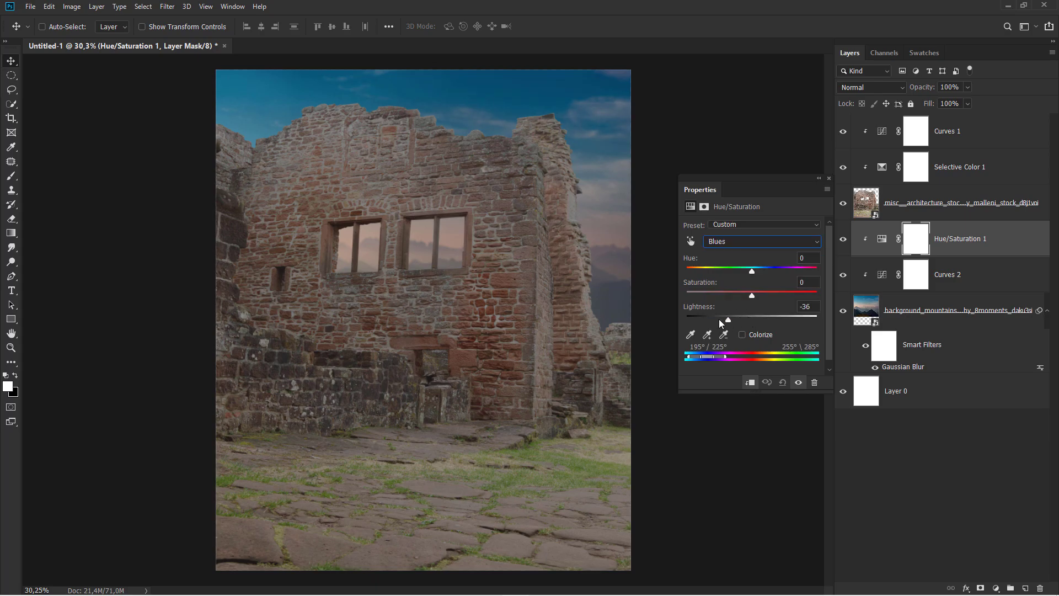
Step: Set the Cyans to Saturation -27 and Lightness +27, then compare before and after
{"action": "left_click", "coordinate": [727, 241]}
{"action": "left_click", "coordinate": [743, 296]}
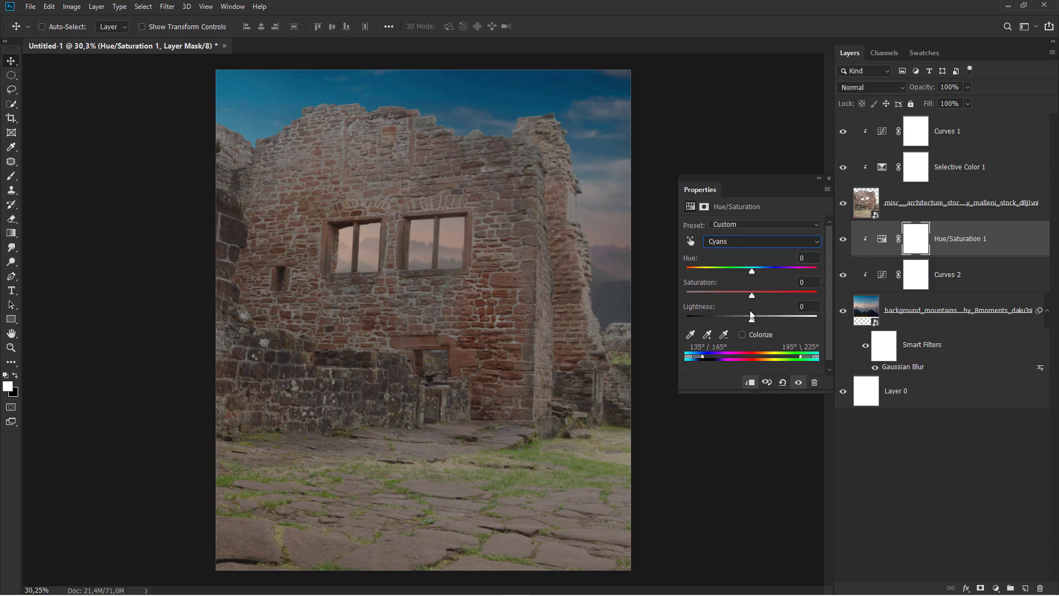
{"action": "left_click_drag", "start_coordinate": [750, 298], "coordinate": [743, 298]}
{"action": "left_click_drag", "start_coordinate": [751, 319], "coordinate": [769, 319]}
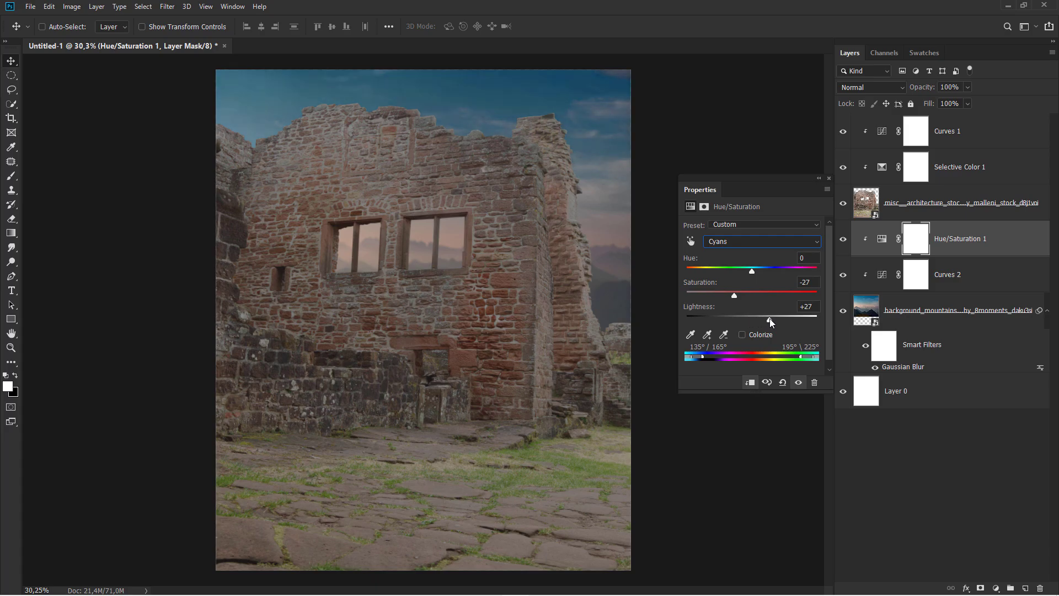
{"action": "left_click", "coordinate": [828, 178]}
{"action": "left_click", "coordinate": [842, 239]}
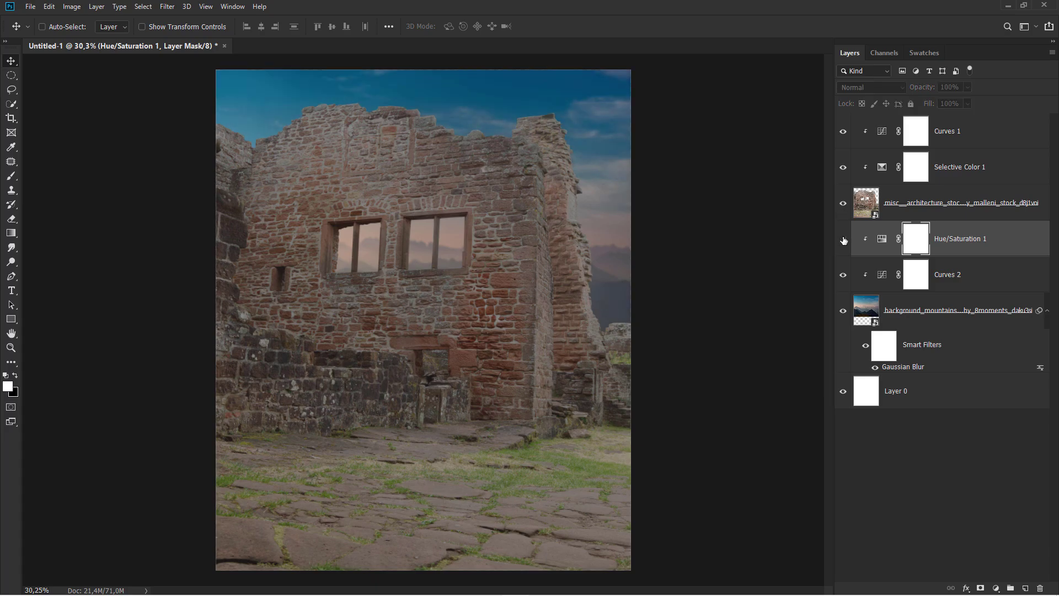
{"action": "left_click", "coordinate": [842, 239]}
{"action": "key", "text": "ctrl+plus"}
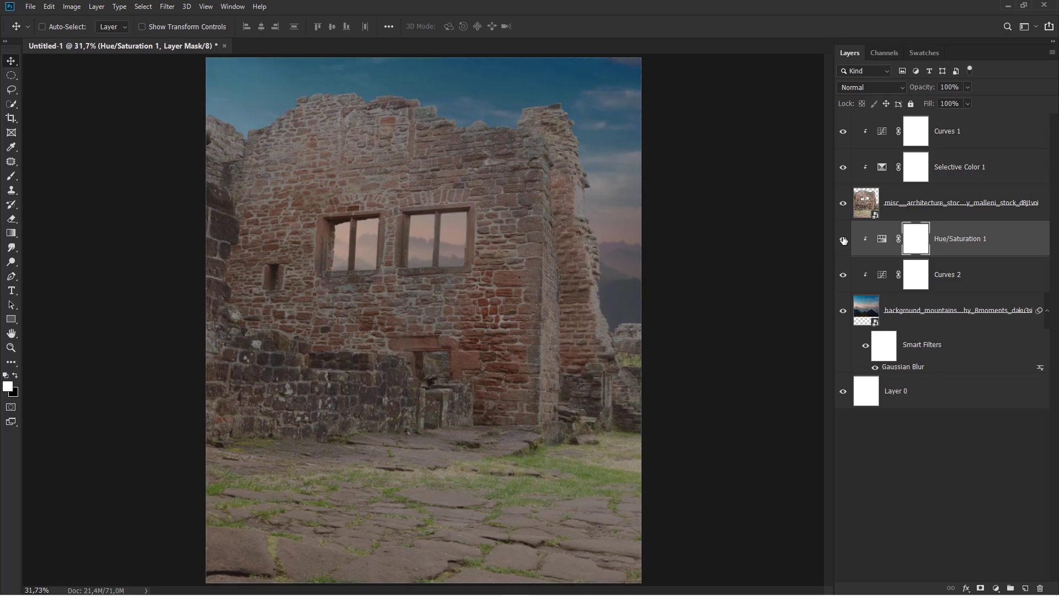
{"action": "left_click", "coordinate": [971, 241]}
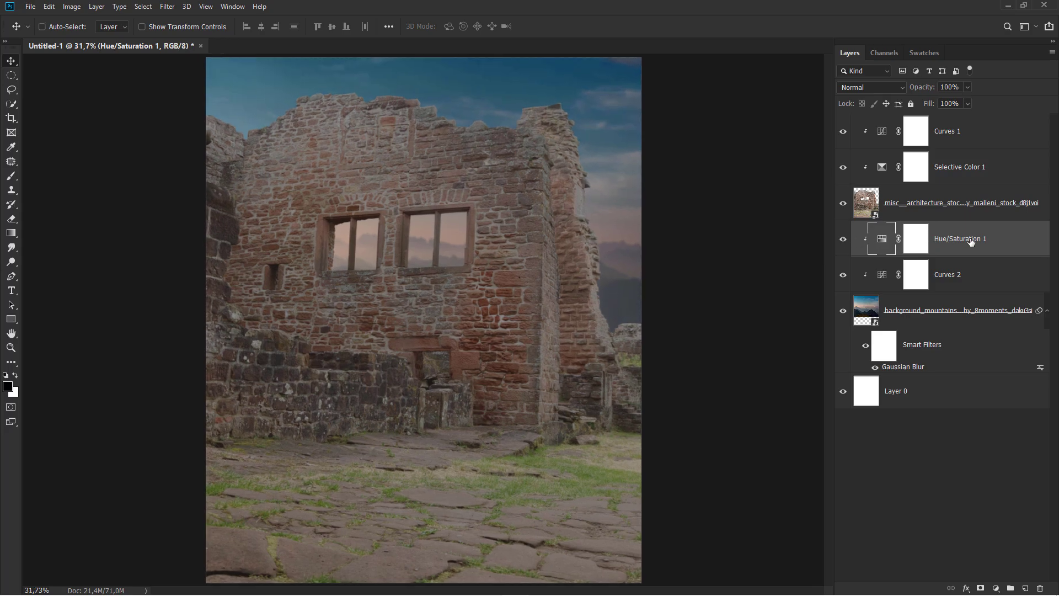
{"action": "left_click", "coordinate": [978, 132]}
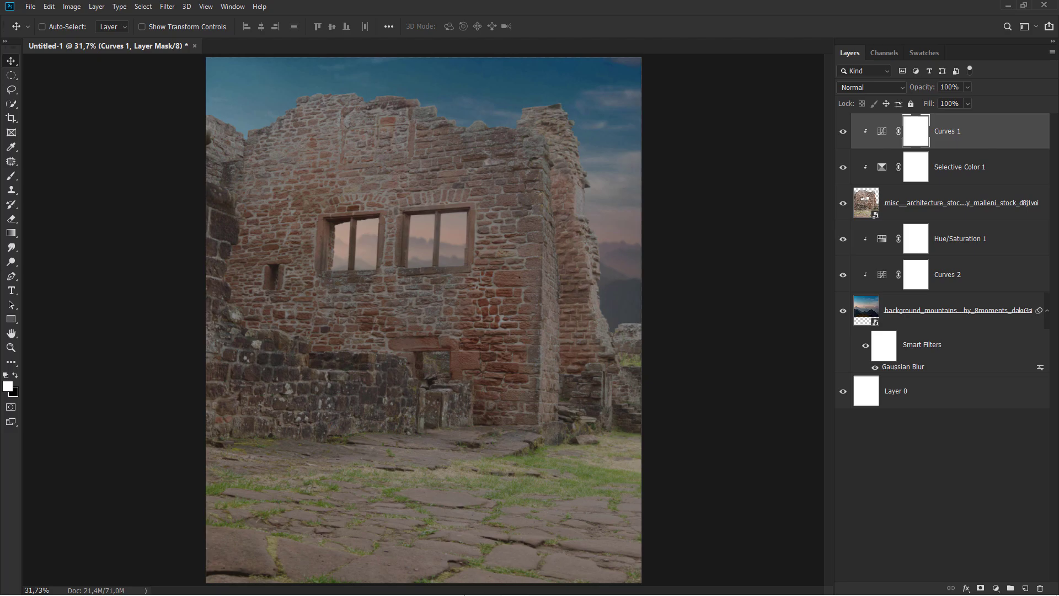
Step: Place the peaceful_elven woman image, scaled to about 39%, in front of the ruin wall
{"action": "left_click", "coordinate": [487, 586]}
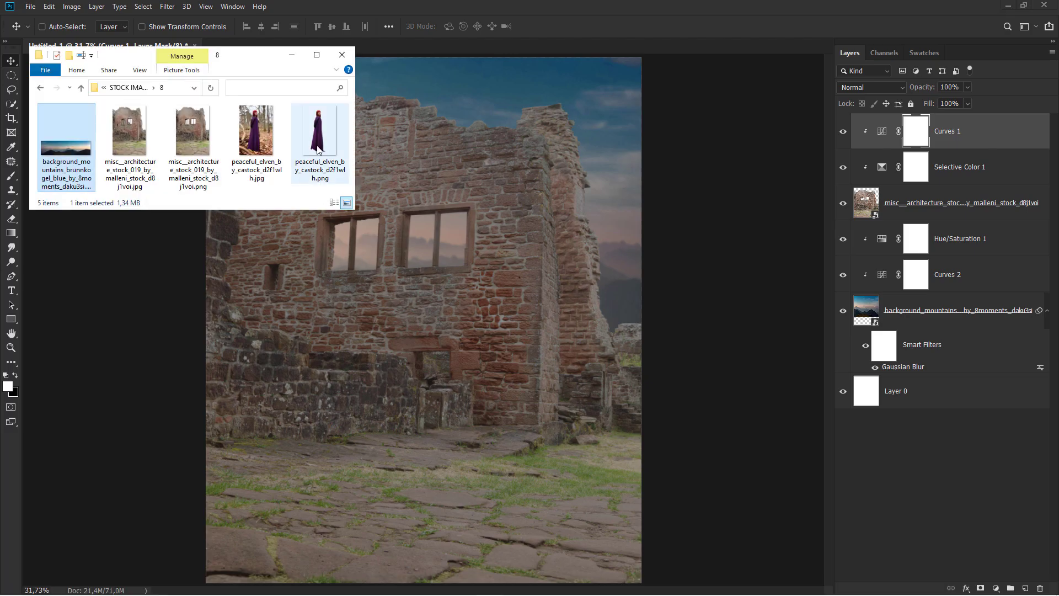
{"action": "left_click_drag", "start_coordinate": [318, 149], "coordinate": [404, 313]}
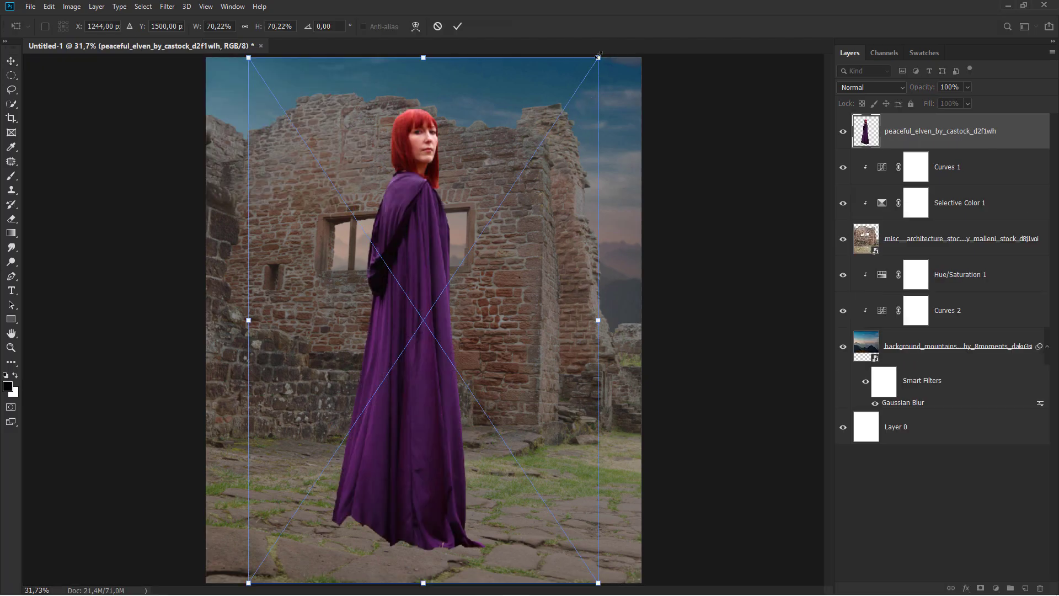
{"action": "left_click_drag", "start_coordinate": [598, 57], "coordinate": [520, 175]}
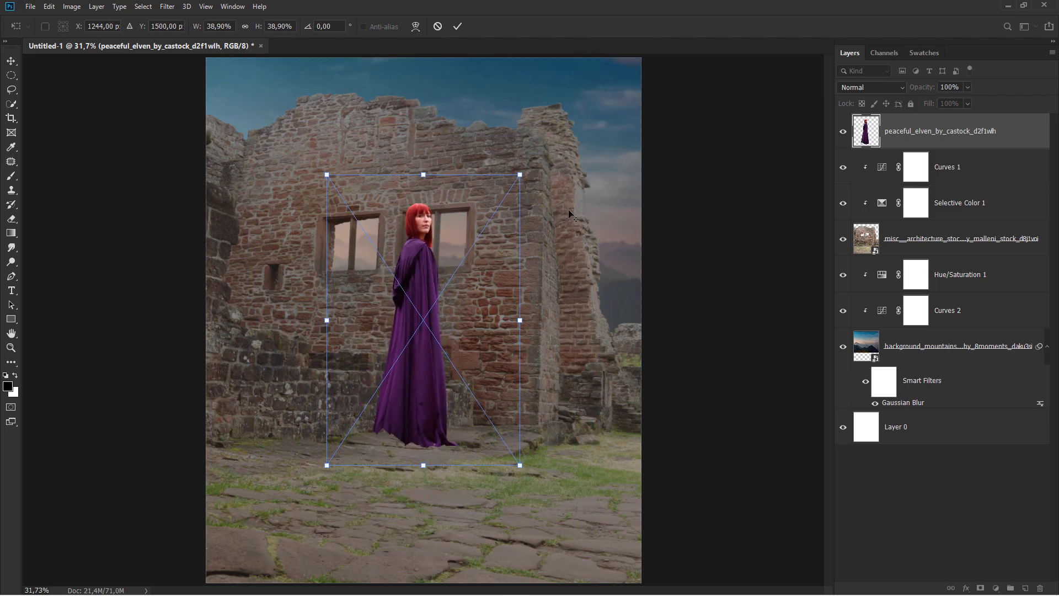
{"action": "left_click_drag", "start_coordinate": [489, 249], "coordinate": [458, 277]}
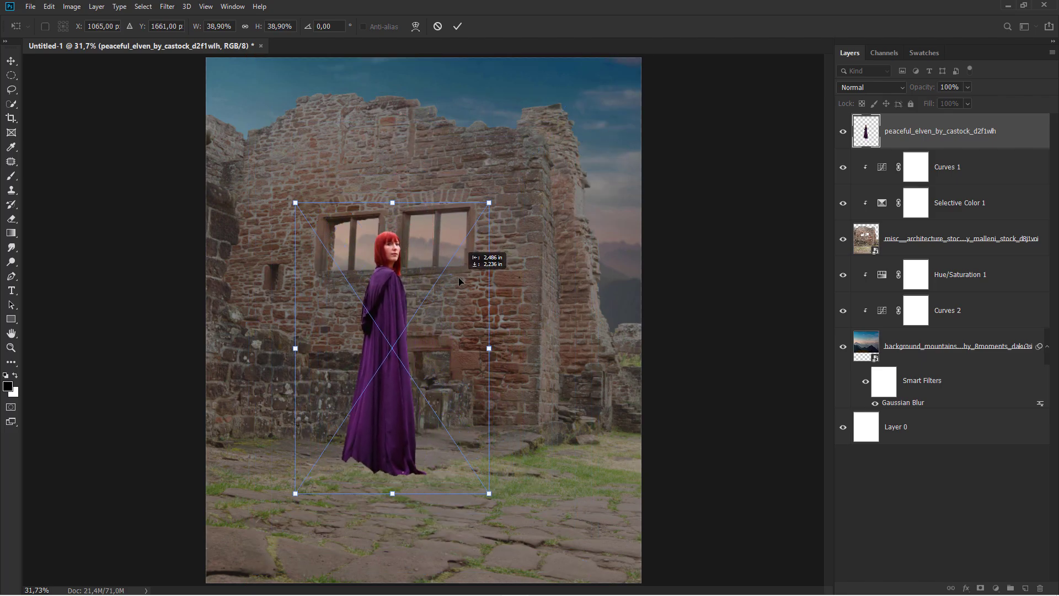
{"action": "left_click_drag", "start_coordinate": [490, 493], "coordinate": [516, 536]}
{"action": "left_click_drag", "start_coordinate": [492, 413], "coordinate": [495, 409]}
{"action": "key", "text": "Return"}
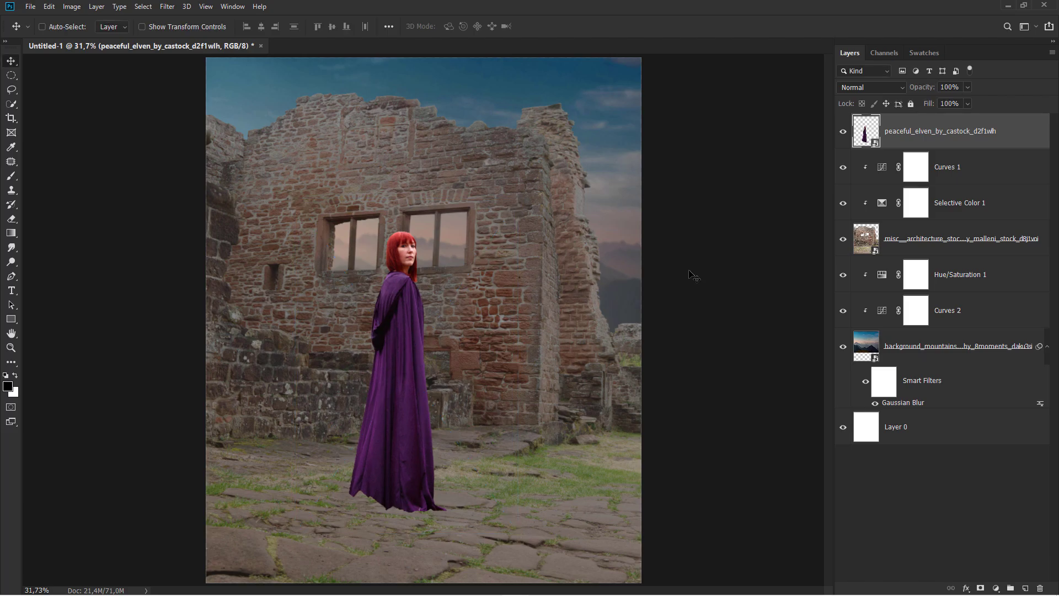
Step: Rasterize the woman's layer
{"action": "right_click", "coordinate": [896, 128]}
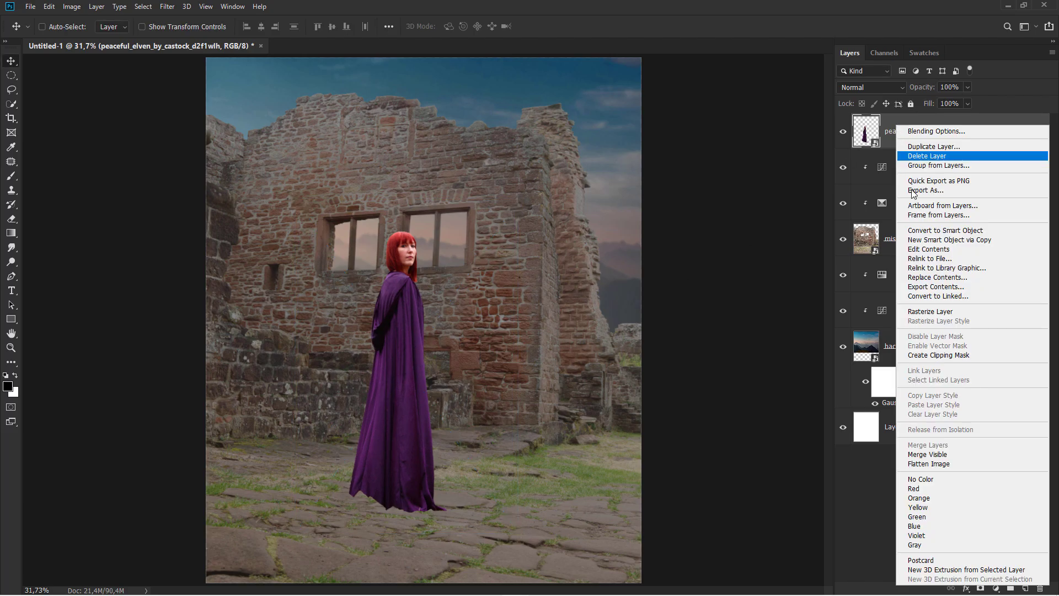
{"action": "left_click", "coordinate": [926, 313]}
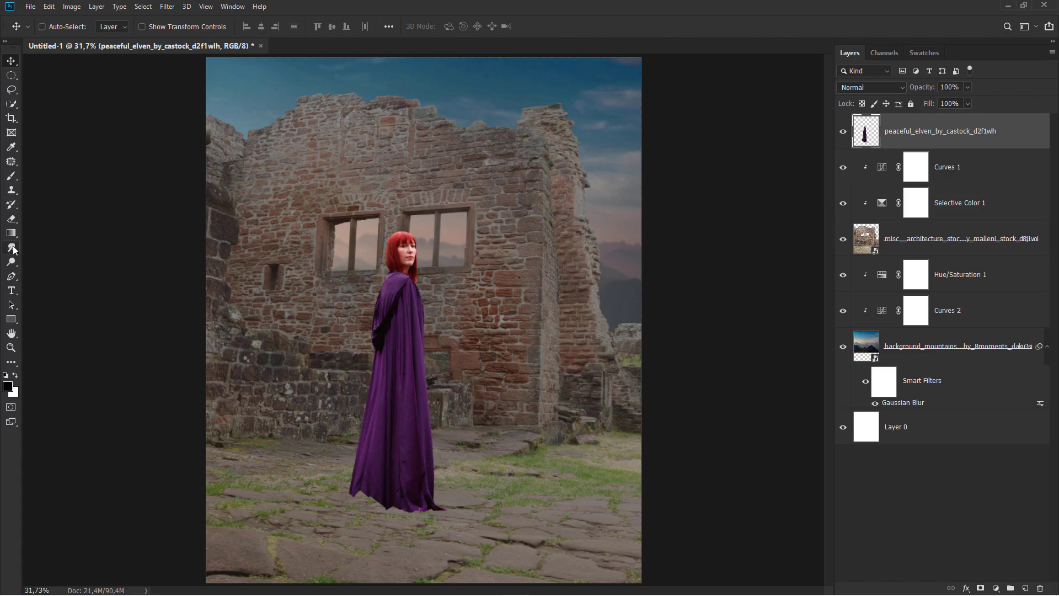
{"action": "left_click", "coordinate": [12, 248]}
Step: With a smaller Smudge brush, drag the cloak hem corner and lower stretches down onto the ground
{"action": "left_click", "coordinate": [48, 269]}
{"action": "scroll", "coordinate": [294, 463], "scroll_direction": "up", "scroll_amount": 5}
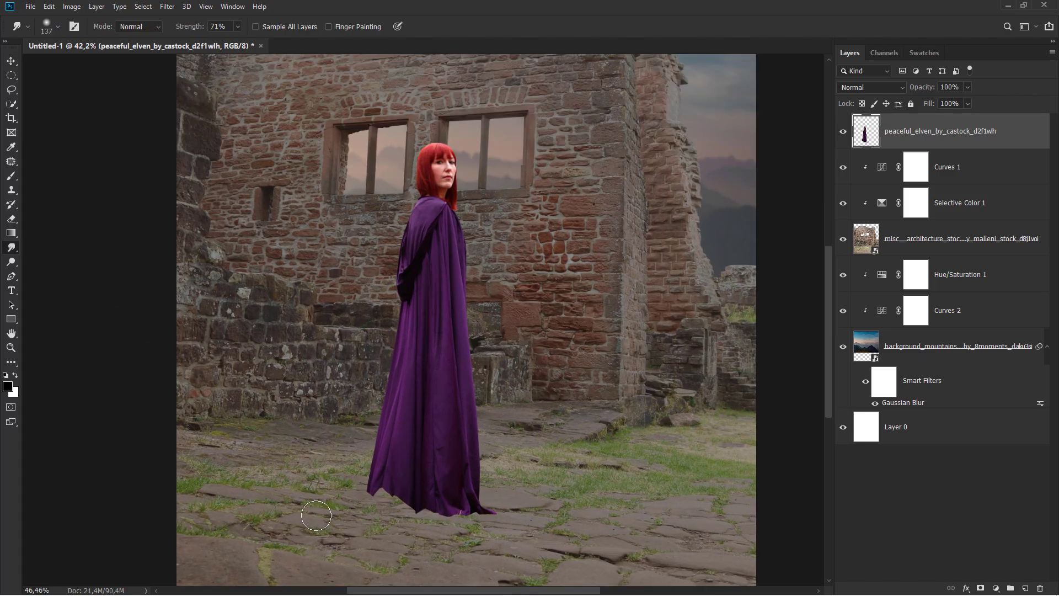
{"action": "right_click", "coordinate": [469, 440]}
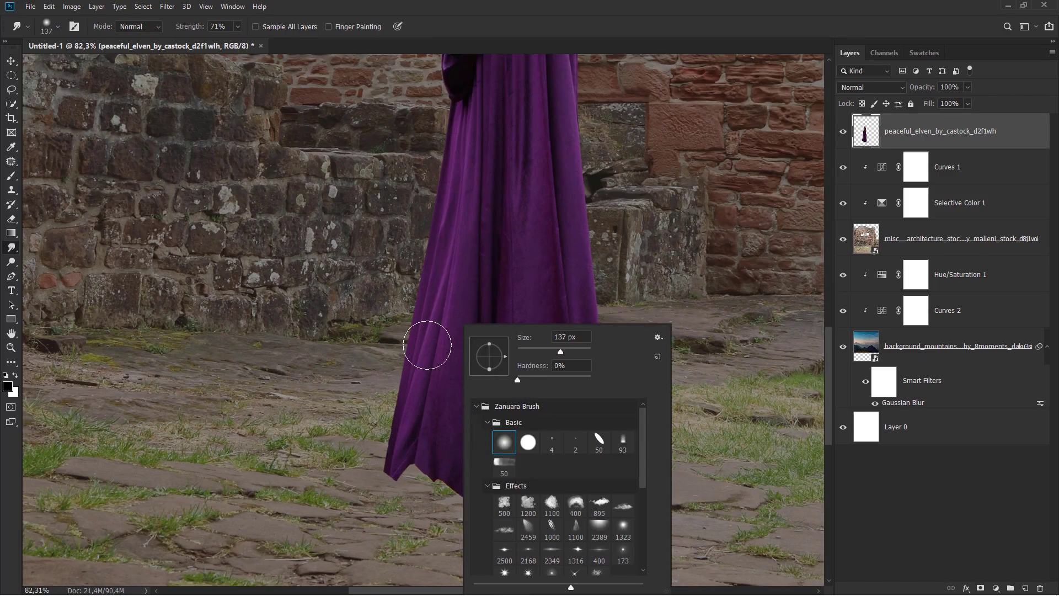
{"action": "key", "text": "Escape"}
{"action": "scroll", "coordinate": [380, 374], "scroll_direction": "up", "scroll_amount": 3}
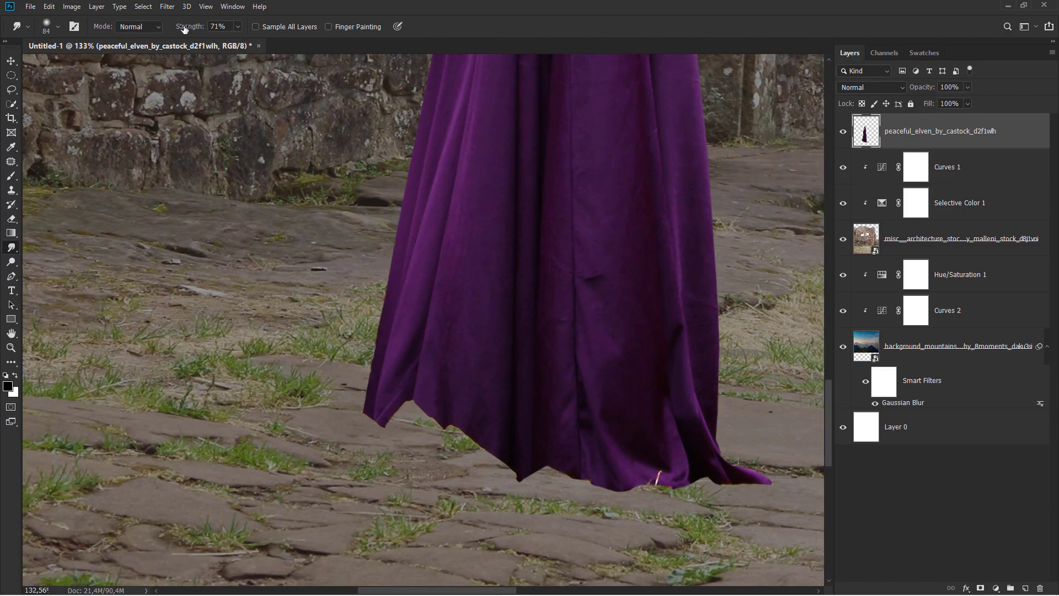
{"action": "scroll", "coordinate": [437, 425], "scroll_direction": "up", "scroll_amount": 3}
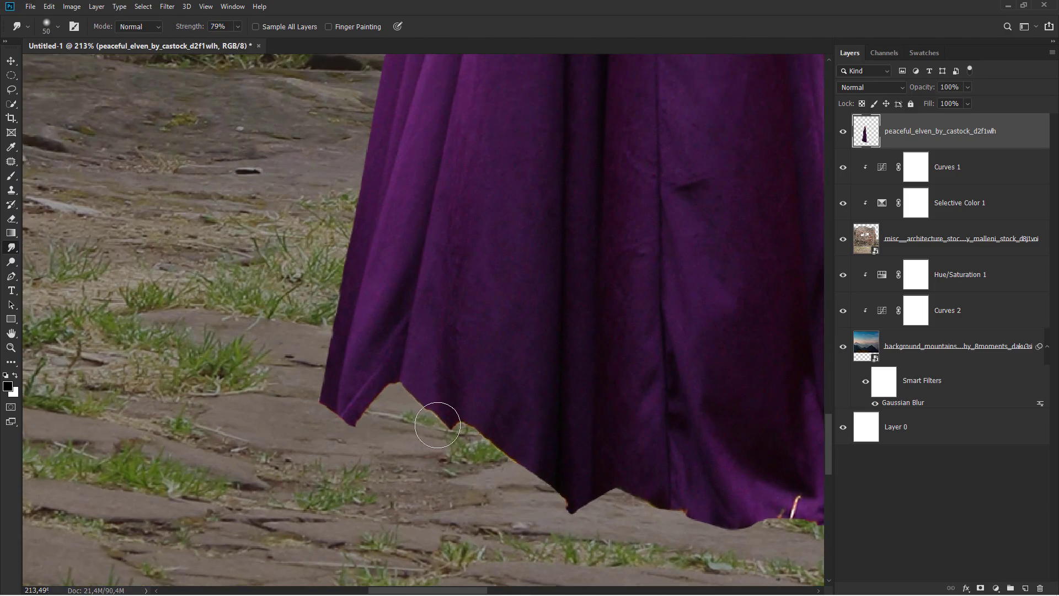
{"action": "scroll", "coordinate": [403, 391], "scroll_direction": "up", "scroll_amount": 2}
{"action": "mouse_move", "coordinate": [390, 366]}
{"action": "left_mouse_down"}
{"action": "mouse_move", "coordinate": [359, 440]}
{"action": "mouse_move", "coordinate": [284, 432]}
{"action": "left_mouse_up"}
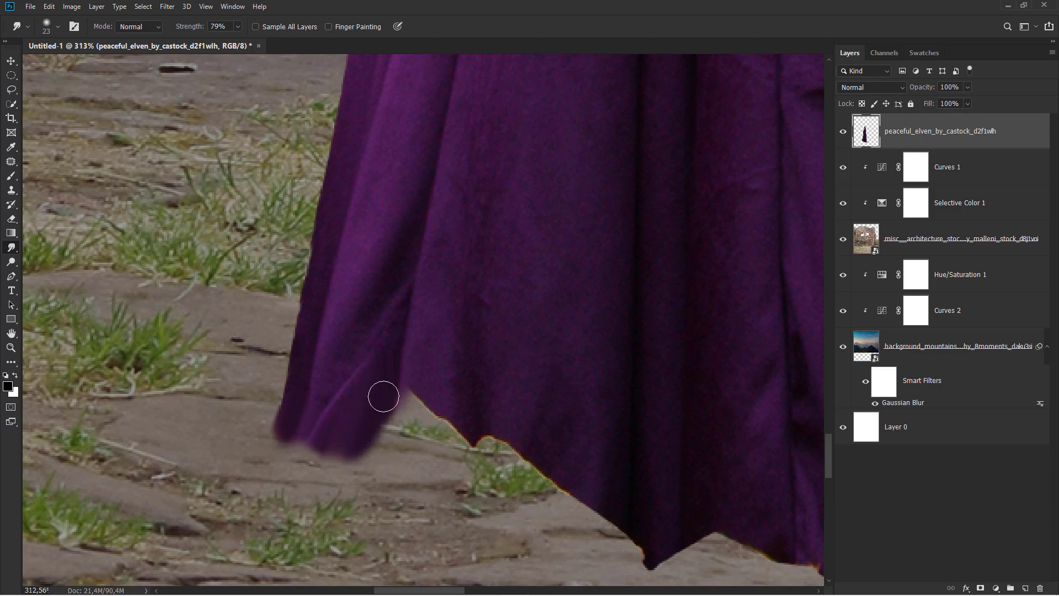
{"action": "mouse_move", "coordinate": [396, 436]}
{"action": "left_mouse_down"}
{"action": "mouse_move", "coordinate": [428, 409]}
{"action": "mouse_move", "coordinate": [444, 466]}
{"action": "mouse_move", "coordinate": [466, 465]}
{"action": "mouse_move", "coordinate": [506, 417]}
{"action": "left_mouse_up"}
{"action": "mouse_move", "coordinate": [506, 465]}
{"action": "left_mouse_down"}
{"action": "mouse_move", "coordinate": [386, 383]}
{"action": "mouse_move", "coordinate": [406, 378]}
{"action": "mouse_move", "coordinate": [425, 411]}
{"action": "mouse_move", "coordinate": [459, 429]}
{"action": "mouse_move", "coordinate": [496, 431]}
{"action": "mouse_move", "coordinate": [515, 466]}
{"action": "mouse_move", "coordinate": [568, 440]}
{"action": "mouse_move", "coordinate": [572, 469]}
{"action": "mouse_move", "coordinate": [610, 439]}
{"action": "mouse_move", "coordinate": [472, 407]}
{"action": "mouse_move", "coordinate": [463, 426]}
{"action": "mouse_move", "coordinate": [487, 409]}
{"action": "mouse_move", "coordinate": [544, 428]}
{"action": "mouse_move", "coordinate": [565, 457]}
{"action": "mouse_move", "coordinate": [385, 410]}
{"action": "mouse_move", "coordinate": [412, 390]}
{"action": "mouse_move", "coordinate": [441, 427]}
{"action": "mouse_move", "coordinate": [480, 397]}
{"action": "mouse_move", "coordinate": [511, 417]}
{"action": "mouse_move", "coordinate": [532, 402]}
{"action": "mouse_move", "coordinate": [560, 421]}
{"action": "mouse_move", "coordinate": [632, 423]}
{"action": "mouse_move", "coordinate": [655, 405]}
{"action": "mouse_move", "coordinate": [624, 402]}
{"action": "mouse_move", "coordinate": [716, 428]}
{"action": "mouse_move", "coordinate": [588, 444]}
{"action": "mouse_move", "coordinate": [620, 425]}
{"action": "mouse_move", "coordinate": [679, 443]}
{"action": "left_mouse_up"}
Step: Push the hem's left edge along the ground and fill the notch in the hem
{"action": "scroll", "coordinate": [496, 430], "scroll_direction": "down", "scroll_amount": 1}
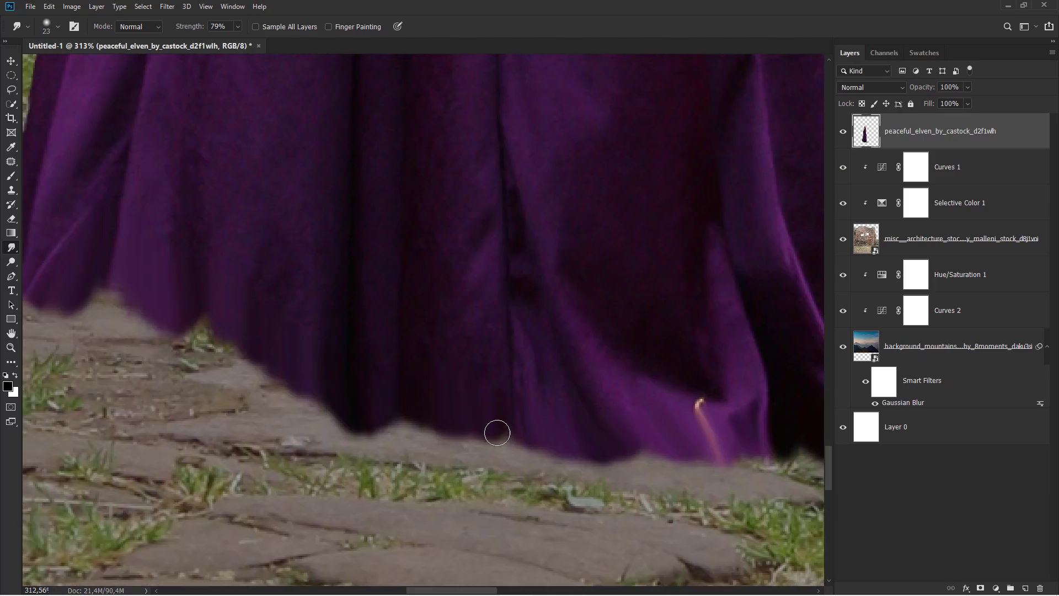
{"action": "scroll", "coordinate": [359, 424], "scroll_direction": "down", "scroll_amount": 3}
{"action": "scroll", "coordinate": [325, 422], "scroll_direction": "up", "scroll_amount": 3}
{"action": "mouse_move", "coordinate": [310, 362]}
{"action": "left_mouse_down"}
{"action": "mouse_move", "coordinate": [284, 386]}
{"action": "mouse_move", "coordinate": [215, 378]}
{"action": "mouse_move", "coordinate": [199, 388]}
{"action": "mouse_move", "coordinate": [380, 383]}
{"action": "mouse_move", "coordinate": [385, 404]}
{"action": "mouse_move", "coordinate": [360, 407]}
{"action": "left_mouse_up"}
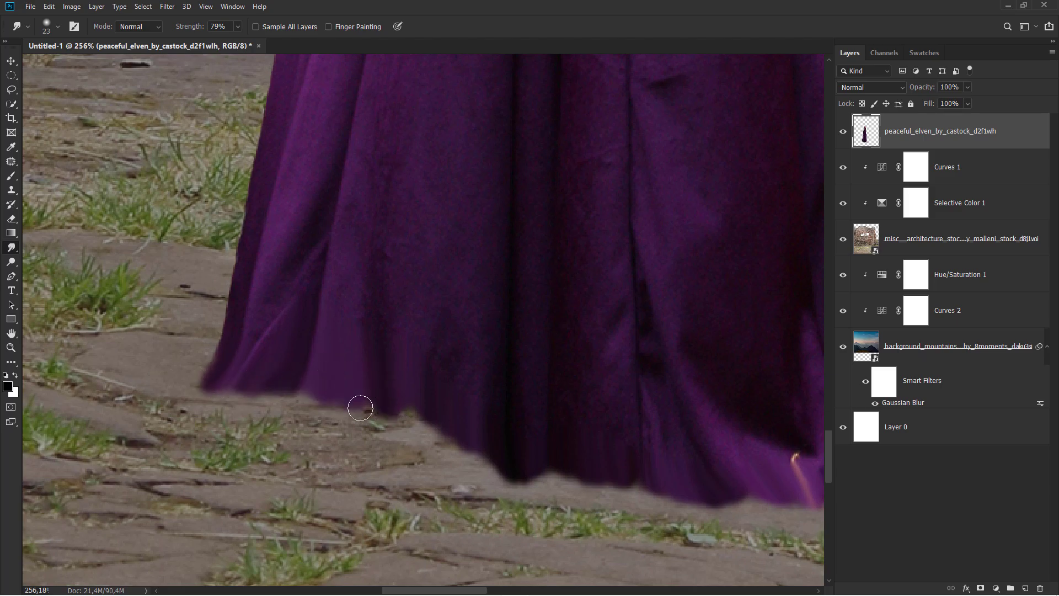
{"action": "left_click_drag", "start_coordinate": [279, 356], "coordinate": [280, 351]}
{"action": "scroll", "coordinate": [253, 303], "scroll_direction": "up", "scroll_amount": 2}
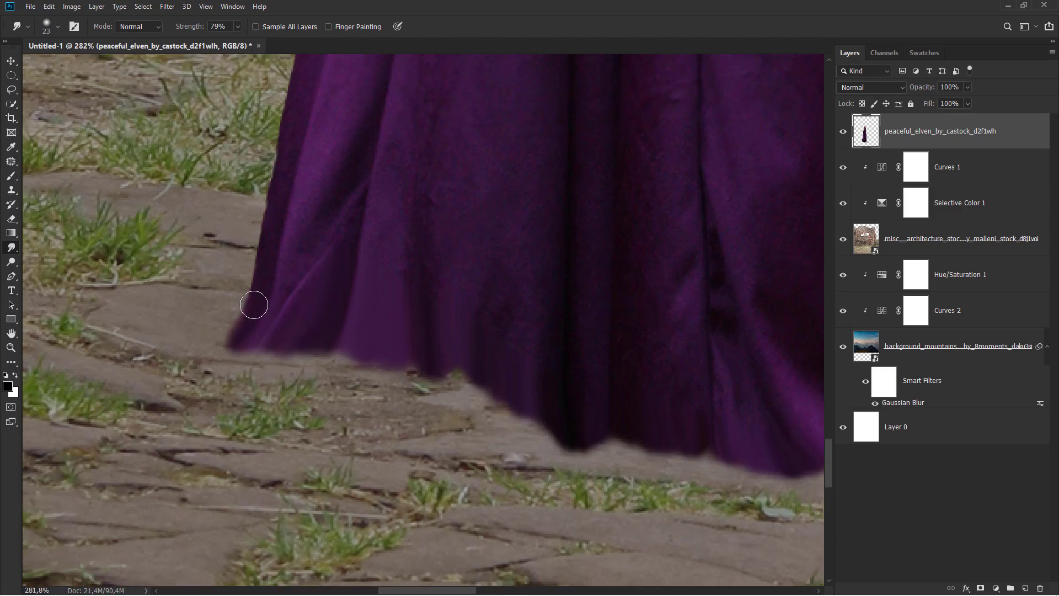
{"action": "left_click_drag", "start_coordinate": [225, 305], "coordinate": [214, 303]}
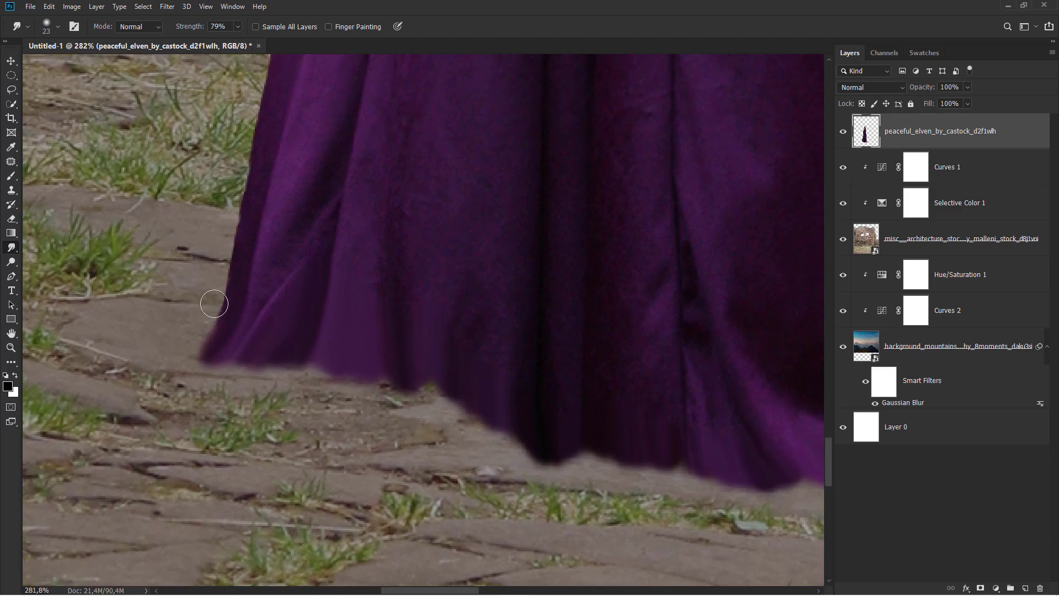
Step: Set up the Eraser Tool with 100% flow and a small soft brush
{"action": "right_click", "coordinate": [11, 219]}
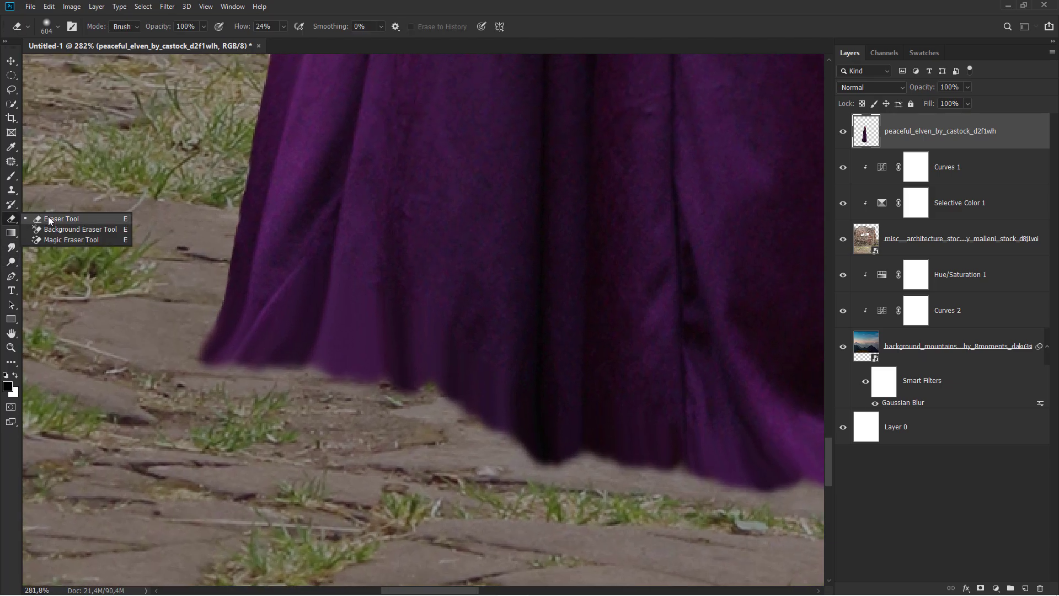
{"action": "left_click", "coordinate": [55, 216]}
{"action": "right_click", "coordinate": [245, 139]}
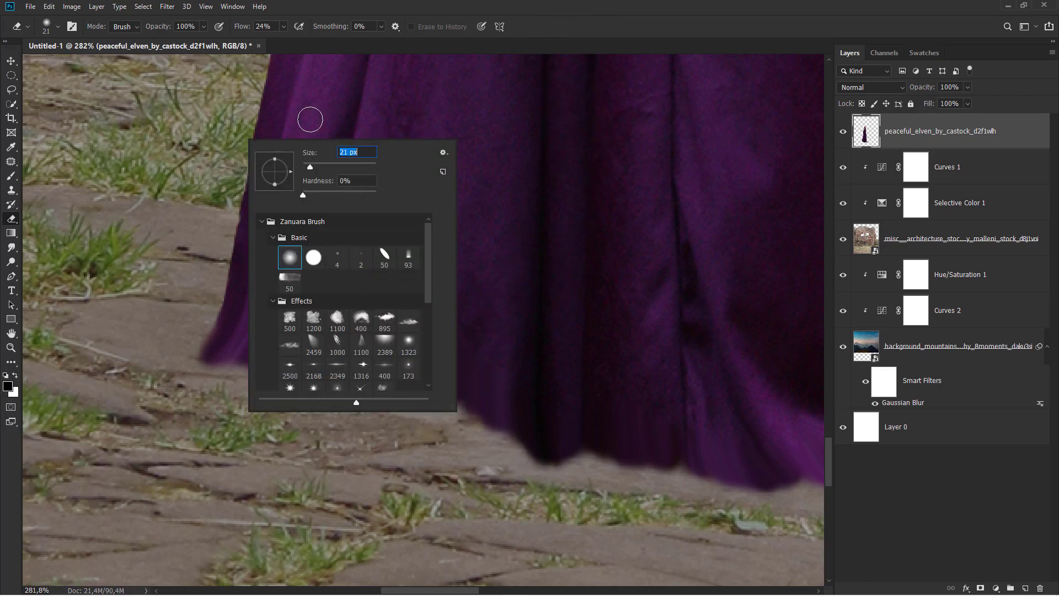
{"action": "left_click", "coordinate": [283, 26]}
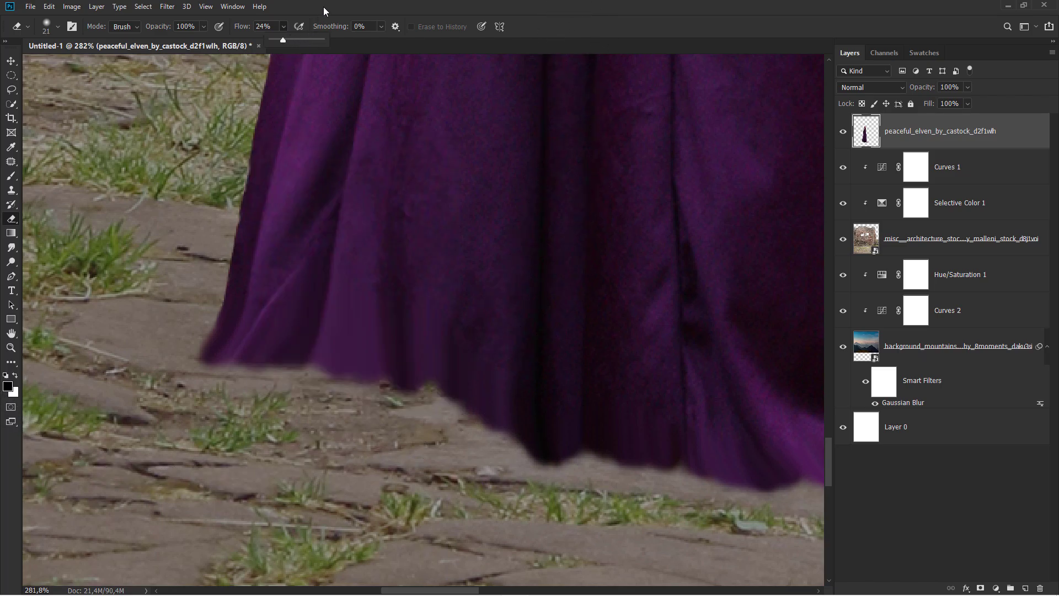
{"action": "left_click", "coordinate": [318, 39]}
{"action": "right_click", "coordinate": [337, 305]}
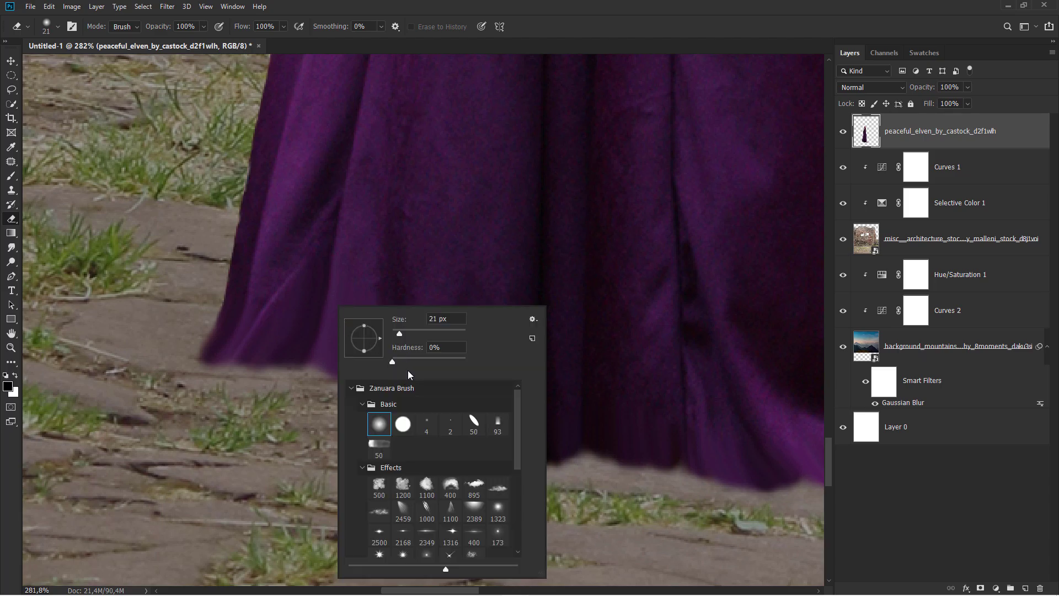
{"action": "scroll", "coordinate": [220, 306], "scroll_direction": "up", "scroll_amount": 2}
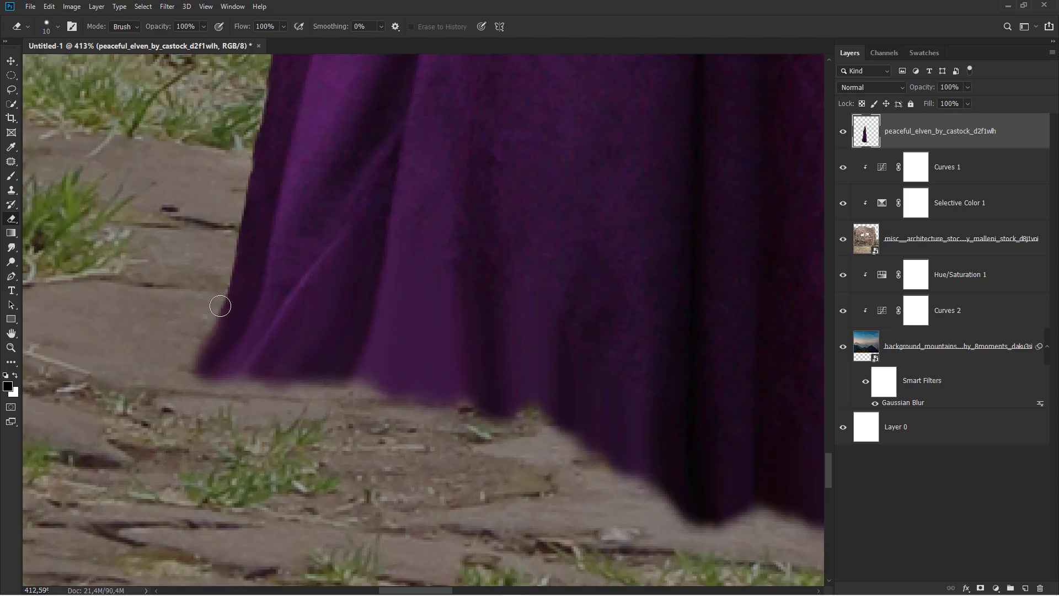
Step: Erase the soft purple fringe along the cloak's left edge and bottom hem
{"action": "left_click_drag", "start_coordinate": [218, 277], "coordinate": [193, 371]}
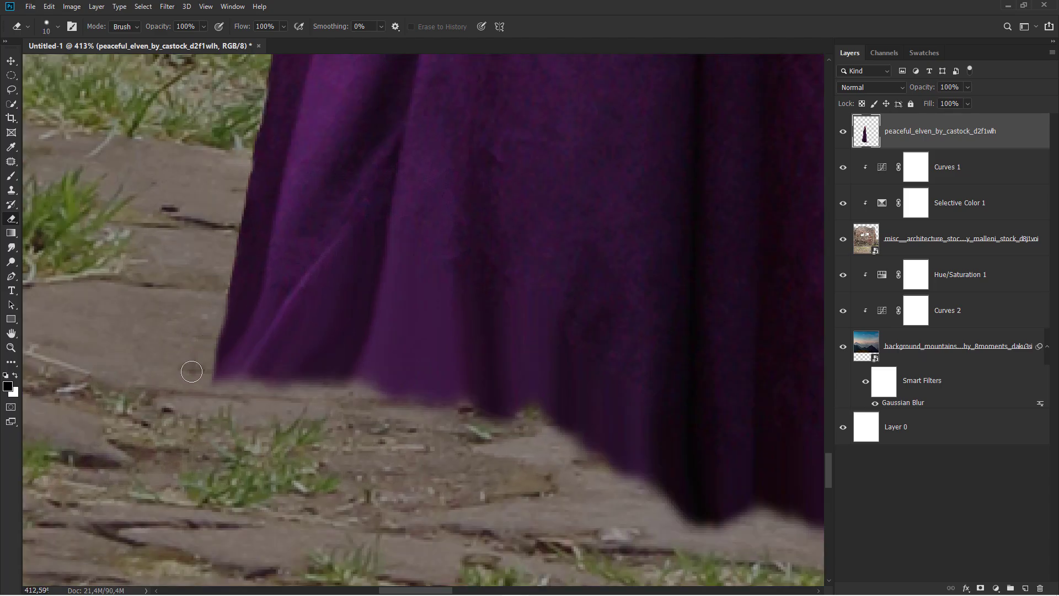
{"action": "scroll", "coordinate": [193, 371], "scroll_direction": "down", "scroll_amount": 2}
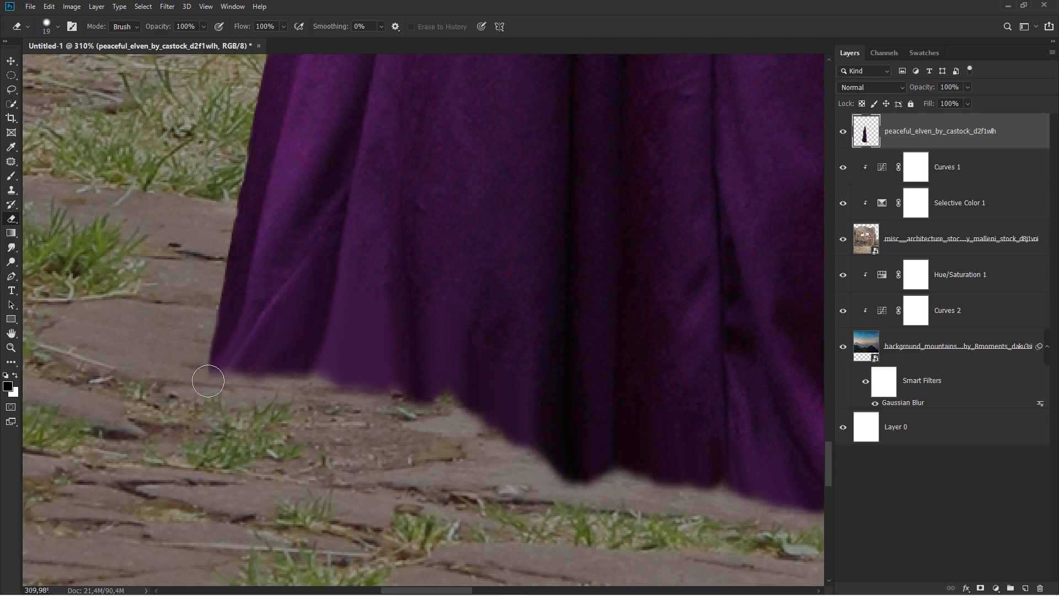
{"action": "mouse_move", "coordinate": [208, 377]}
{"action": "left_mouse_down"}
{"action": "mouse_move", "coordinate": [528, 448]}
{"action": "mouse_move", "coordinate": [575, 473]}
{"action": "mouse_move", "coordinate": [716, 489]}
{"action": "mouse_move", "coordinate": [773, 519]}
{"action": "mouse_move", "coordinate": [413, 390]}
{"action": "left_mouse_up"}
{"action": "scroll", "coordinate": [211, 340], "scroll_direction": "down", "scroll_amount": 2}
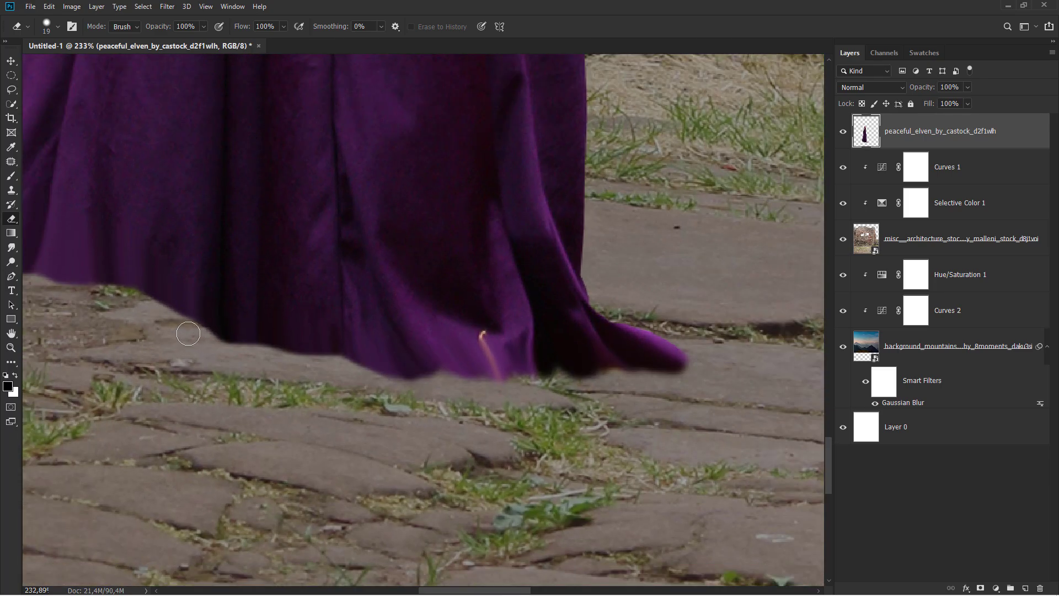
{"action": "mouse_move", "coordinate": [223, 348]}
{"action": "left_mouse_down"}
{"action": "mouse_move", "coordinate": [420, 382]}
{"action": "mouse_move", "coordinate": [697, 373]}
{"action": "left_mouse_up"}
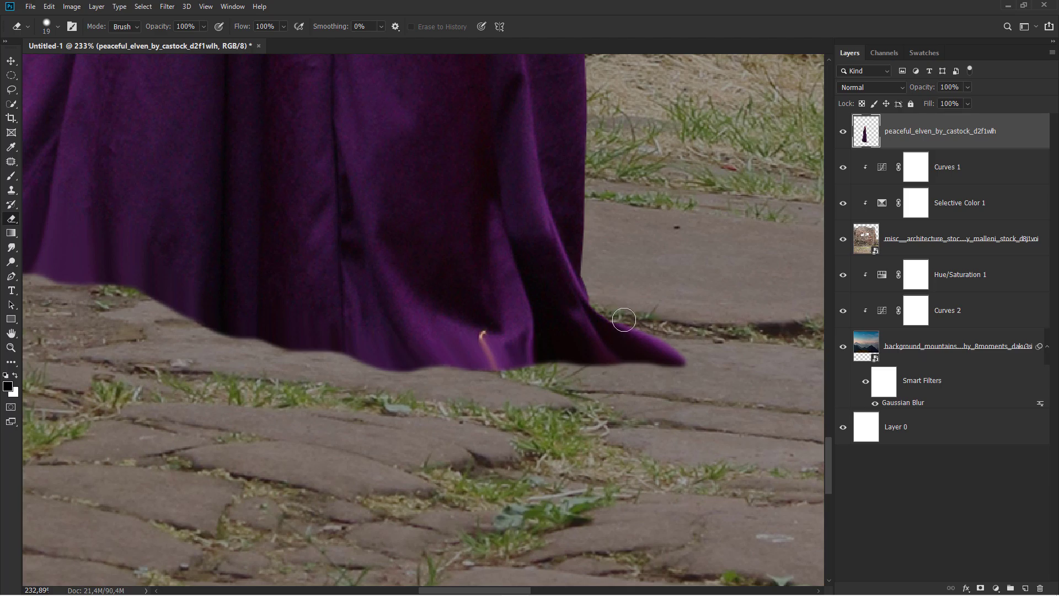
{"action": "scroll", "coordinate": [590, 356], "scroll_direction": "down", "scroll_amount": 5}
Step: Fit the whole image in the window and select the castle ruin layer with the Move tool
{"action": "key", "text": "ctrl+0"}
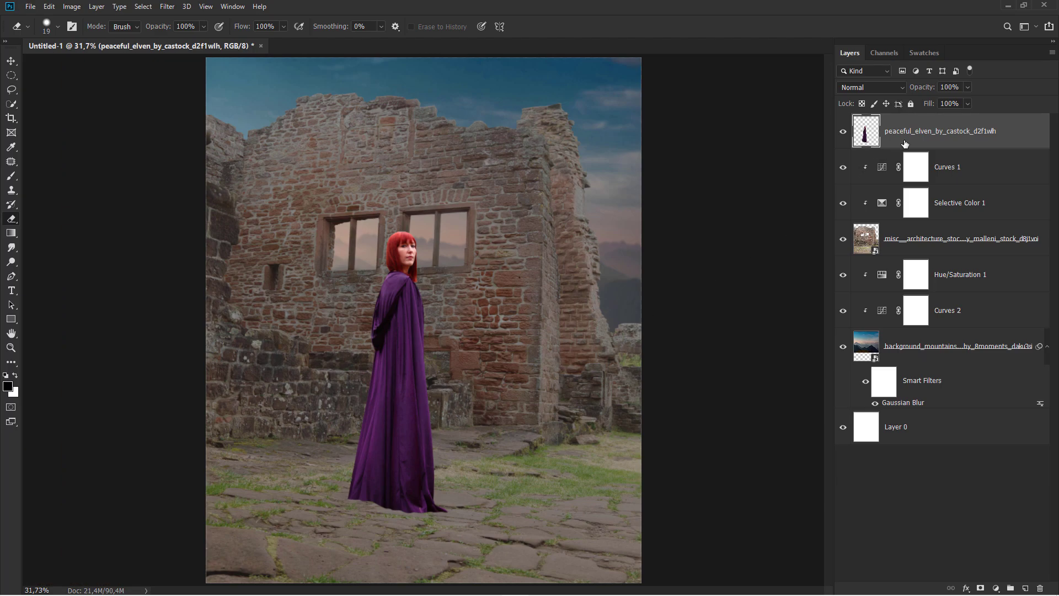
{"action": "key", "text": "v"}
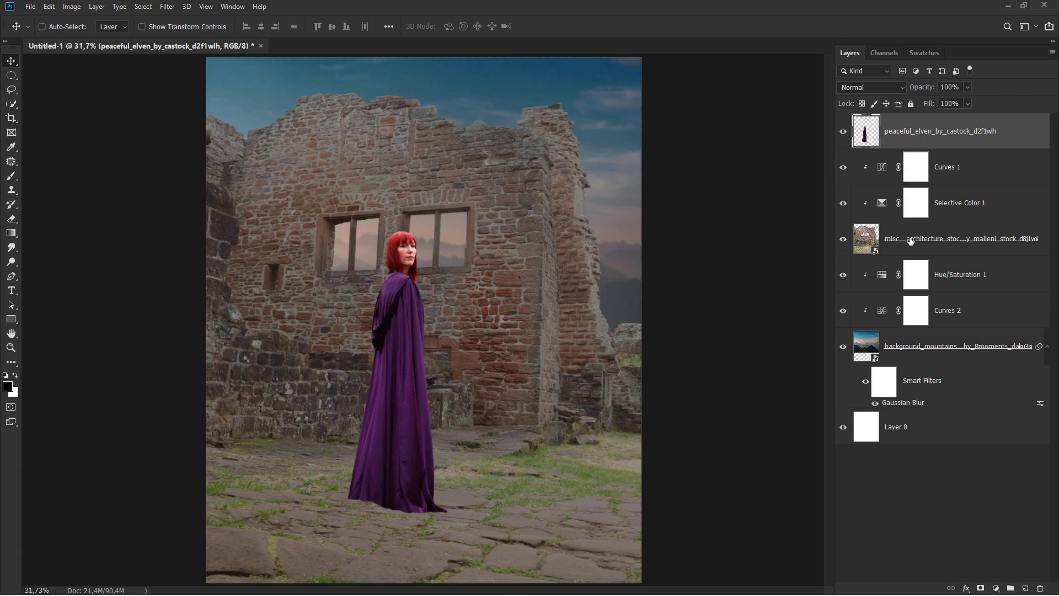
{"action": "left_click", "coordinate": [908, 241]}
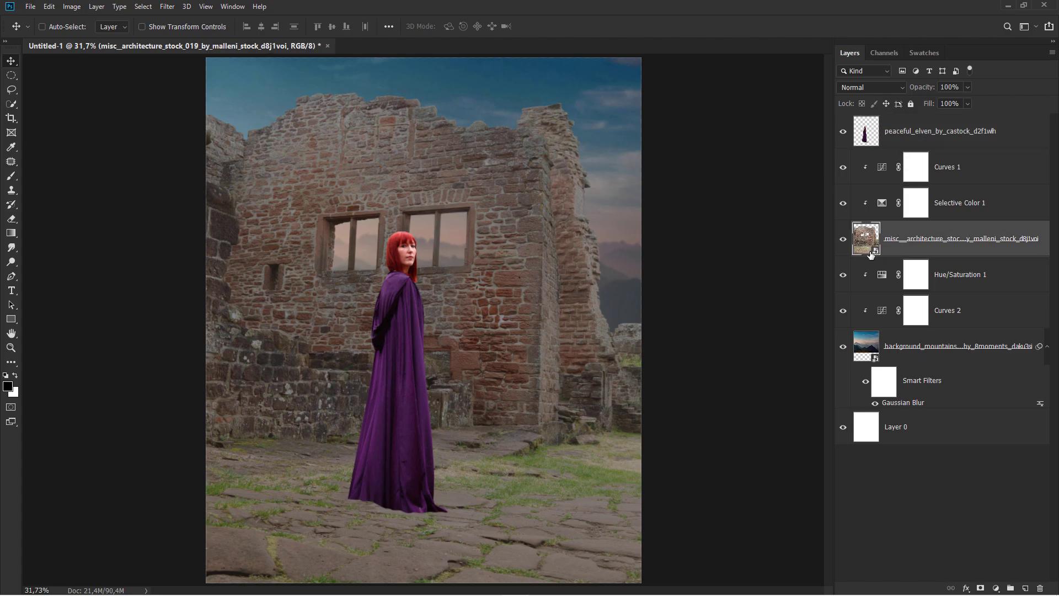
Step: Apply a Gaussian Blur smart filter to the castle ruin layer
{"action": "left_click", "coordinate": [167, 6]}
{"action": "mouse_move", "coordinate": [174, 132]}
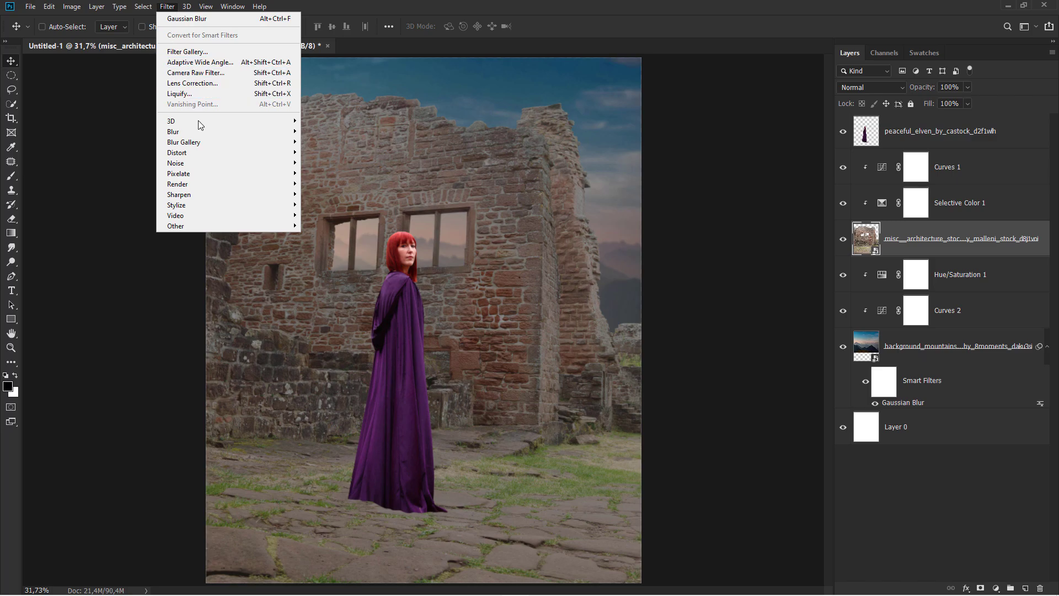
{"action": "left_click", "coordinate": [329, 172]}
{"action": "type", "text": "3"}
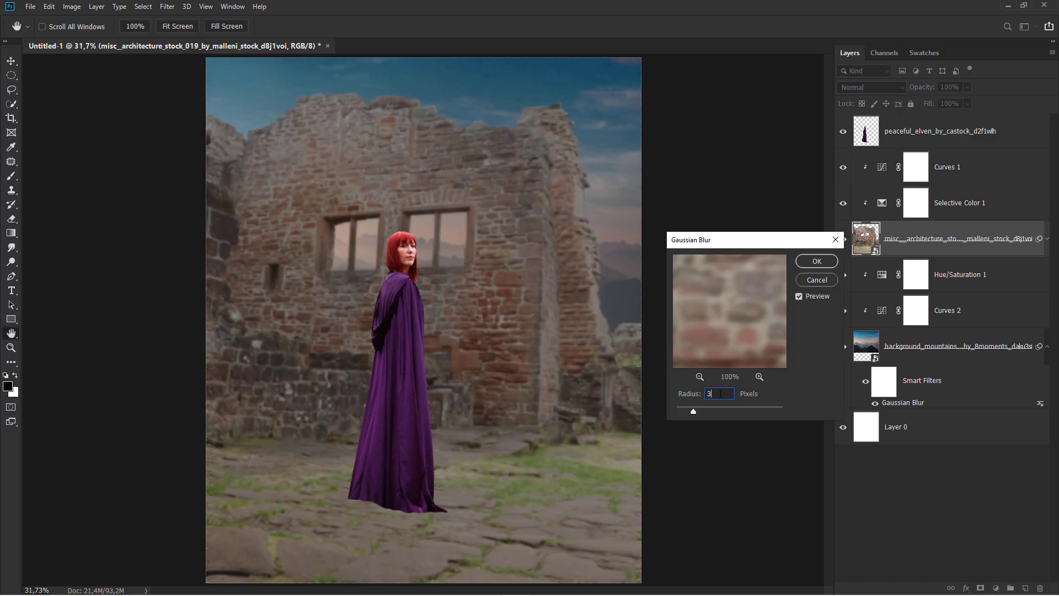
{"action": "left_click", "coordinate": [817, 262]}
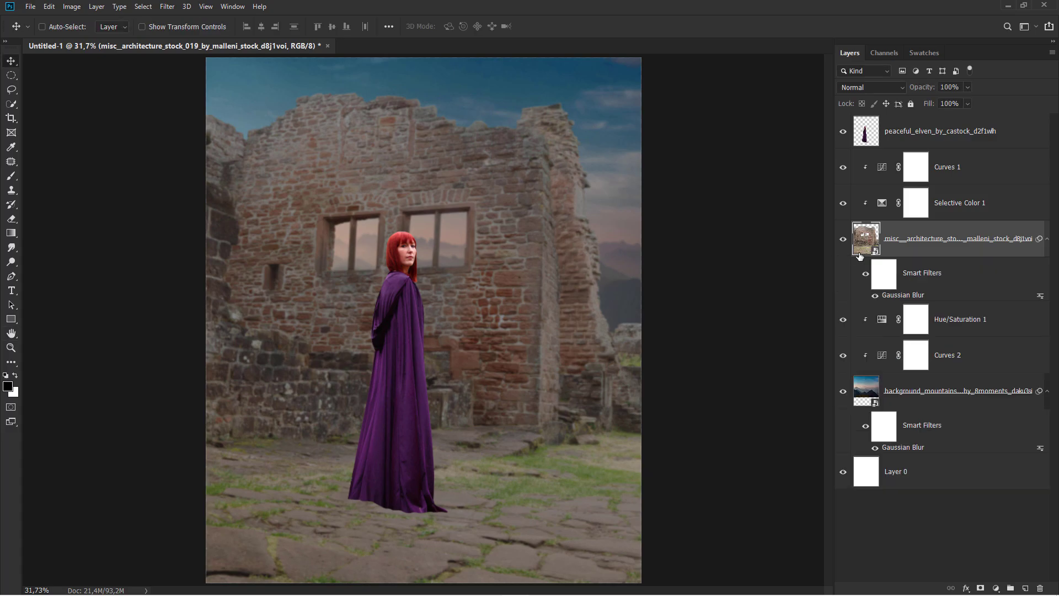
Step: Draw a black-to-white gradient upward on the blur's filter mask to keep the foreground sharp
{"action": "left_click", "coordinate": [885, 276]}
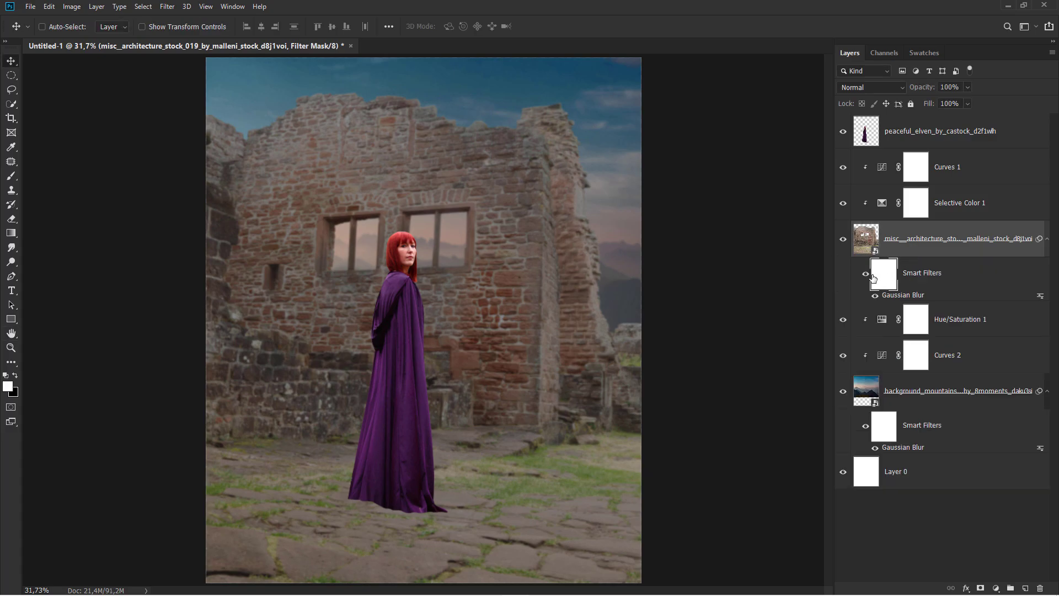
{"action": "left_click", "coordinate": [14, 234]}
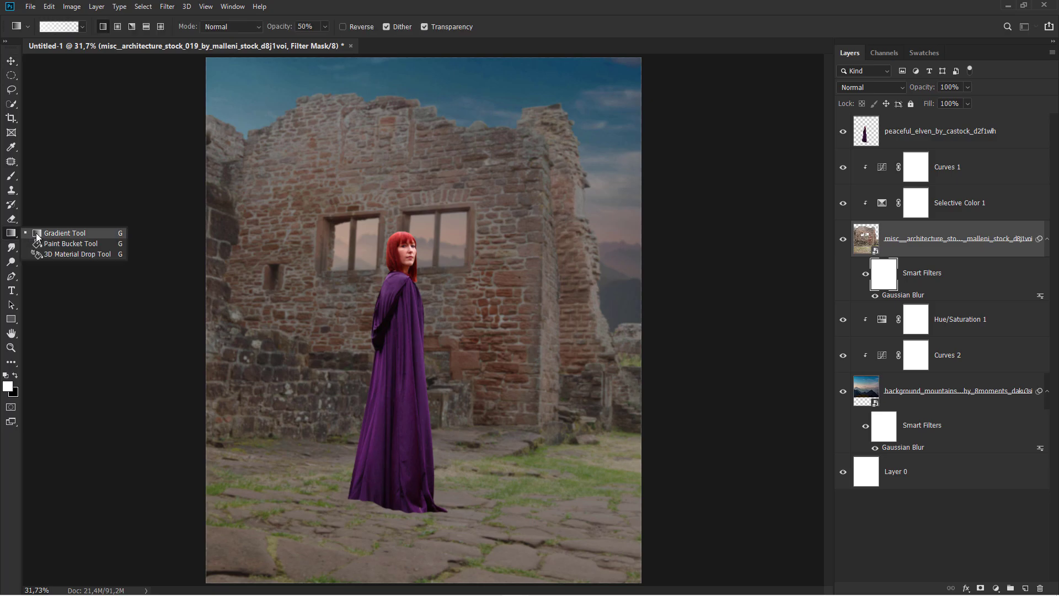
{"action": "left_click", "coordinate": [16, 376]}
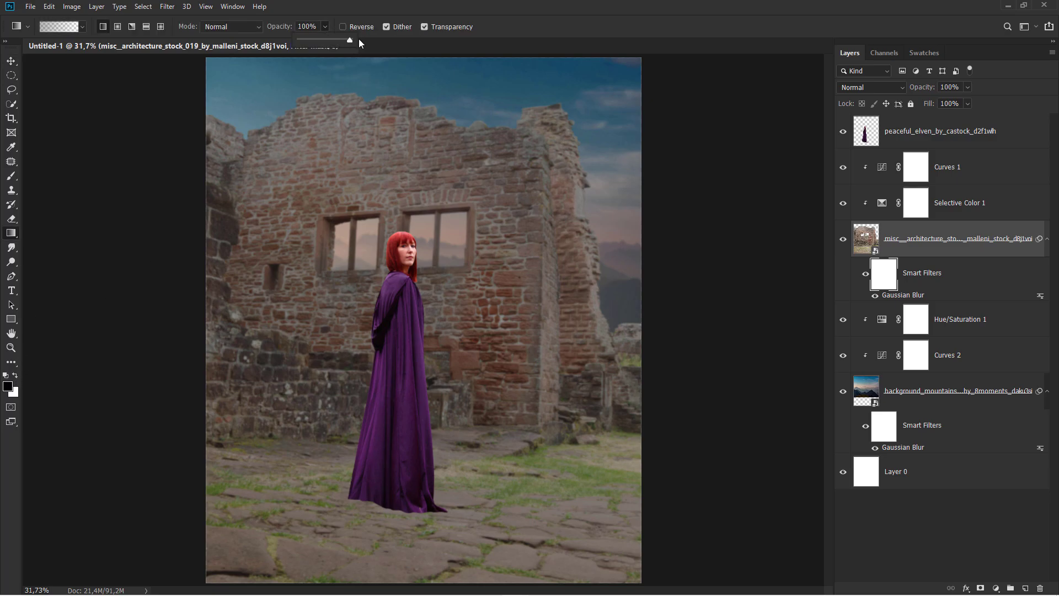
{"action": "left_click_drag", "start_coordinate": [358, 43], "coordinate": [492, 114]}
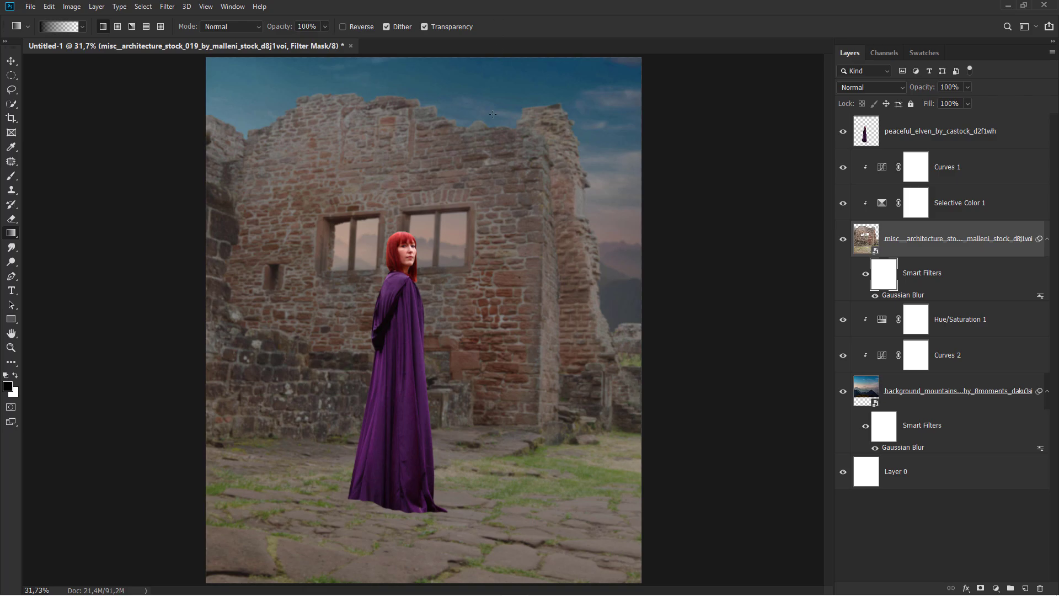
{"action": "left_click", "coordinate": [80, 28]}
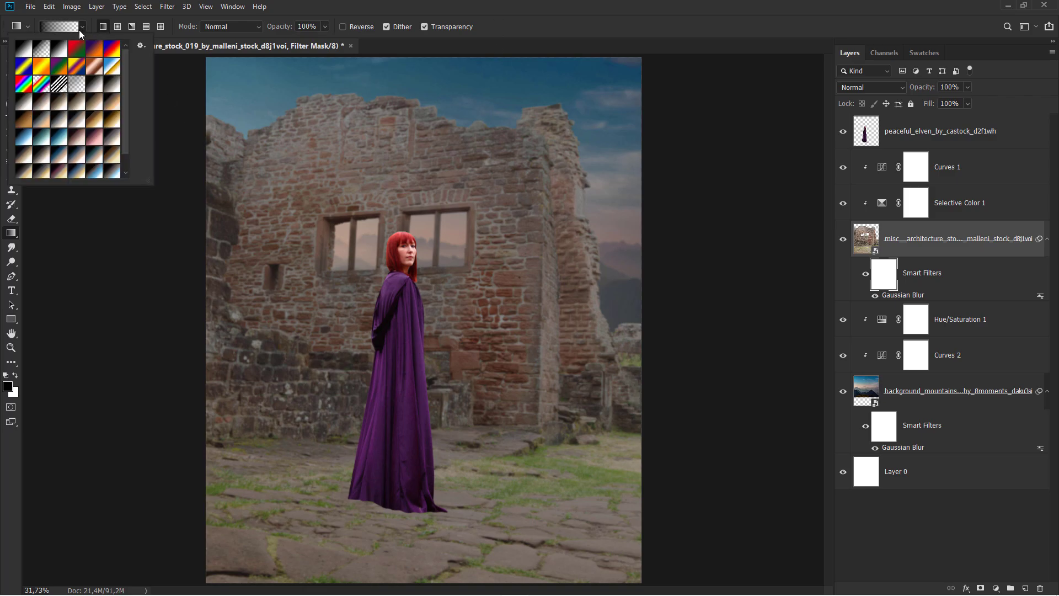
{"action": "left_click", "coordinate": [500, 16]}
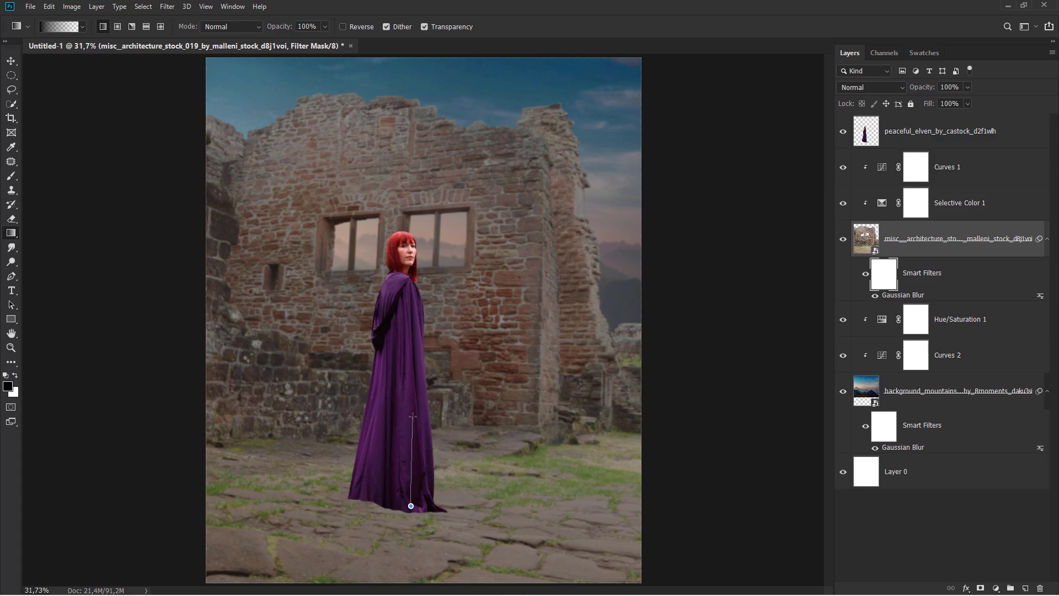
{"action": "left_click_drag", "start_coordinate": [412, 416], "coordinate": [416, 367]}
{"action": "scroll", "coordinate": [412, 416], "scroll_direction": "down", "scroll_amount": 1}
{"action": "scroll", "coordinate": [416, 367], "scroll_direction": "up", "scroll_amount": 1}
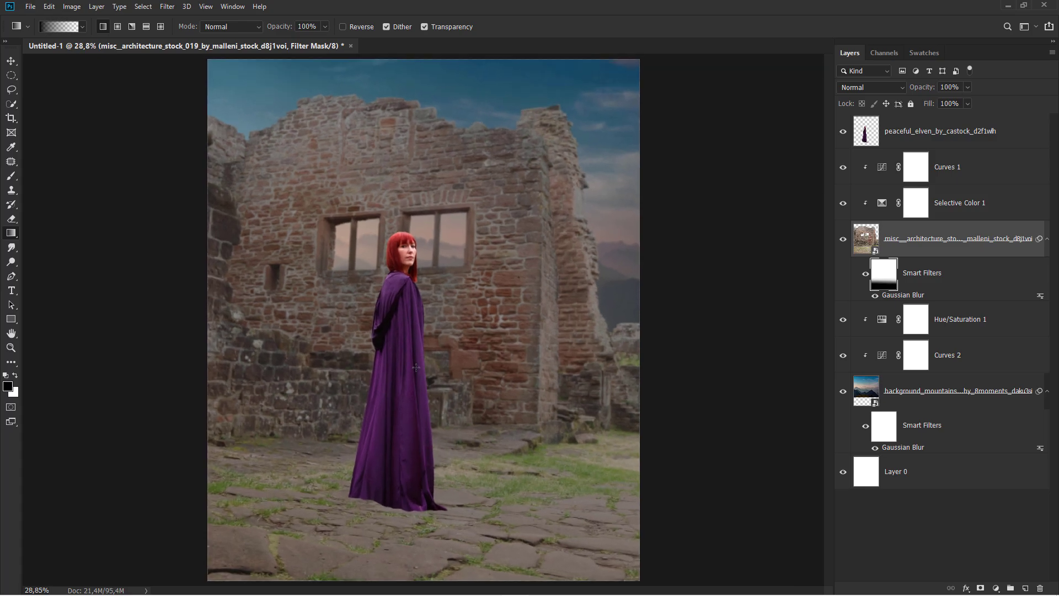
Step: Add a Selective Color adjustment clipped to the woman, with Blacks' Black set to -5
{"action": "left_click", "coordinate": [907, 241]}
{"action": "key", "text": "v"}
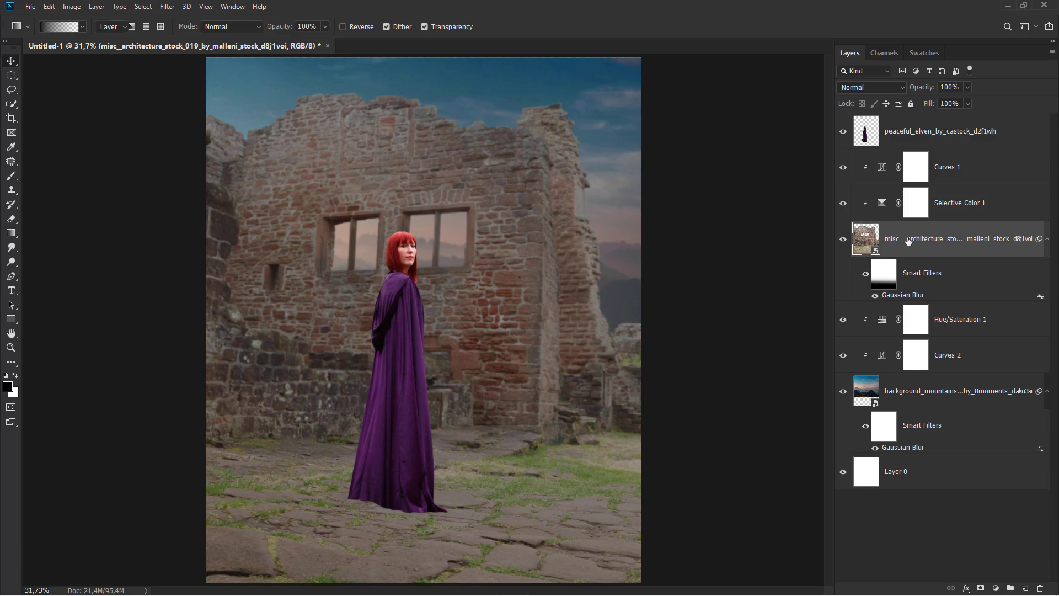
{"action": "left_click", "coordinate": [930, 140]}
{"action": "left_click", "coordinate": [995, 589]}
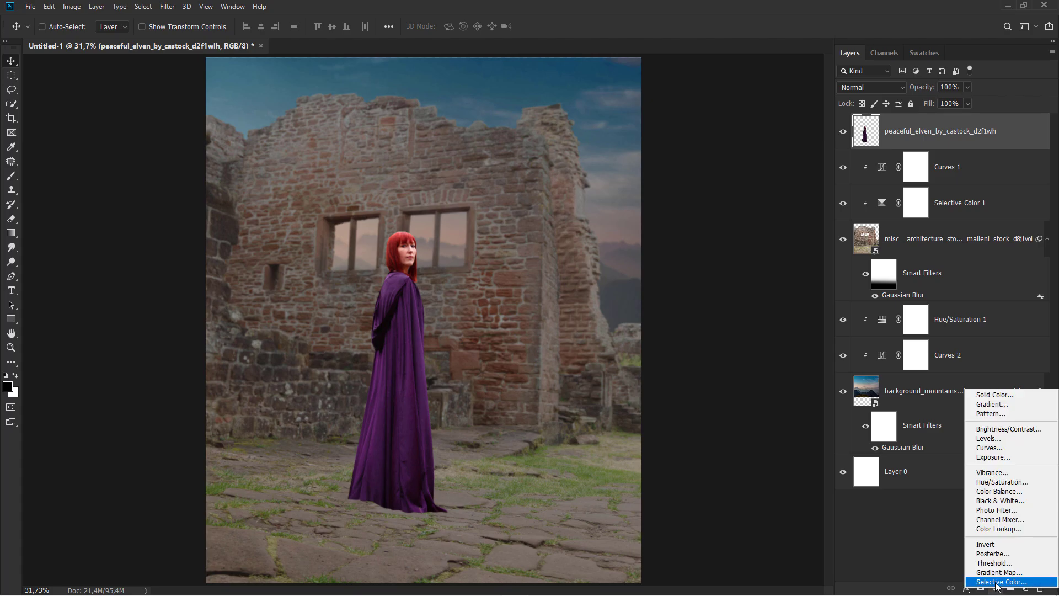
{"action": "left_click", "coordinate": [949, 582]}
{"action": "left_click", "coordinate": [750, 383]}
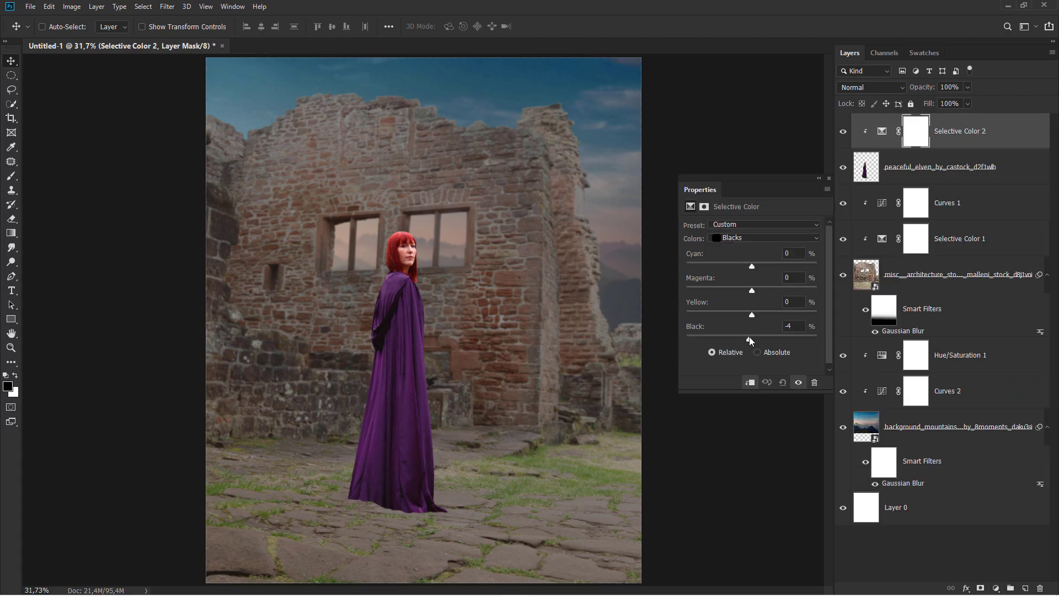
{"action": "left_click_drag", "start_coordinate": [749, 338], "coordinate": [748, 338]}
{"action": "left_click", "coordinate": [828, 179]}
Step: Add Curves 3 clipped to the woman, lifting shadows and midtones with an RGB curve point
{"action": "left_click", "coordinate": [945, 140]}
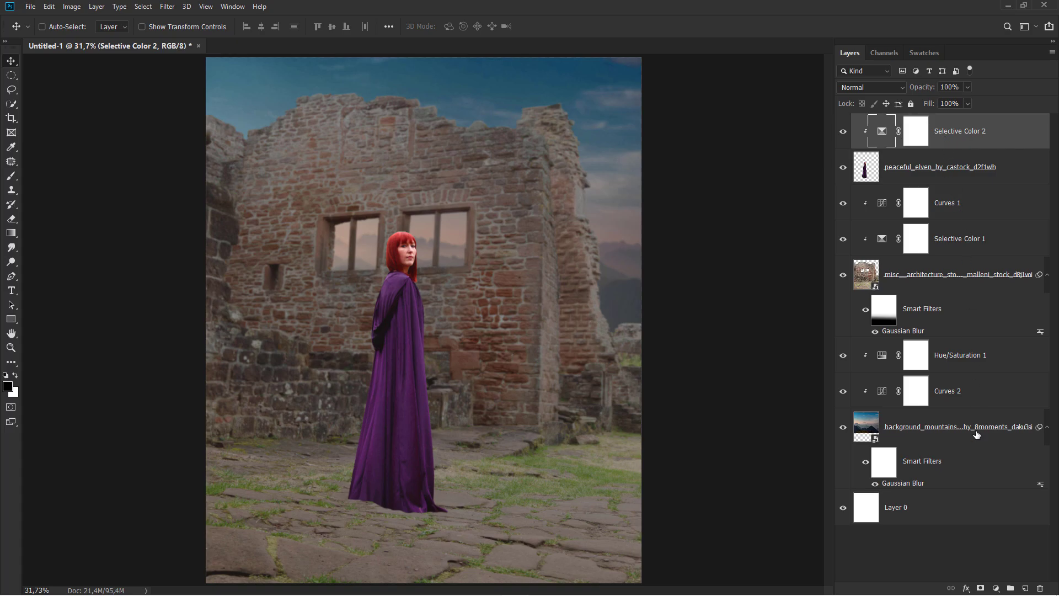
{"action": "left_click", "coordinate": [996, 588]}
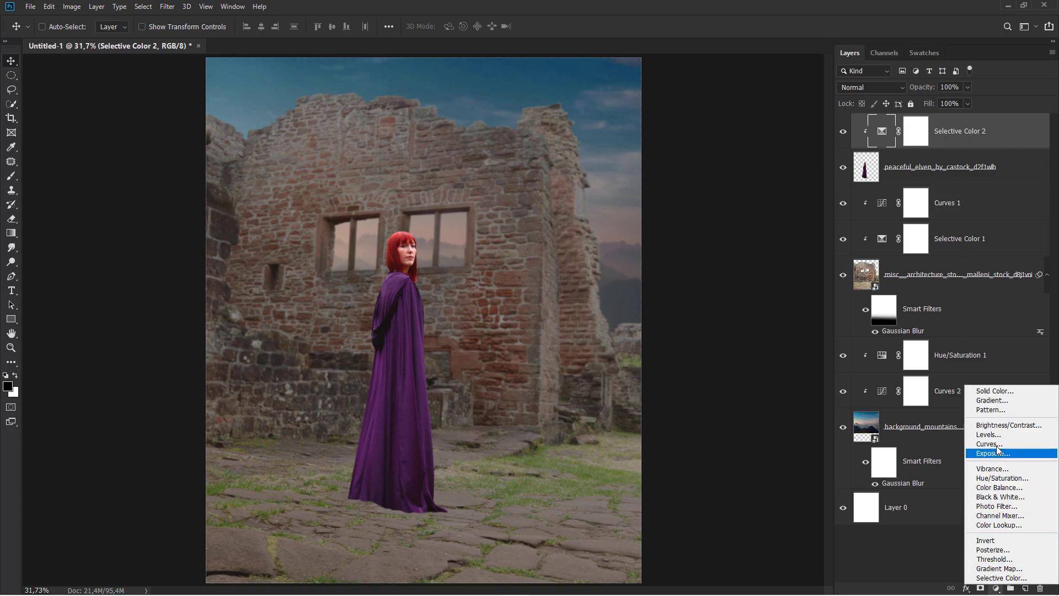
{"action": "left_click", "coordinate": [974, 450]}
{"action": "left_click", "coordinate": [751, 383]}
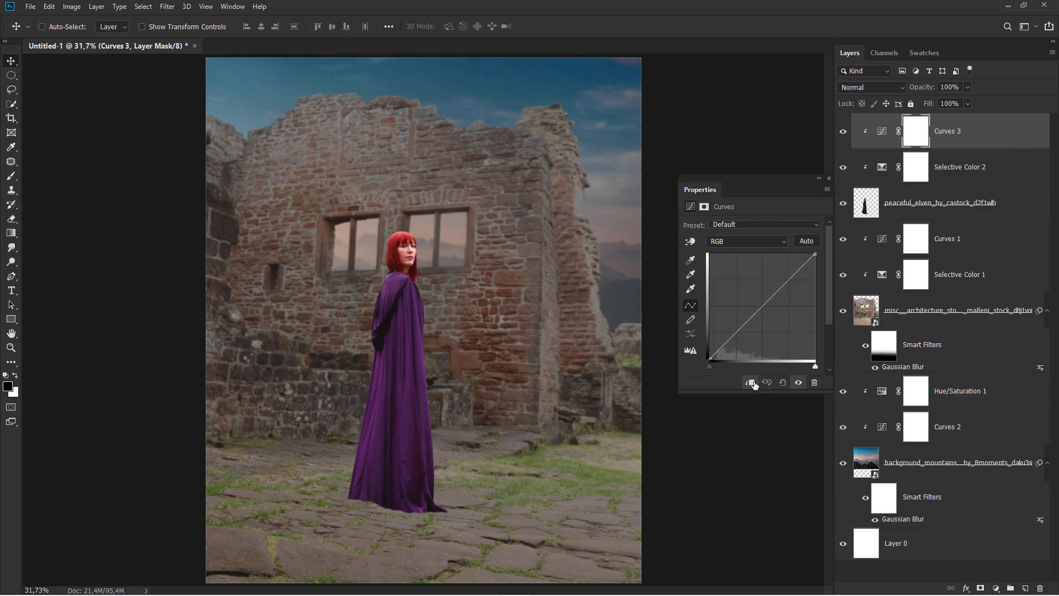
{"action": "left_click", "coordinate": [788, 280]}
{"action": "left_click", "coordinate": [842, 133]}
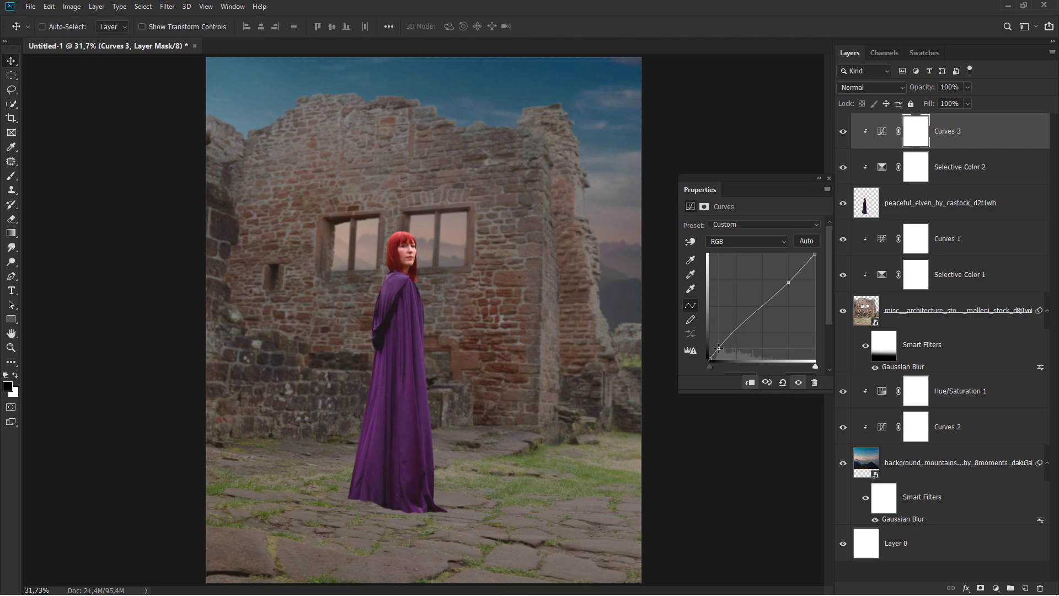
{"action": "left_click", "coordinate": [828, 179]}
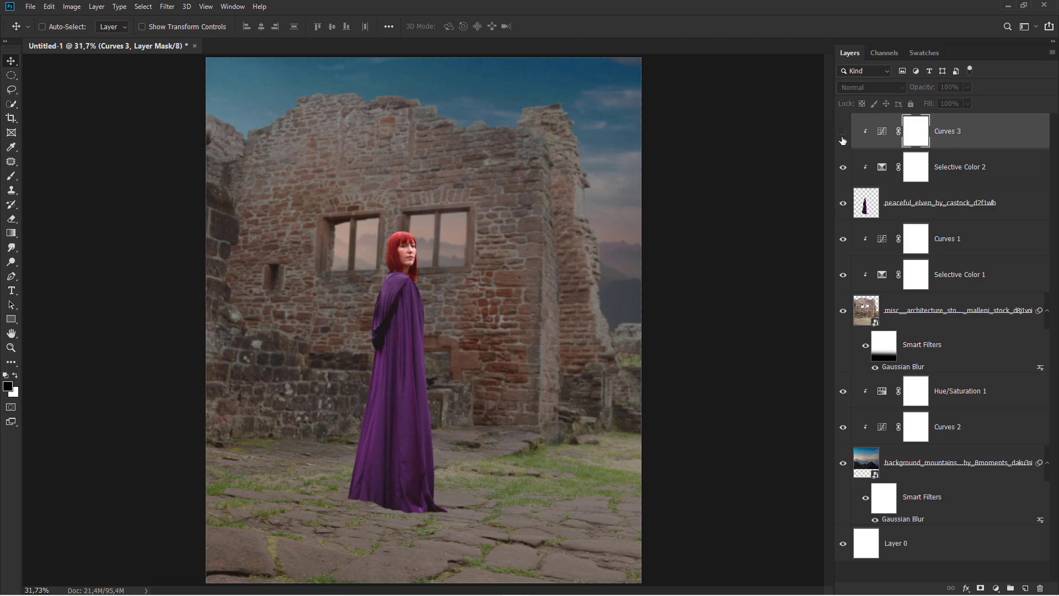
{"action": "key", "text": "ctrl+2"}
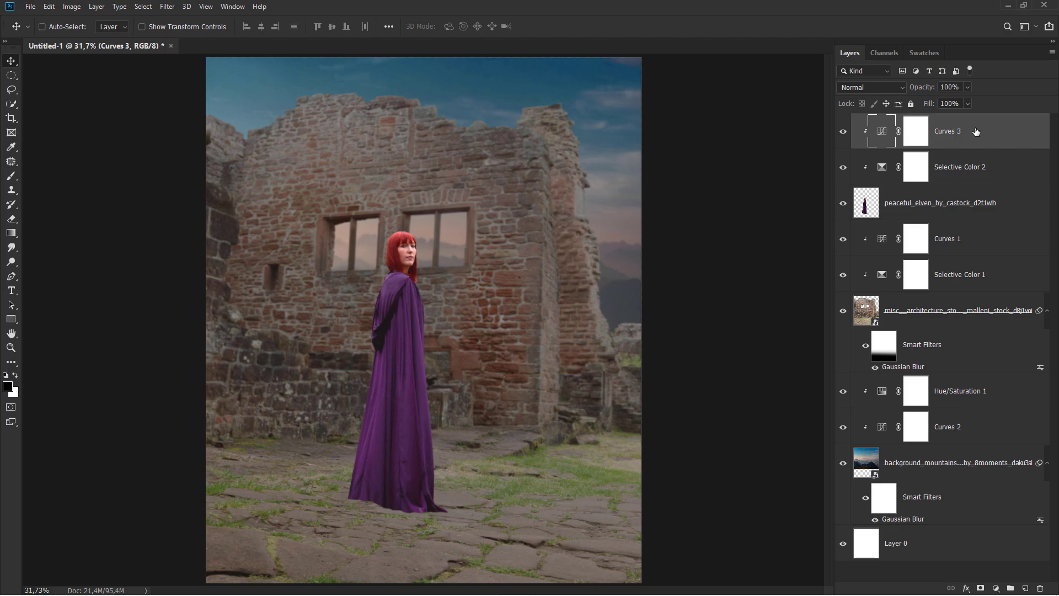
{"action": "left_click", "coordinate": [974, 243]}
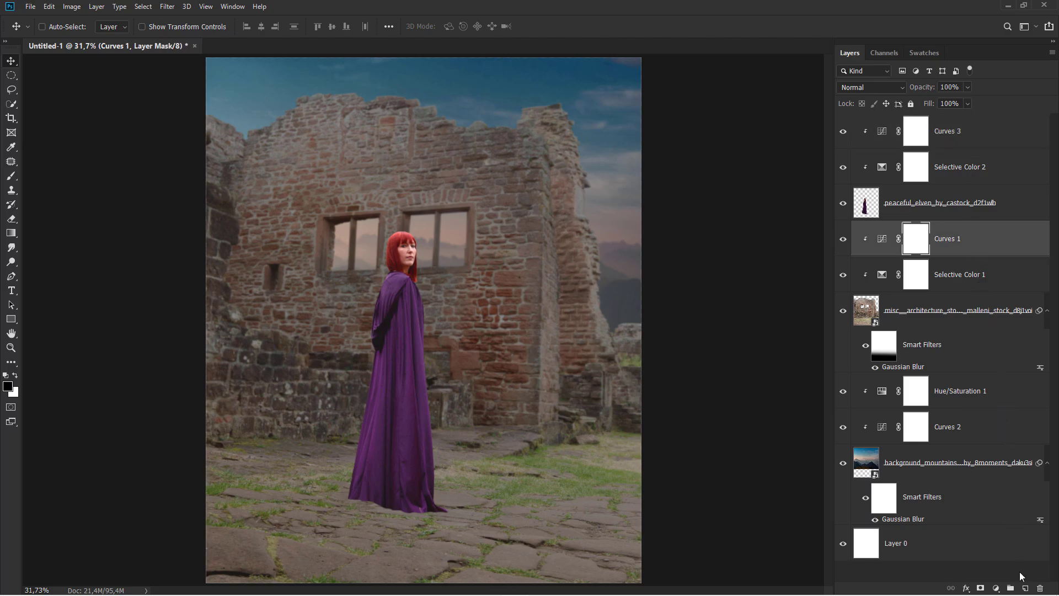
Step: Create a new layer above Curves 1 and name it 'shadow'
{"action": "left_click", "coordinate": [1022, 586]}
{"action": "double_click", "coordinate": [895, 239]}
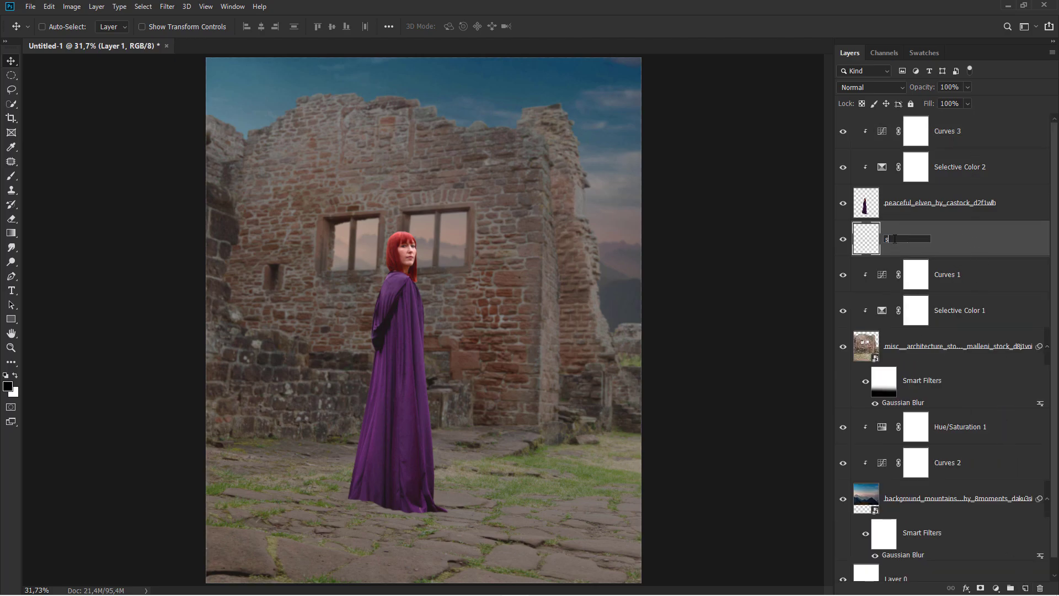
{"action": "type", "text": "hadow"}
{"action": "key", "text": "Return"}
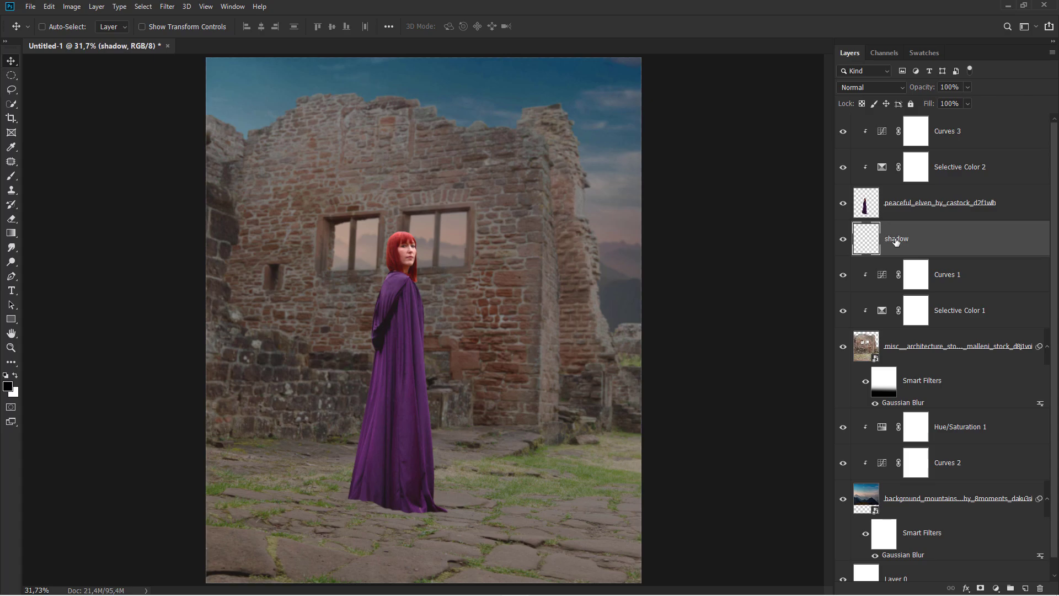
Step: Set the Brush tool to a soft round tip at 15% flow
{"action": "left_click", "coordinate": [11, 175]}
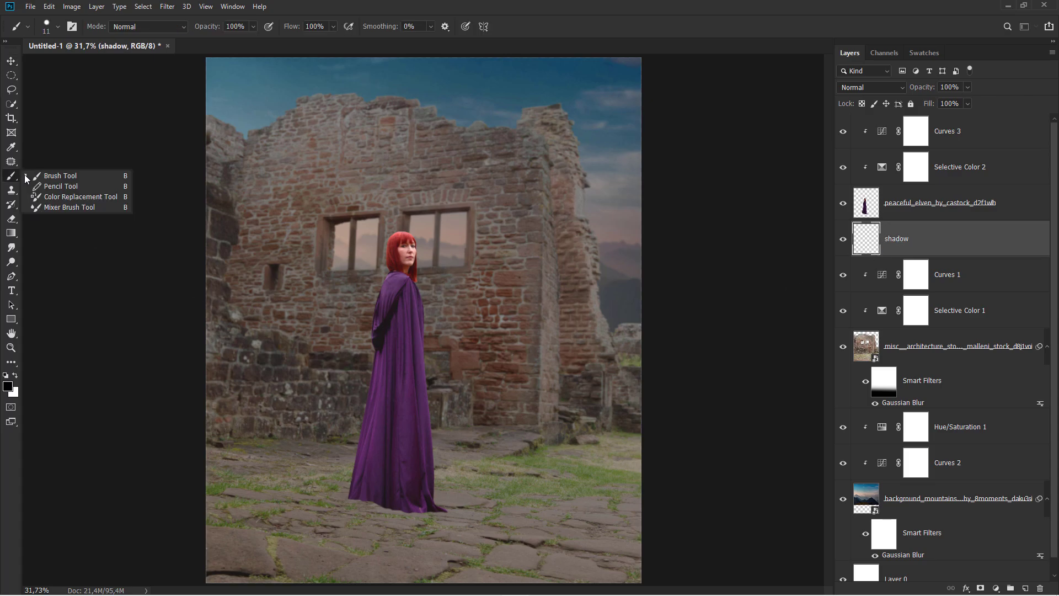
{"action": "left_click", "coordinate": [60, 174]}
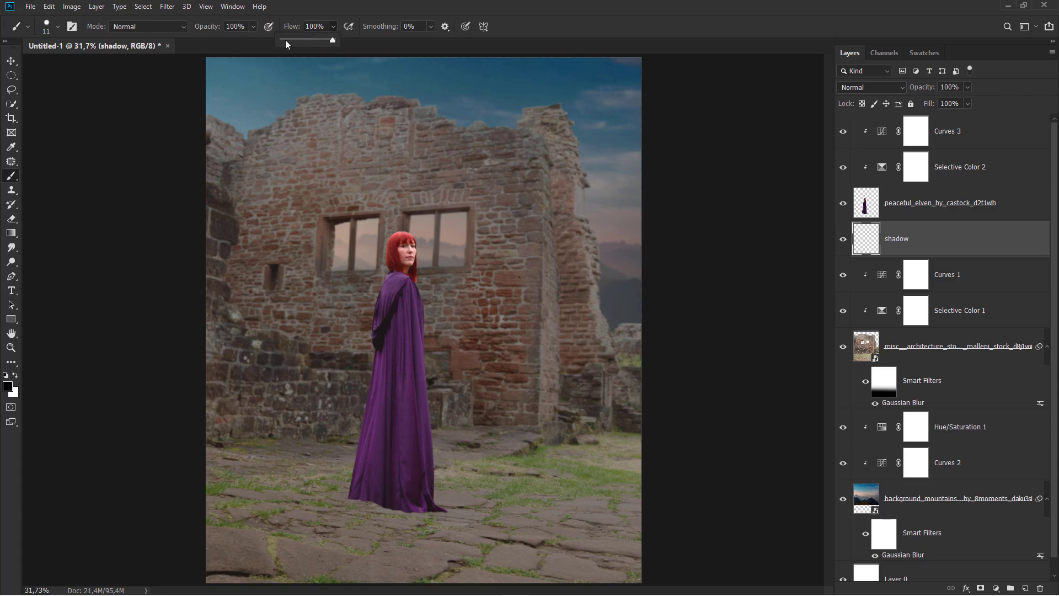
{"action": "left_click", "coordinate": [289, 40]}
{"action": "right_click", "coordinate": [346, 200]}
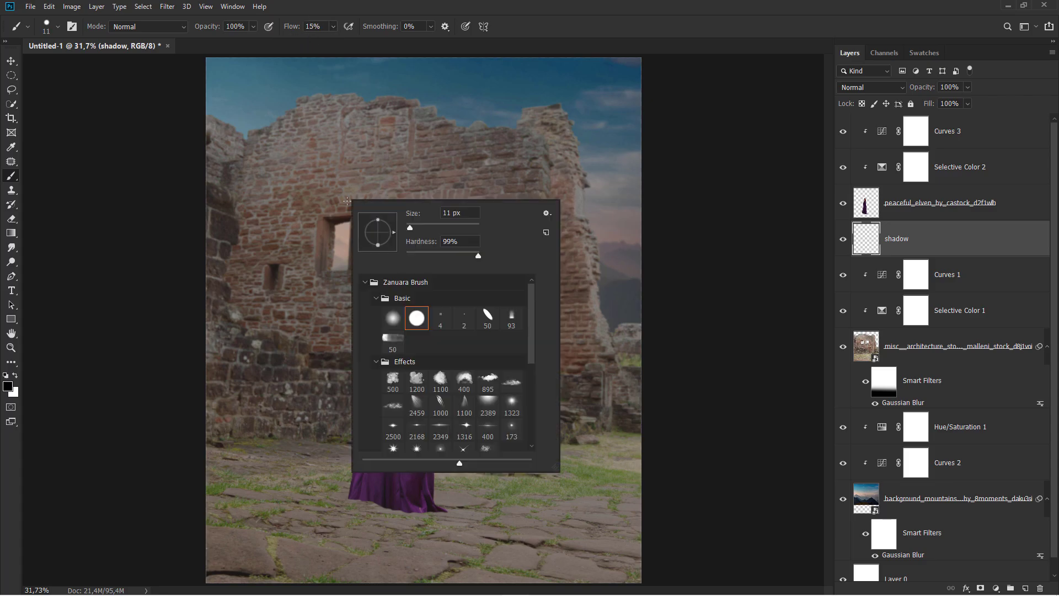
{"action": "left_click", "coordinate": [393, 319]}
{"action": "key", "text": "Return"}
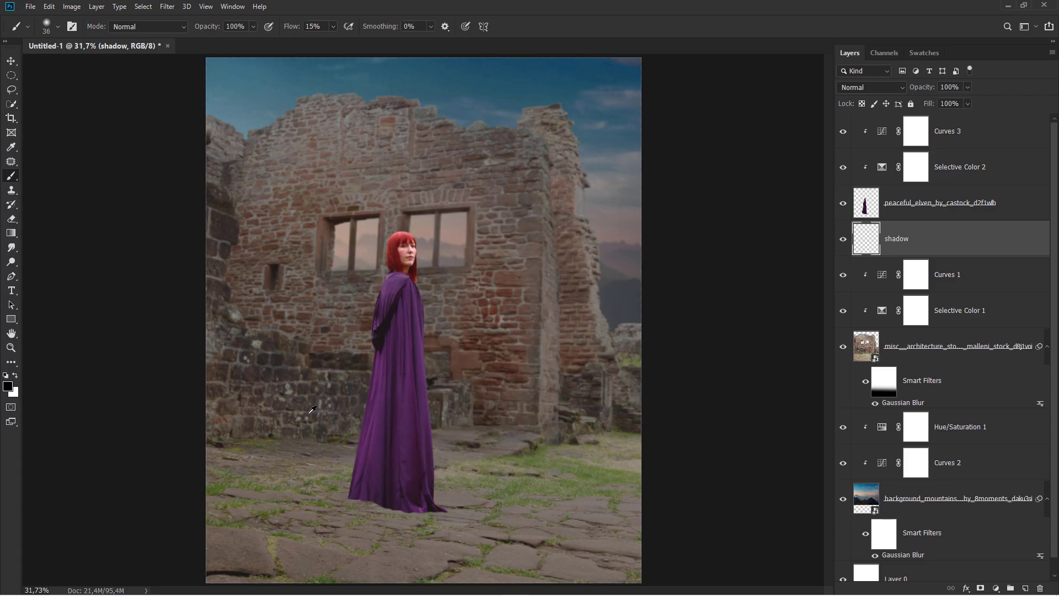
Step: Paint a dark black shadow stroke along the cloak hem
{"action": "scroll", "coordinate": [370, 485], "scroll_direction": "up", "scroll_amount": 2}
{"action": "scroll", "coordinate": [371, 485], "scroll_direction": "up", "scroll_amount": 1}
{"action": "scroll", "coordinate": [504, 386], "scroll_direction": "up", "scroll_amount": 2}
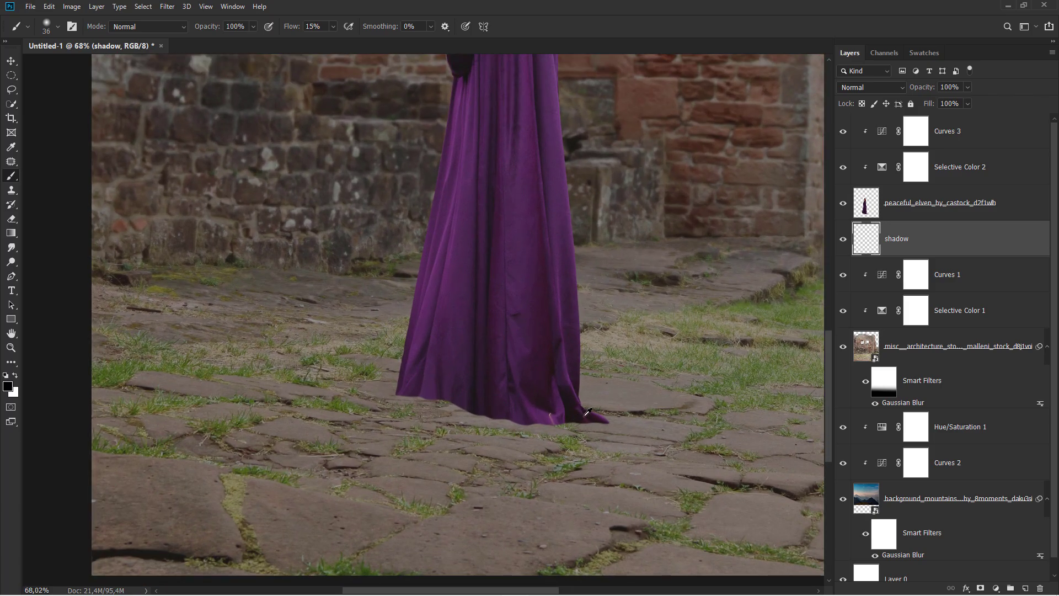
{"action": "scroll", "coordinate": [579, 419], "scroll_direction": "up", "scroll_amount": 1}
{"action": "left_click_drag", "start_coordinate": [579, 419], "coordinate": [578, 425]}
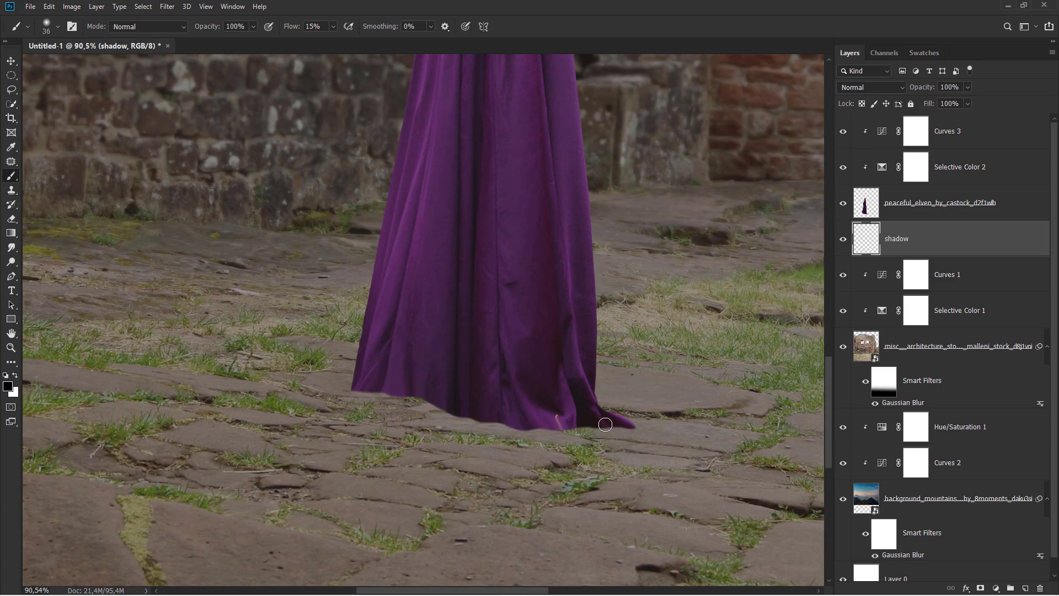
{"action": "scroll", "coordinate": [562, 427], "scroll_direction": "up", "scroll_amount": 4}
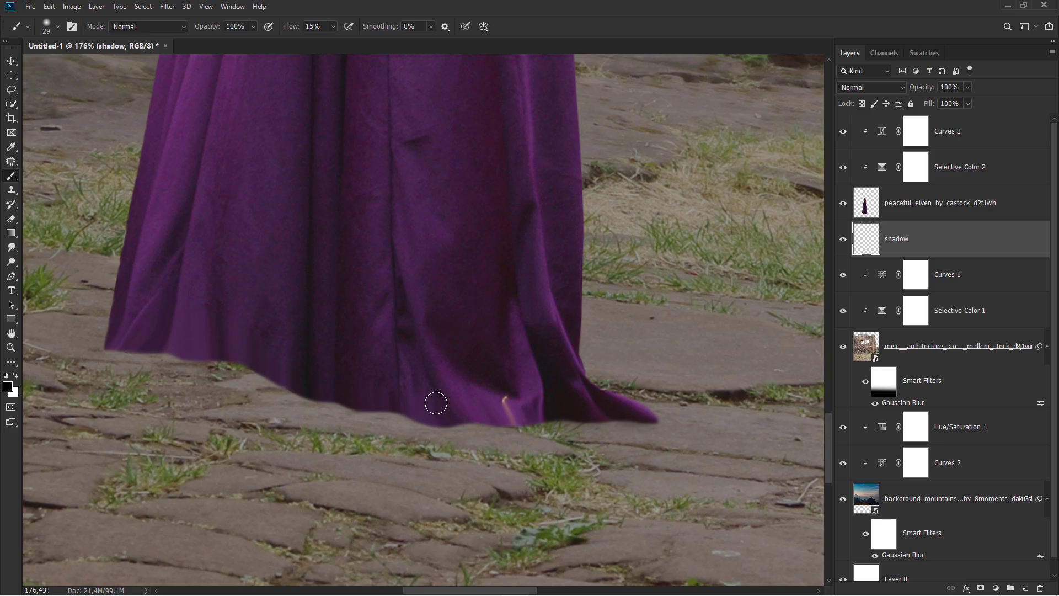
{"action": "mouse_move", "coordinate": [595, 419]}
{"action": "left_mouse_down"}
{"action": "mouse_move", "coordinate": [524, 408]}
{"action": "mouse_move", "coordinate": [421, 416]}
{"action": "mouse_move", "coordinate": [549, 411]}
{"action": "mouse_move", "coordinate": [336, 397]}
{"action": "left_mouse_up"}
{"action": "scroll", "coordinate": [421, 416], "scroll_direction": "down", "scroll_amount": 2}
{"action": "scroll", "coordinate": [549, 411], "scroll_direction": "down", "scroll_amount": 3}
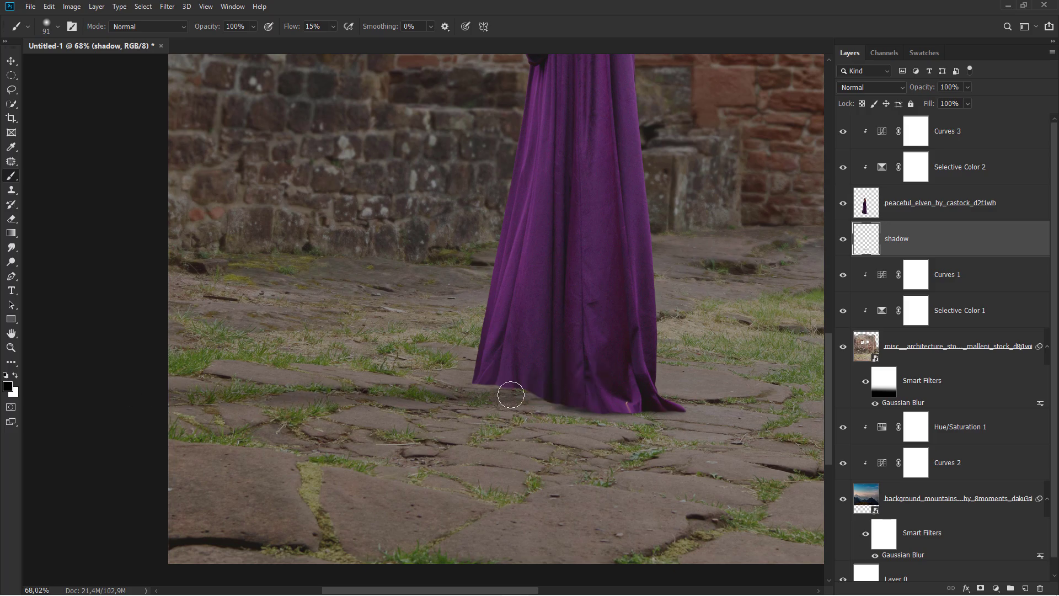
Step: Extend and darken the cast shadow leftward across the ground from the hem
{"action": "left_click_drag", "start_coordinate": [511, 391], "coordinate": [269, 389]}
{"action": "left_click_drag", "start_coordinate": [517, 384], "coordinate": [168, 401]}
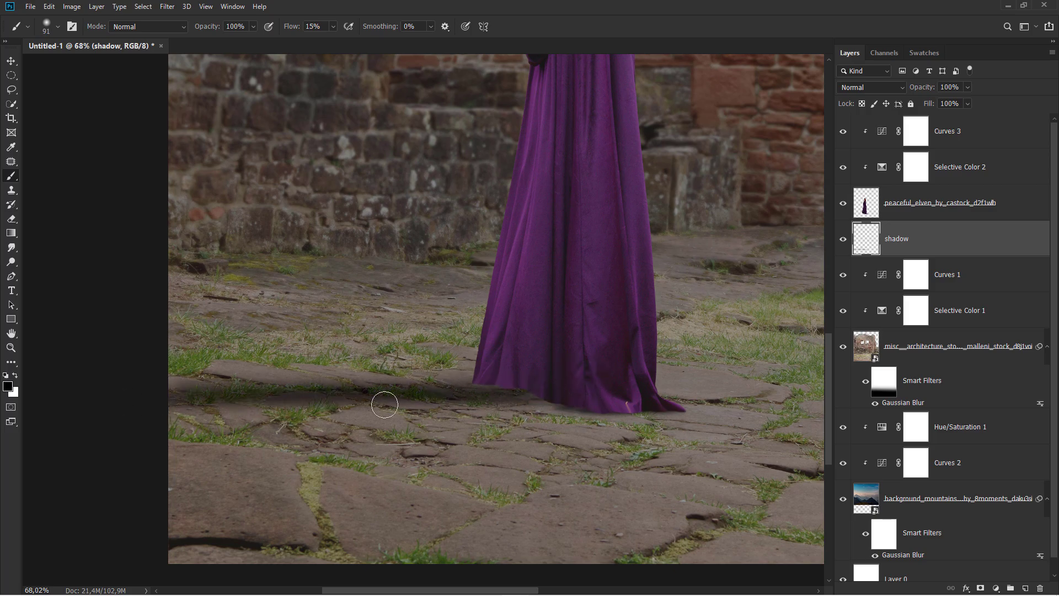
{"action": "left_click_drag", "start_coordinate": [589, 402], "coordinate": [193, 402]}
{"action": "scroll", "coordinate": [592, 402], "scroll_direction": "up", "scroll_amount": 2}
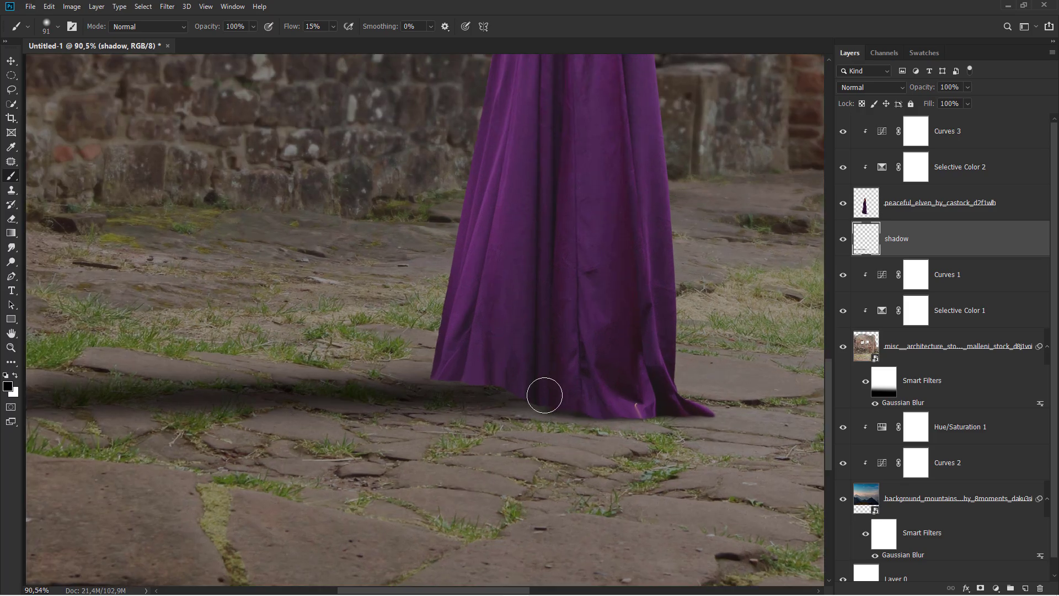
{"action": "scroll", "coordinate": [541, 385], "scroll_direction": "down", "scroll_amount": 1}
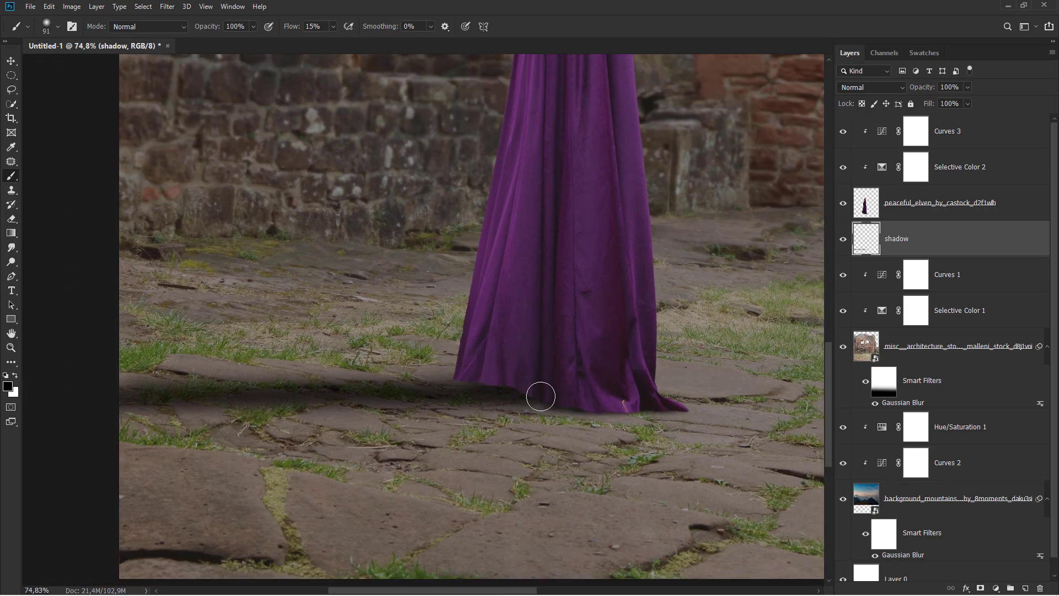
{"action": "scroll", "coordinate": [543, 388], "scroll_direction": "down", "scroll_amount": 2}
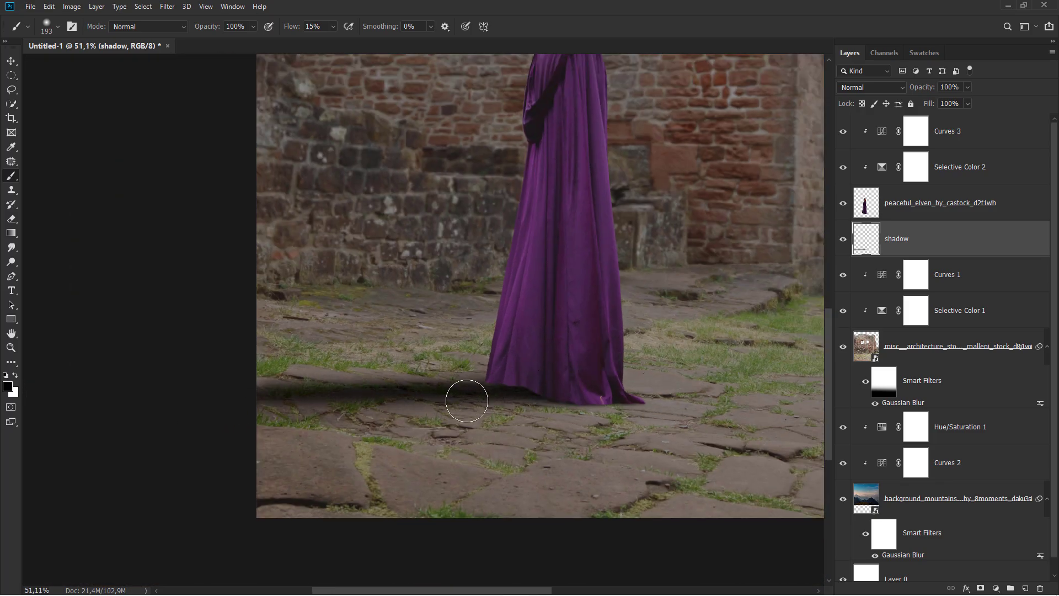
{"action": "left_click_drag", "start_coordinate": [563, 391], "coordinate": [362, 396]}
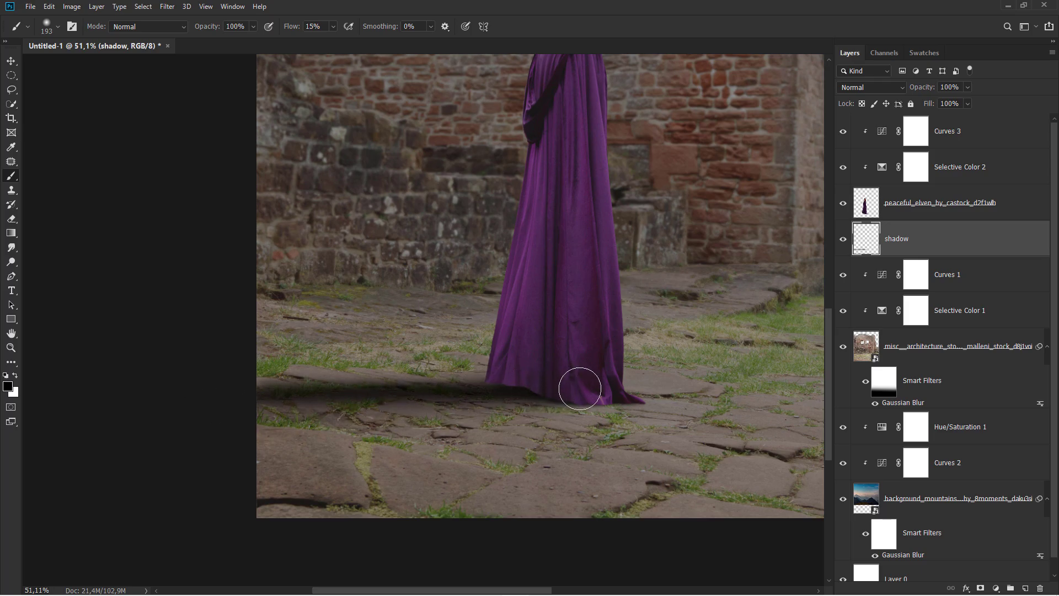
{"action": "left_click_drag", "start_coordinate": [567, 398], "coordinate": [241, 407]}
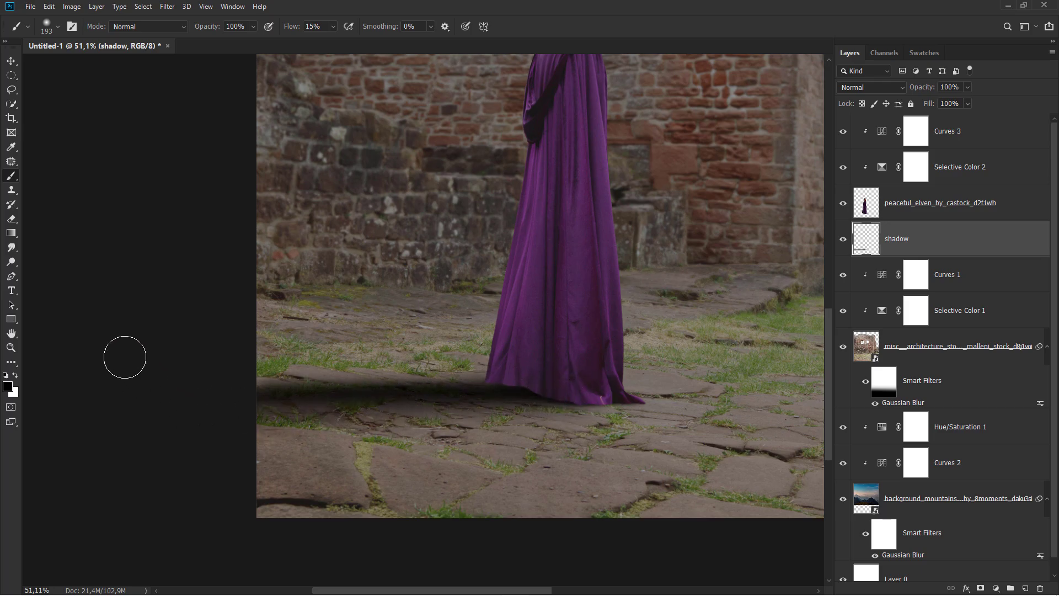
Step: Try a large soft eraser at 23% flow on the shadow, then undo the stroke
{"action": "left_click", "coordinate": [12, 220]}
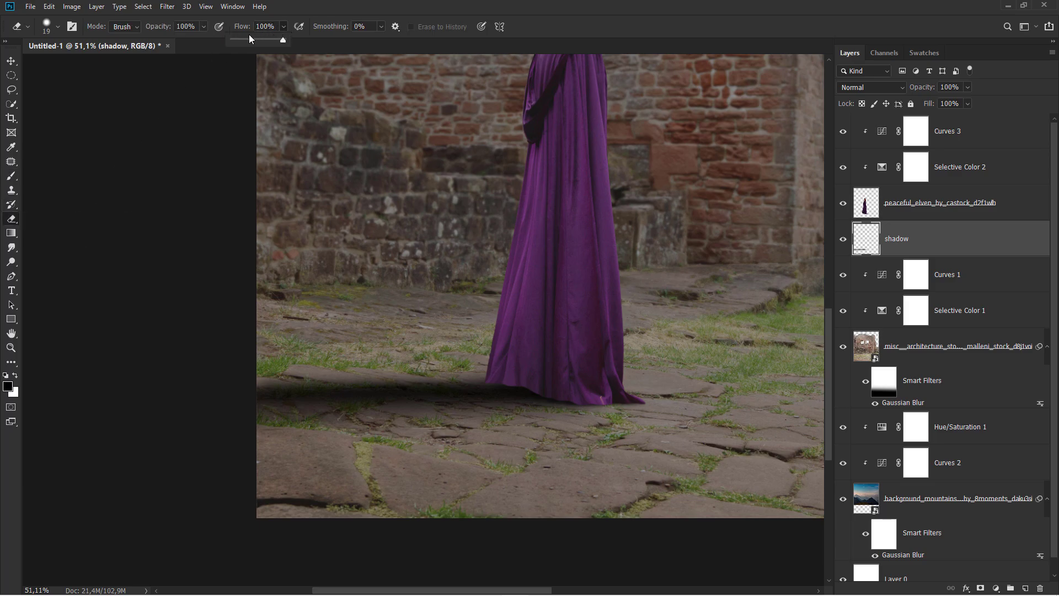
{"action": "left_click_drag", "start_coordinate": [236, 40], "coordinate": [245, 40]}
{"action": "right_click", "coordinate": [387, 252]}
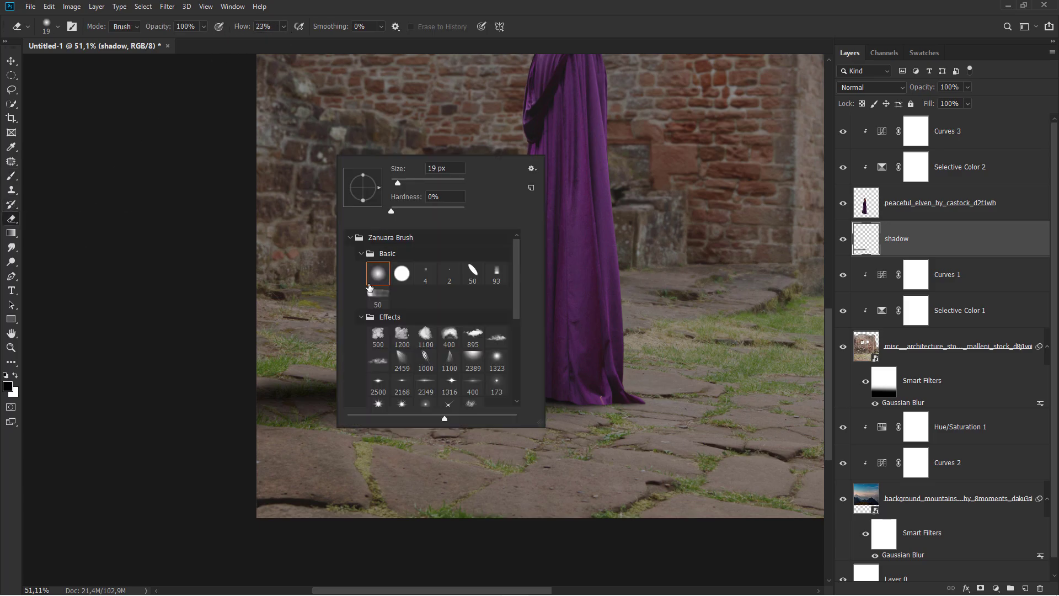
{"action": "left_click_drag", "start_coordinate": [307, 300], "coordinate": [375, 304]}
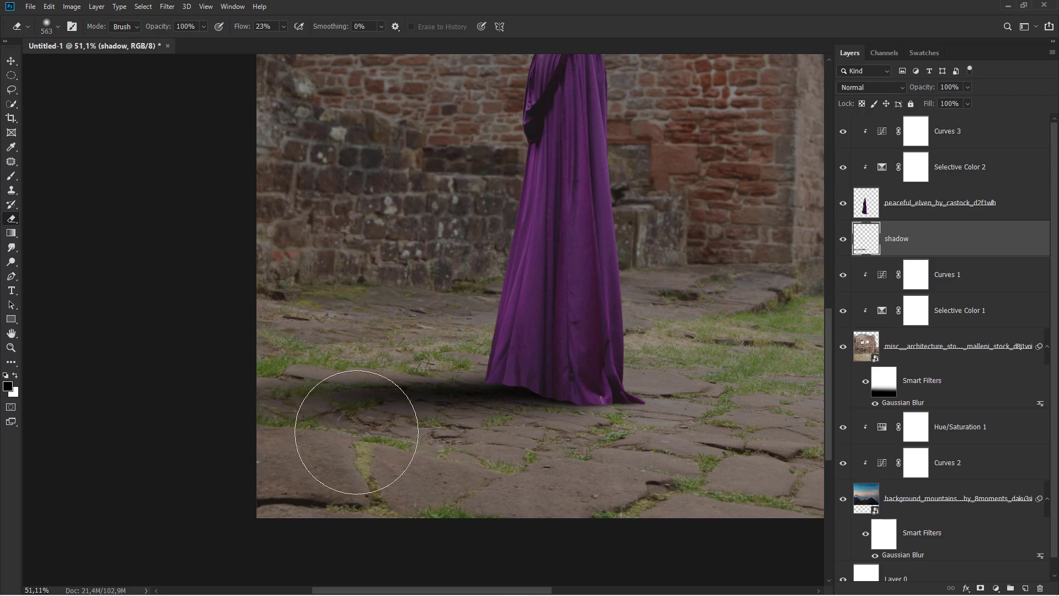
{"action": "left_click_drag", "start_coordinate": [356, 432], "coordinate": [480, 448]}
{"action": "key", "text": "ctrl+z"}
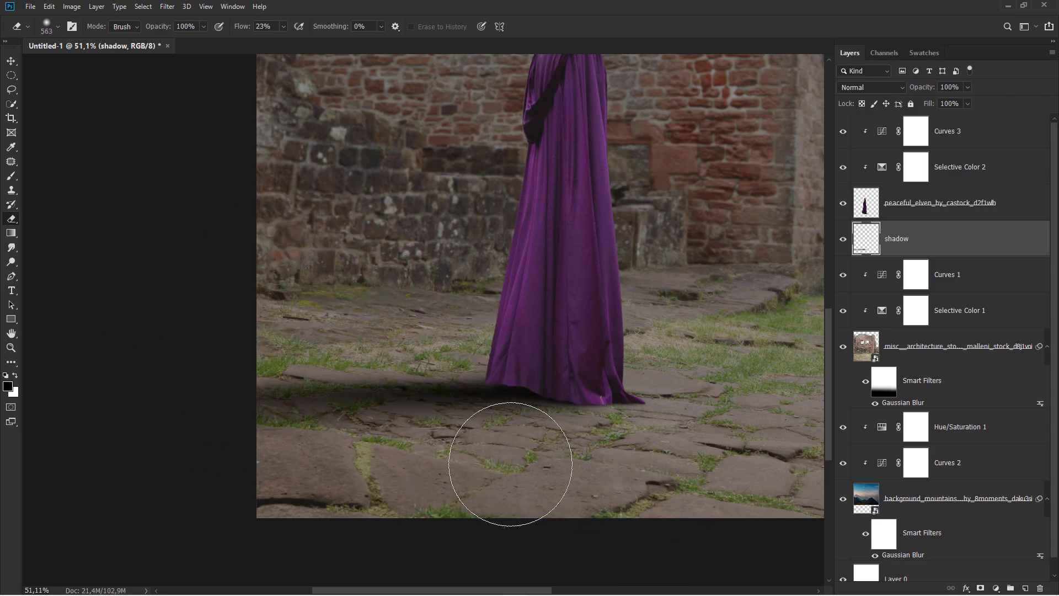
{"action": "right_click", "coordinate": [354, 307], "text": "alt"}
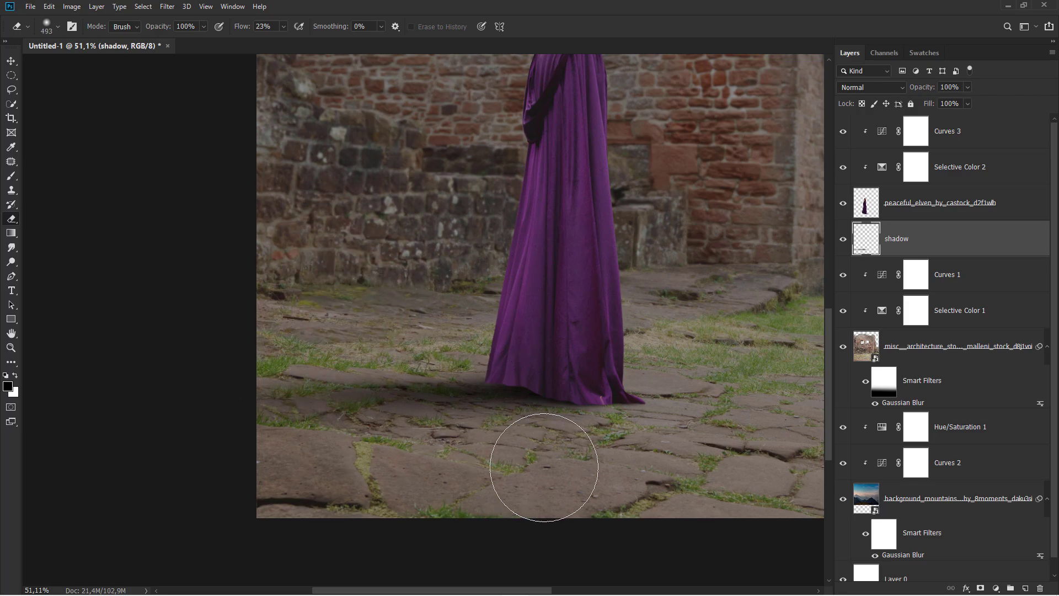
Step: Switch back to the soft black brush and shrink it to 35 px
{"action": "scroll", "coordinate": [390, 421], "scroll_direction": "down", "scroll_amount": 1}
{"action": "scroll", "coordinate": [406, 414], "scroll_direction": "down", "scroll_amount": 1}
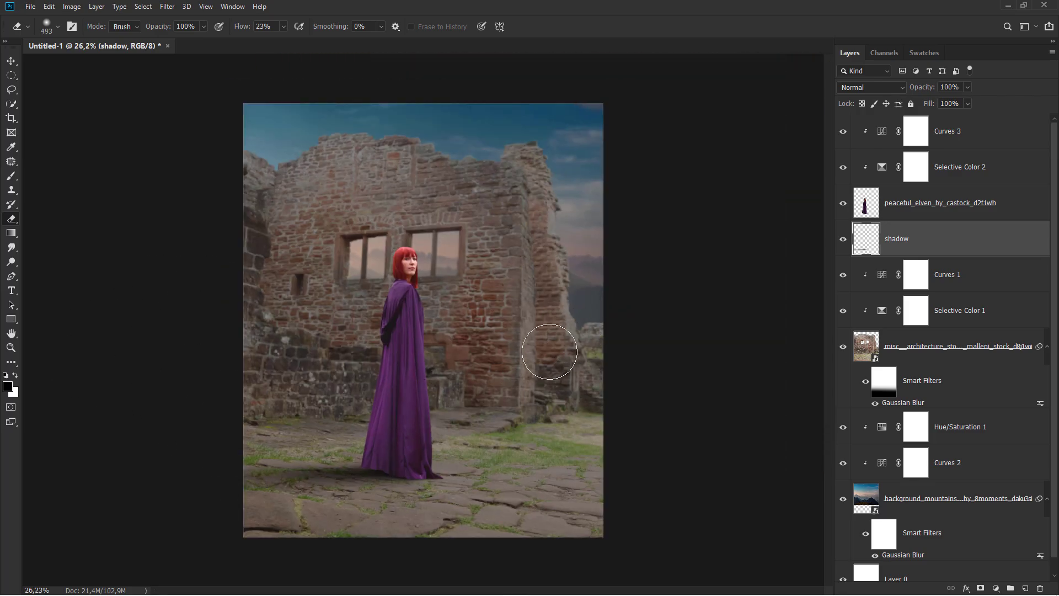
{"action": "scroll", "coordinate": [409, 419], "scroll_direction": "up", "scroll_amount": 1}
{"action": "scroll", "coordinate": [342, 469], "scroll_direction": "down", "scroll_amount": 2}
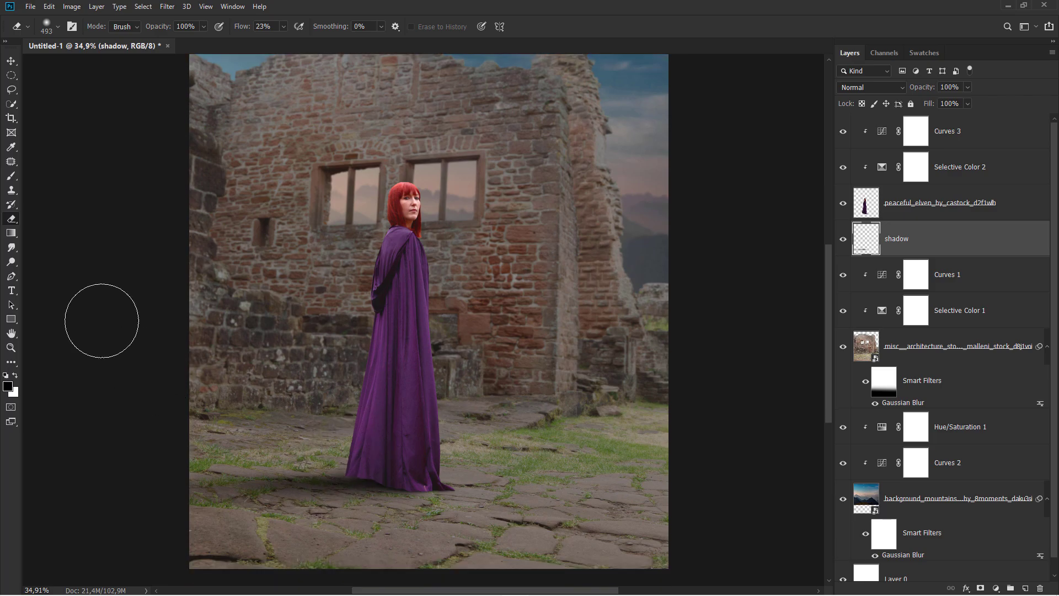
{"action": "left_click", "coordinate": [14, 181]}
{"action": "scroll", "coordinate": [386, 445], "scroll_direction": "up", "scroll_amount": 3}
{"action": "scroll", "coordinate": [395, 435], "scroll_direction": "up", "scroll_amount": 2}
{"action": "right_click", "coordinate": [397, 431], "text": "alt"}
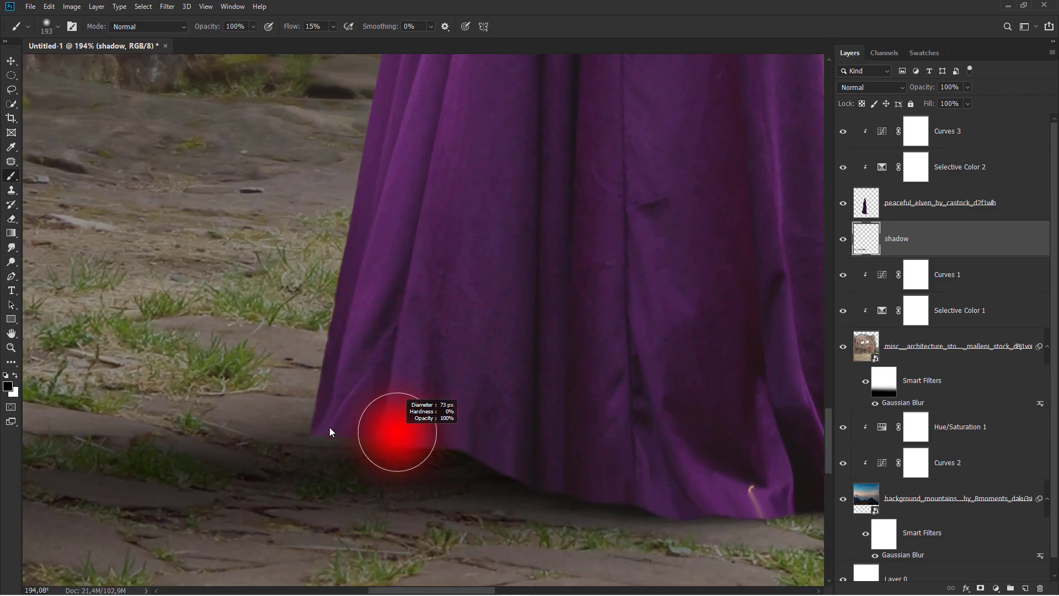
{"action": "left_click_drag", "start_coordinate": [330, 431], "coordinate": [328, 430]}
Step: Paint a dense contact shadow just beneath the cloak hem, then zoom back out
{"action": "scroll", "coordinate": [605, 470], "scroll_direction": "down", "scroll_amount": 2}
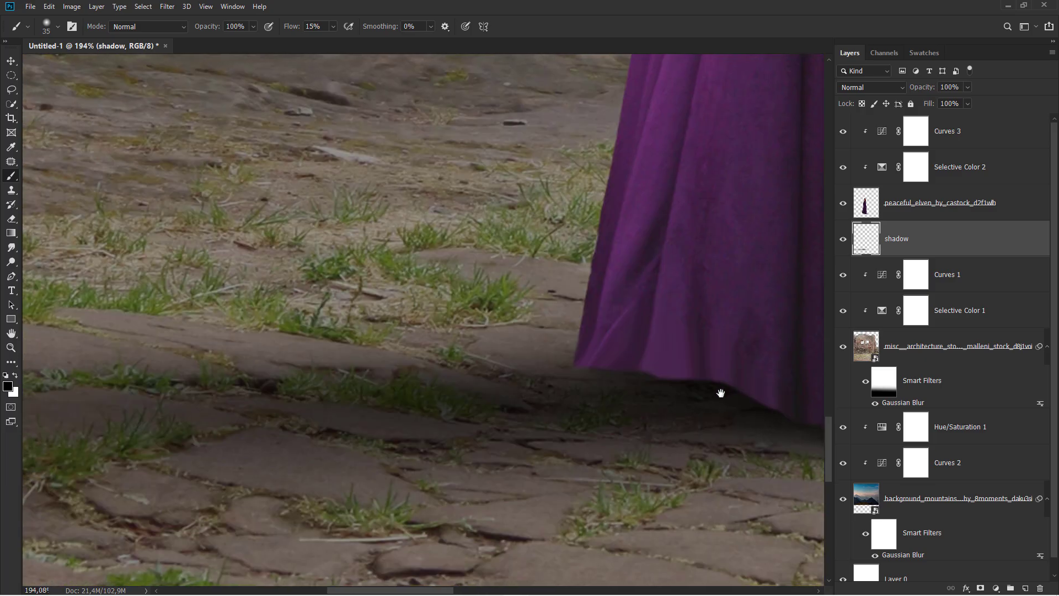
{"action": "left_click_drag", "start_coordinate": [579, 381], "coordinate": [127, 386]}
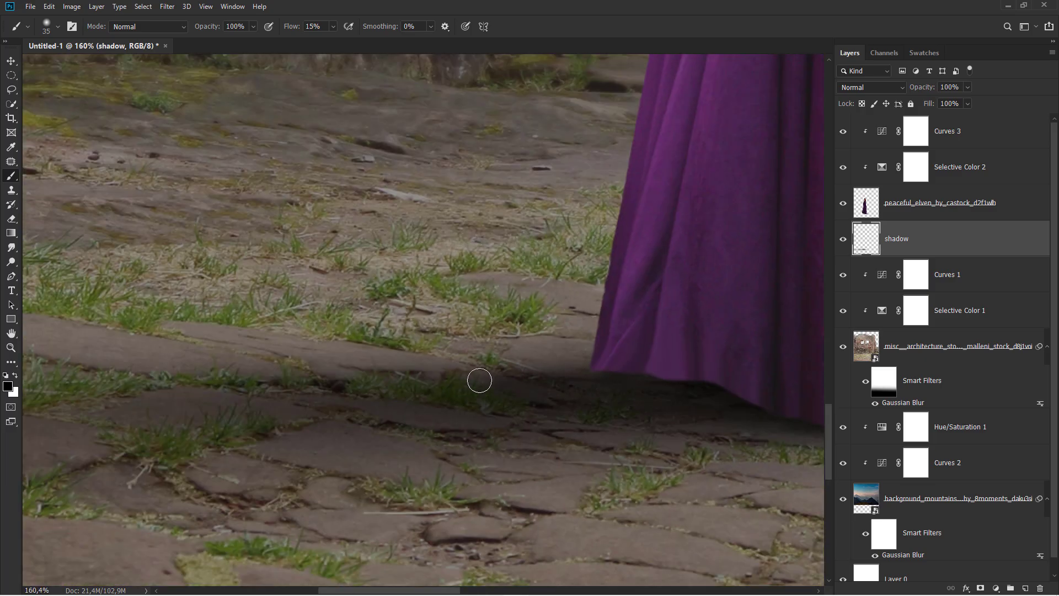
{"action": "scroll", "coordinate": [513, 350], "scroll_direction": "down", "scroll_amount": 1}
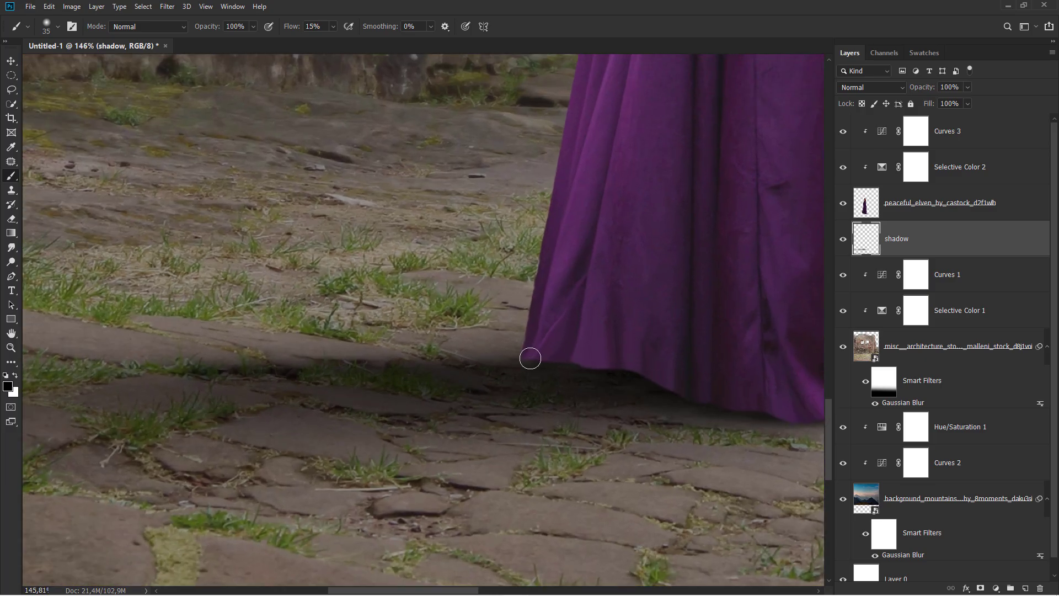
{"action": "scroll", "coordinate": [513, 350], "scroll_direction": "down", "scroll_amount": 1}
{"action": "scroll", "coordinate": [584, 362], "scroll_direction": "up", "scroll_amount": 1}
{"action": "scroll", "coordinate": [525, 374], "scroll_direction": "down", "scroll_amount": 2}
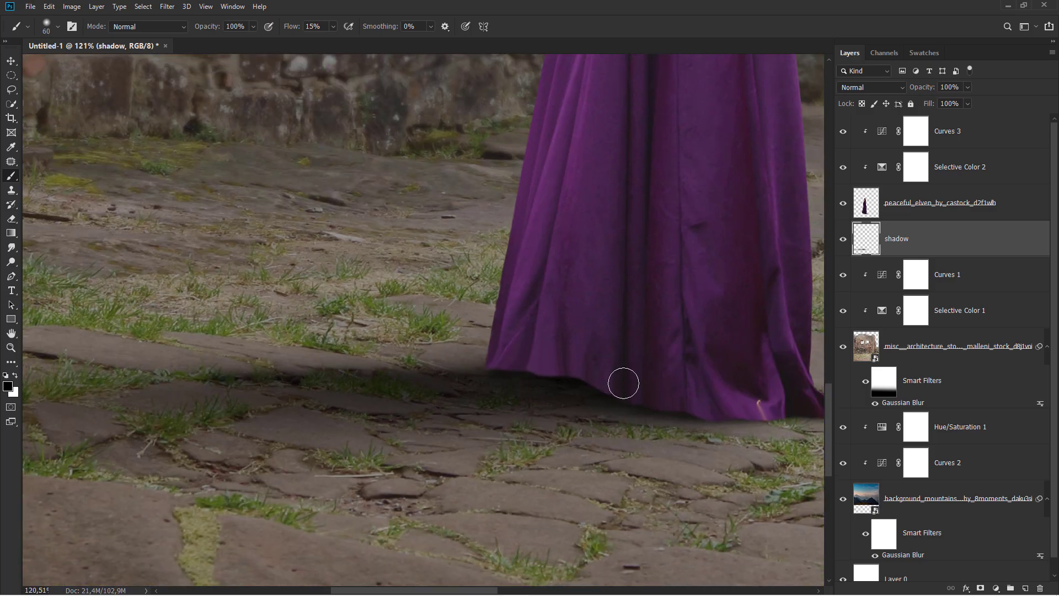
{"action": "scroll", "coordinate": [775, 404], "scroll_direction": "down", "scroll_amount": 2}
{"action": "scroll", "coordinate": [516, 385], "scroll_direction": "down", "scroll_amount": 2}
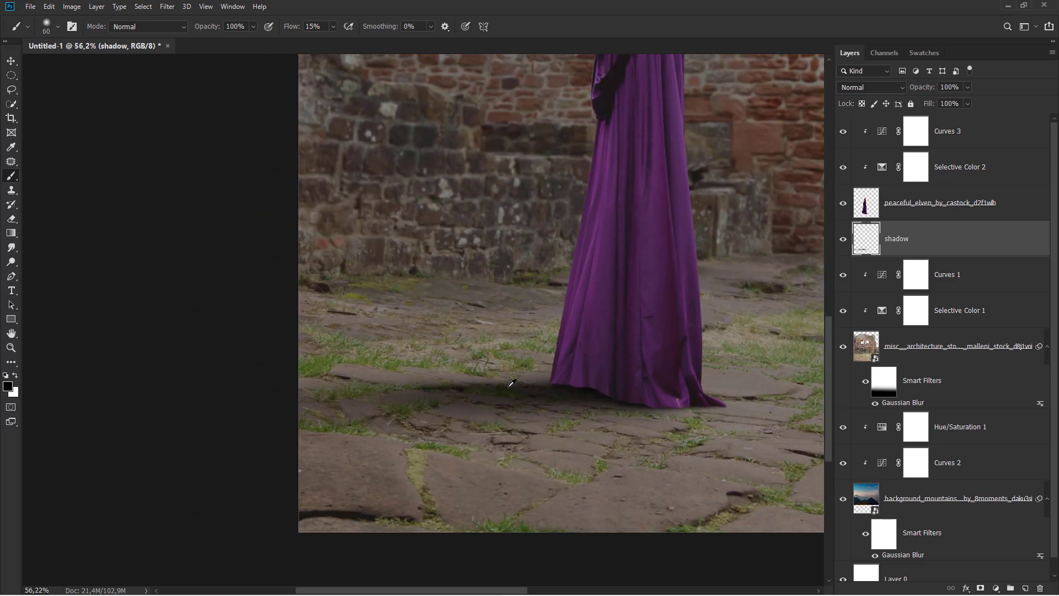
{"action": "scroll", "coordinate": [511, 382], "scroll_direction": "down", "scroll_amount": 2}
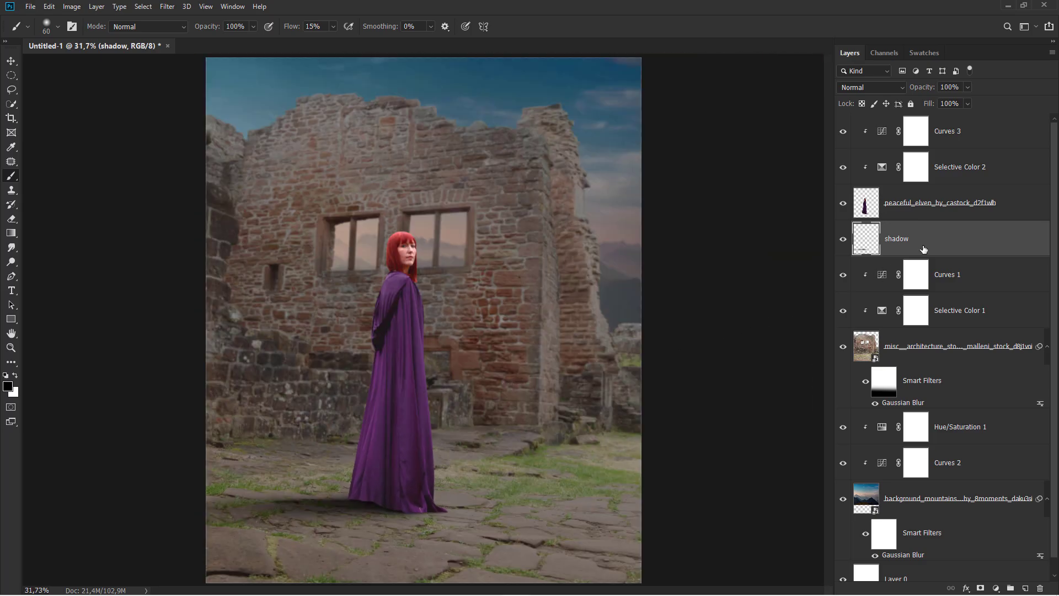
Step: Select the woman's layer and set the Smudge Tool to a 15 px scattered Retouch brush
{"action": "left_click", "coordinate": [910, 208]}
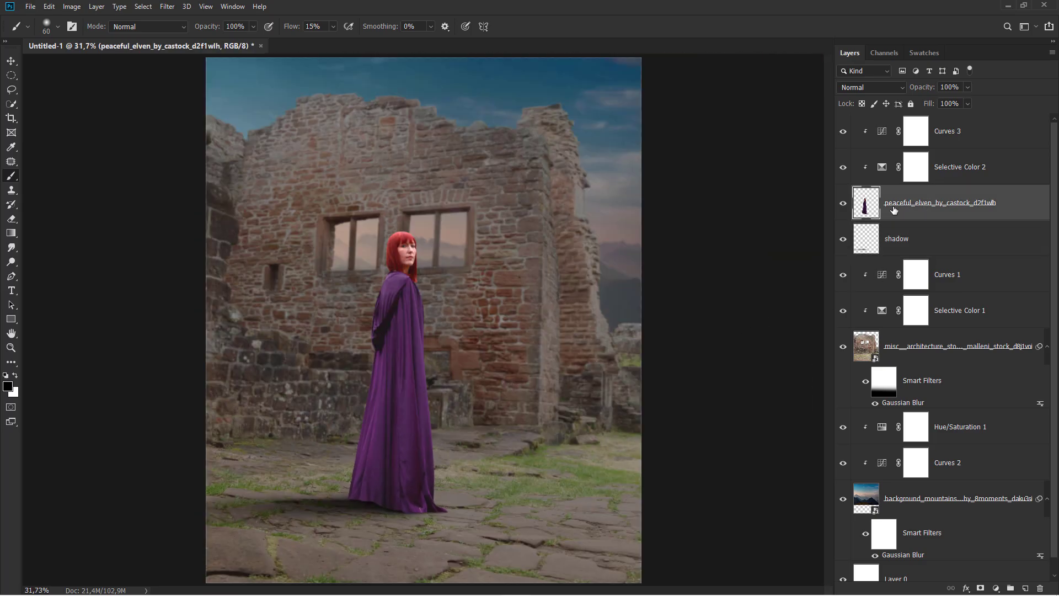
{"action": "right_click", "coordinate": [11, 247]}
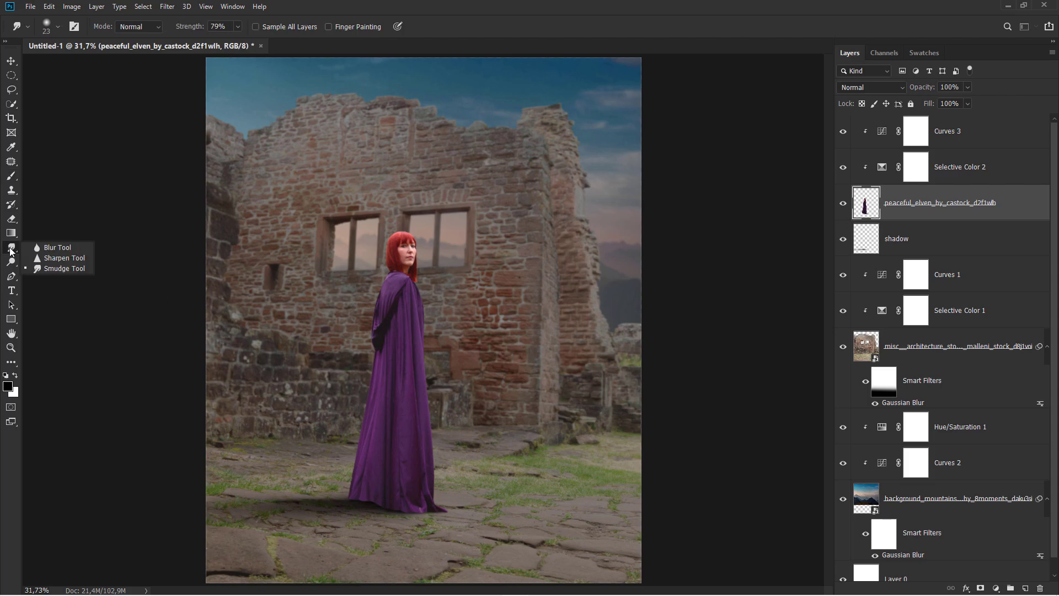
{"action": "left_click", "coordinate": [55, 270]}
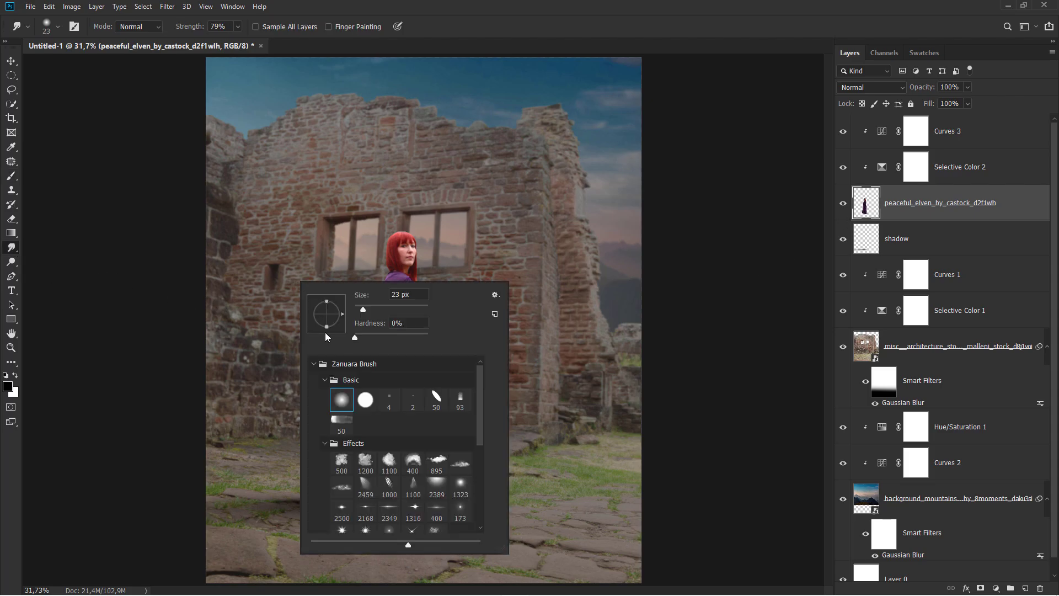
{"action": "left_click", "coordinate": [325, 444]}
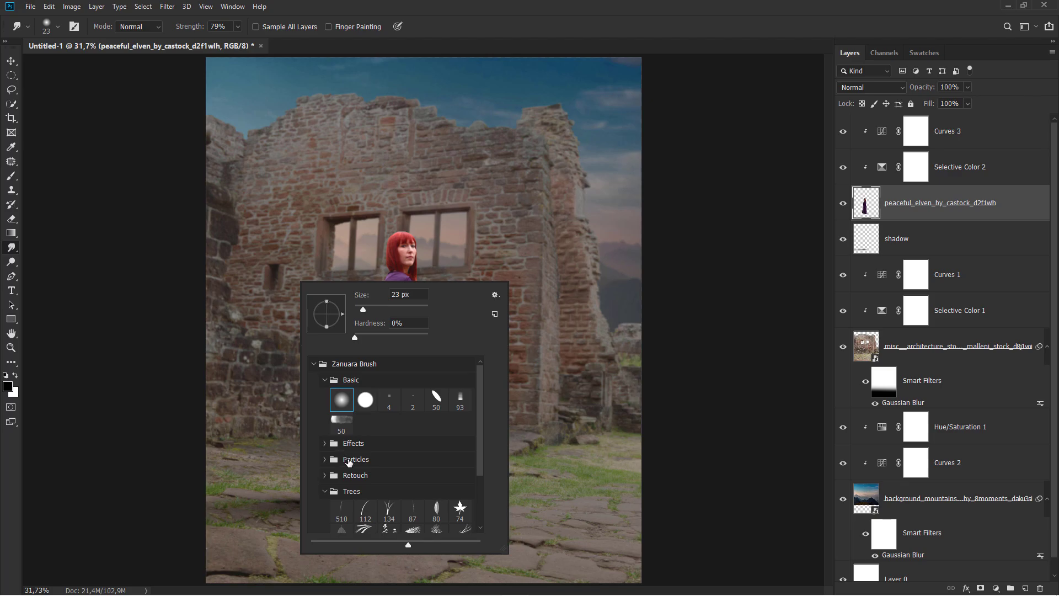
{"action": "left_click", "coordinate": [348, 461]}
{"action": "left_click", "coordinate": [348, 476]}
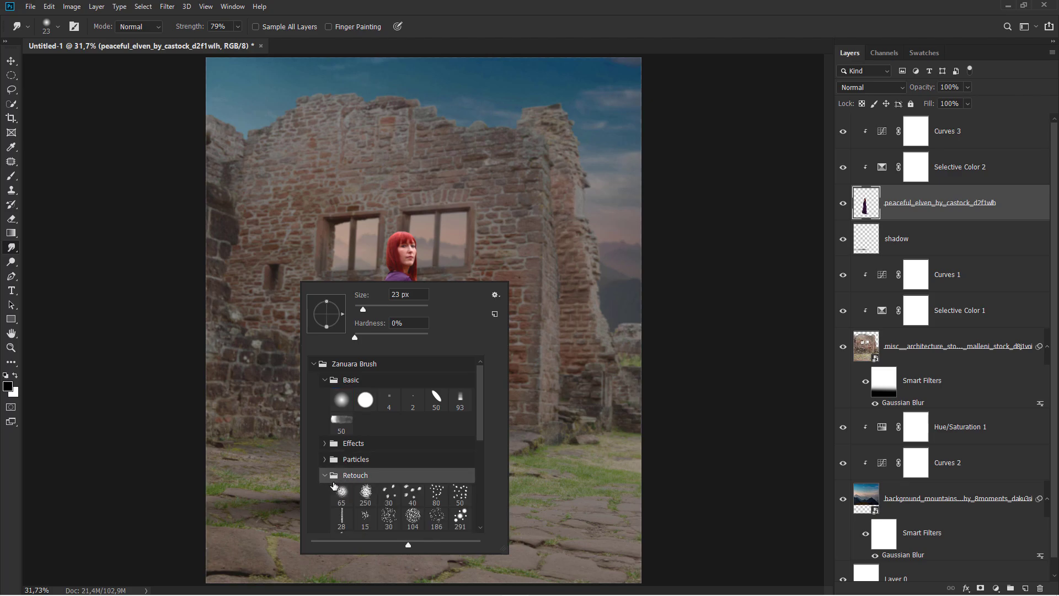
{"action": "left_click", "coordinate": [406, 498]}
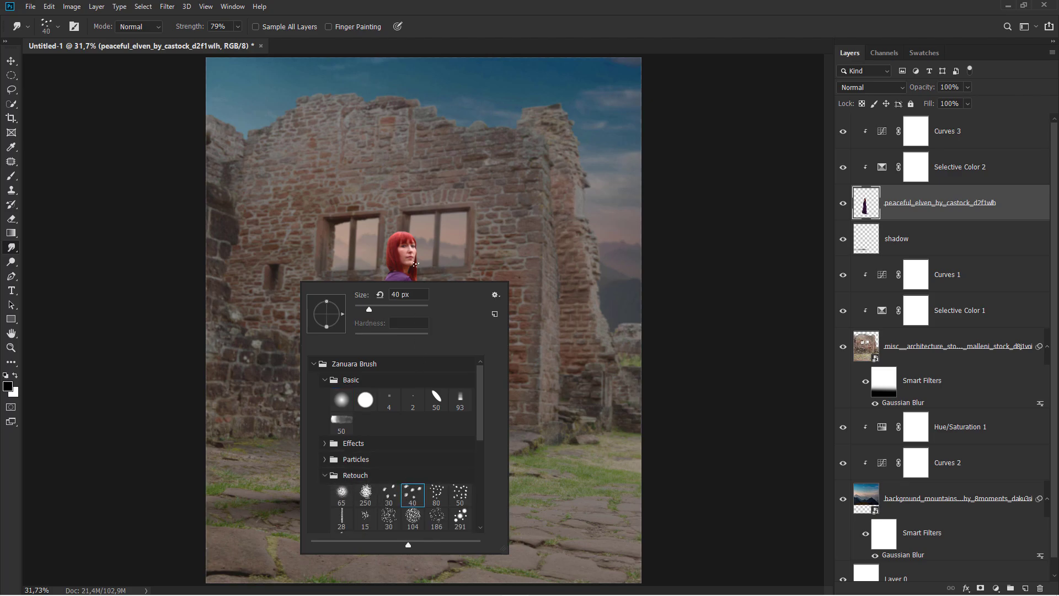
{"action": "scroll", "coordinate": [415, 265], "scroll_direction": "up", "scroll_amount": 3}
{"action": "scroll", "coordinate": [416, 265], "scroll_direction": "up", "scroll_amount": 3}
{"action": "scroll", "coordinate": [402, 243], "scroll_direction": "up", "scroll_amount": 3}
{"action": "scroll", "coordinate": [393, 226], "scroll_direction": "up", "scroll_amount": 3}
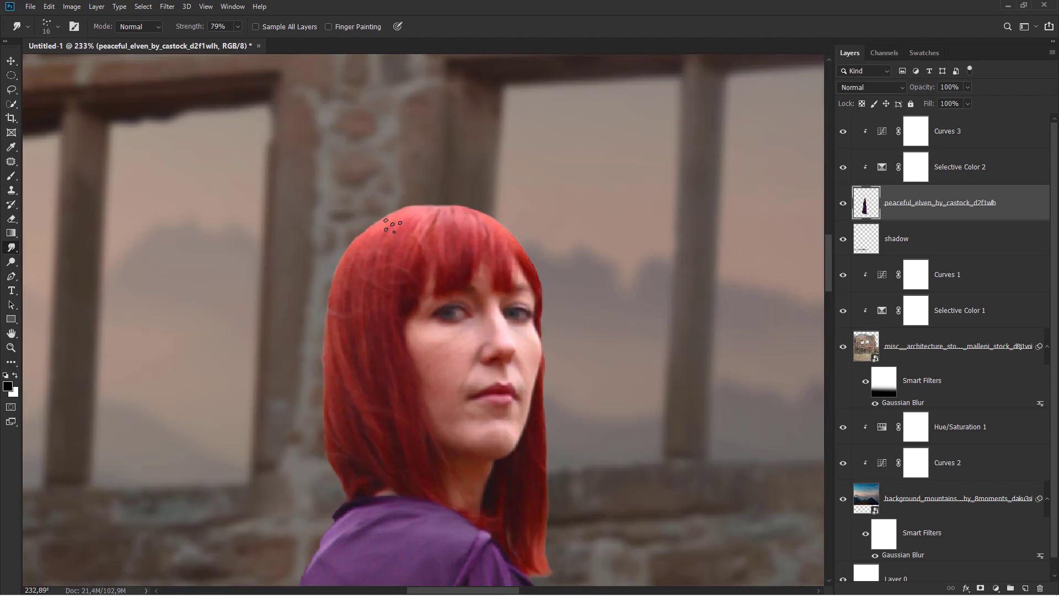
{"action": "scroll", "coordinate": [392, 227], "scroll_direction": "up", "scroll_amount": 2}
{"action": "scroll", "coordinate": [414, 218], "scroll_direction": "up", "scroll_amount": 1}
{"action": "scroll", "coordinate": [402, 213], "scroll_direction": "up", "scroll_amount": 1}
{"action": "scroll", "coordinate": [397, 204], "scroll_direction": "up", "scroll_amount": 1}
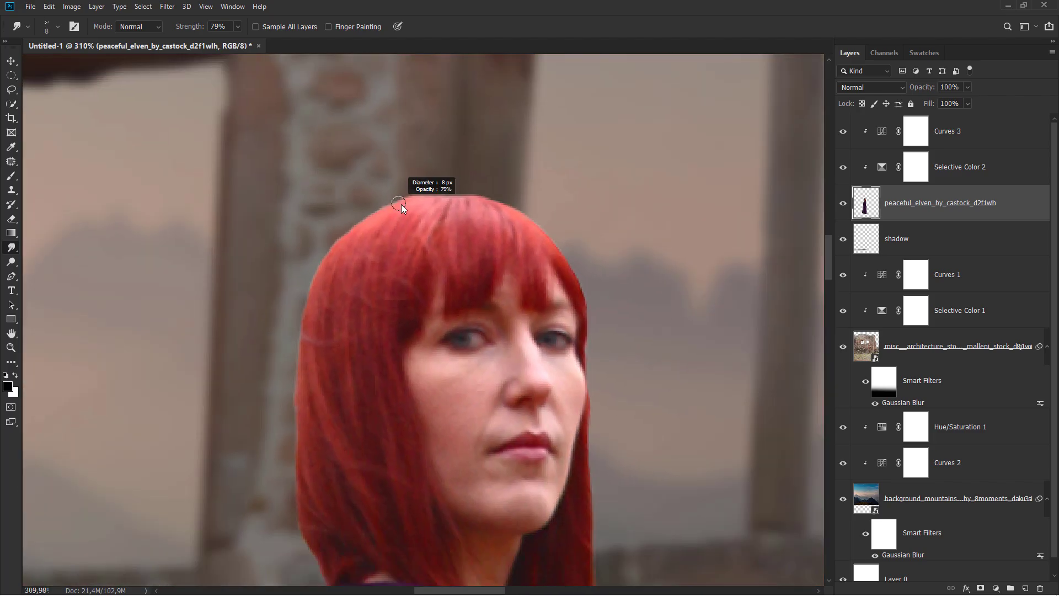
{"action": "key", "text": "period"}
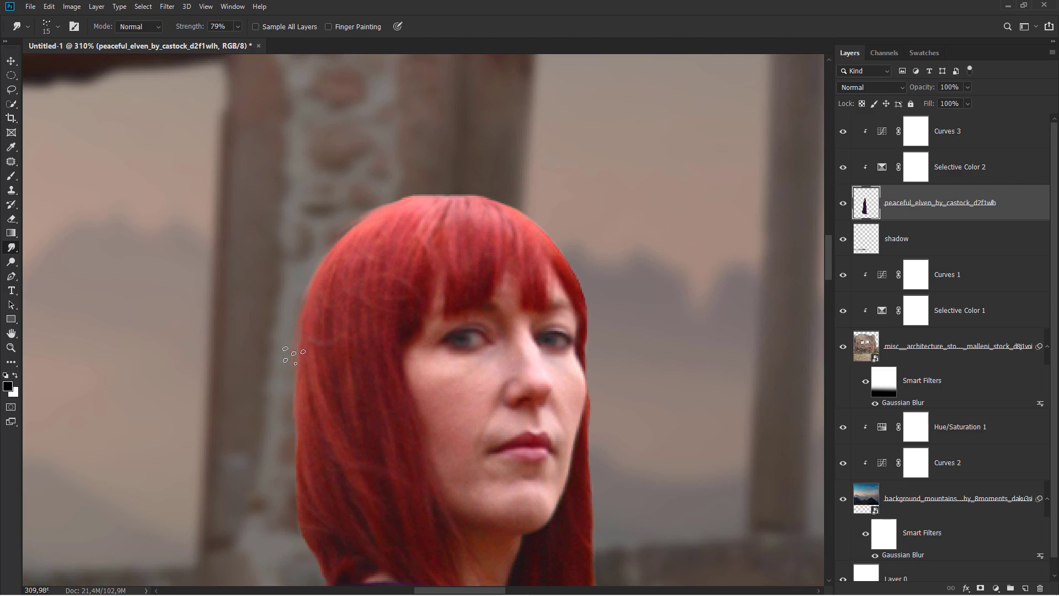
Step: Smudge the outer edge of the red hair into the blurred background
{"action": "left_click_drag", "start_coordinate": [293, 355], "coordinate": [362, 265]}
{"action": "scroll", "coordinate": [385, 230], "scroll_direction": "up", "scroll_amount": 1}
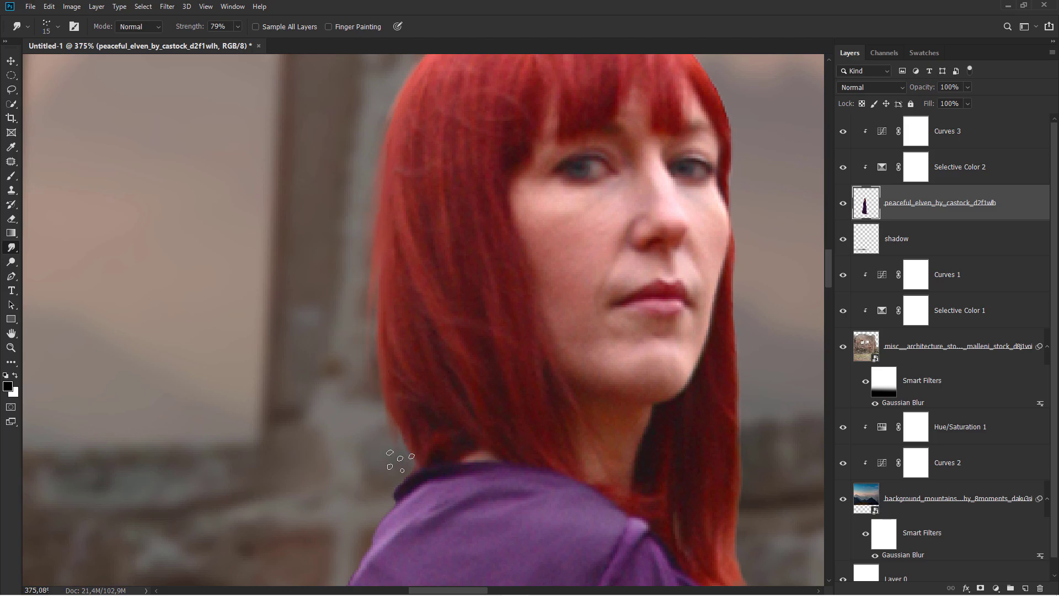
{"action": "scroll", "coordinate": [463, 424], "scroll_direction": "down", "scroll_amount": 1}
{"action": "scroll", "coordinate": [525, 390], "scroll_direction": "right", "scroll_amount": 2}
{"action": "scroll", "coordinate": [367, 144], "scroll_direction": "up", "scroll_amount": 2}
Step: With a smaller brush, smudge more hair strands, then fit the whole image in view
{"action": "key", "text": "bracketleft"}
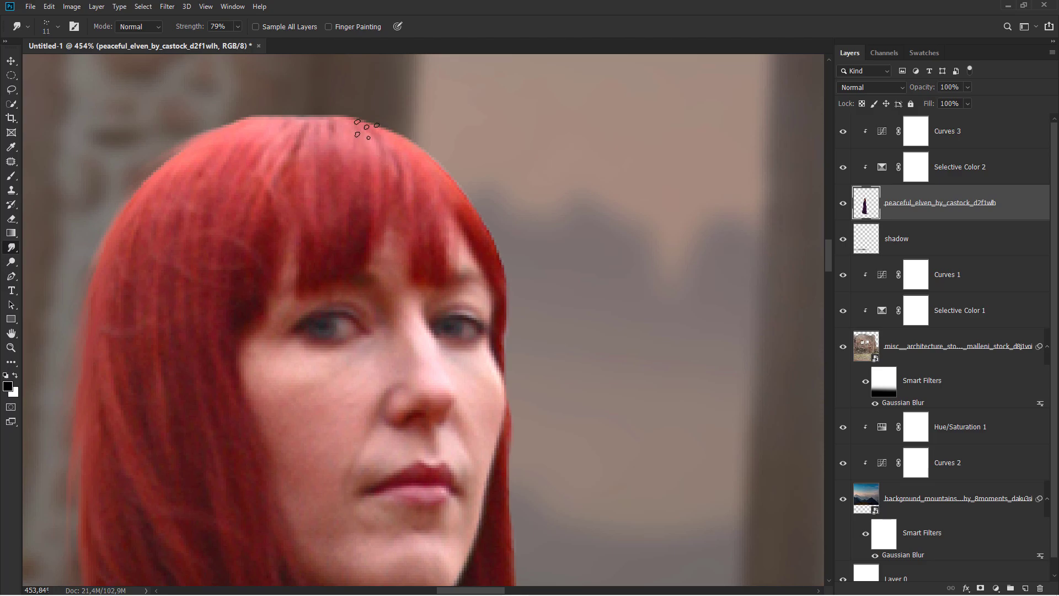
{"action": "key", "text": "bracketleft"}
{"action": "key", "text": "bracketleft"}
{"action": "left_click_drag", "start_coordinate": [517, 411], "coordinate": [407, 245]}
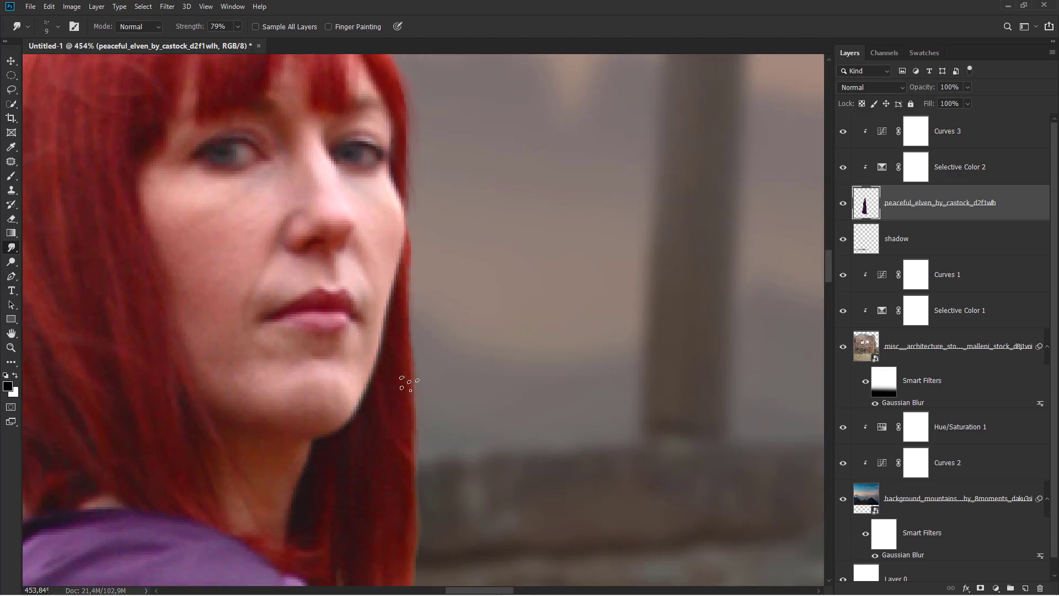
{"action": "left_click_drag", "start_coordinate": [408, 383], "coordinate": [391, 275]}
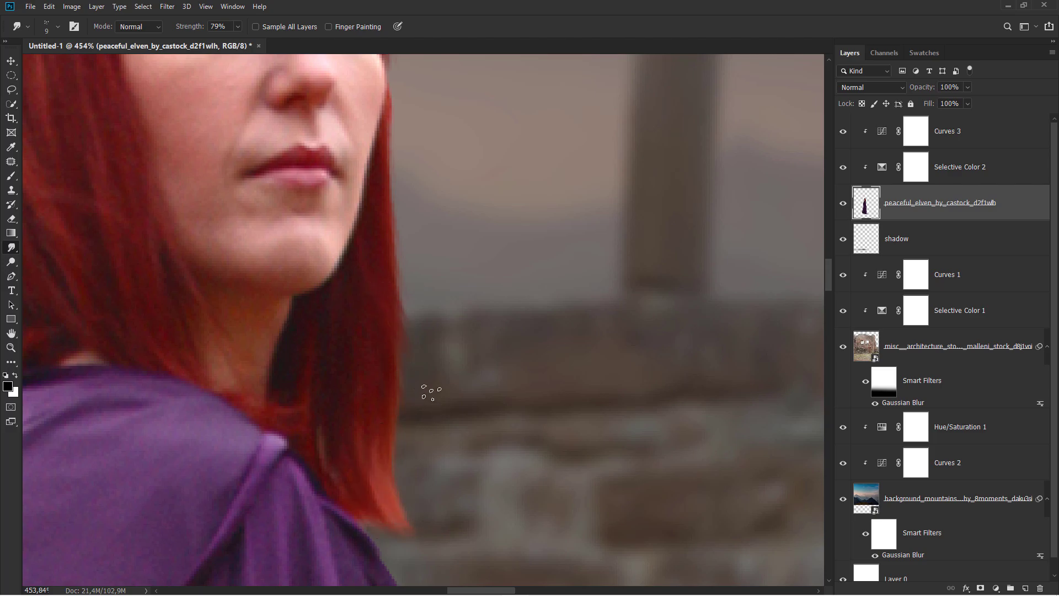
{"action": "scroll", "coordinate": [385, 287], "scroll_direction": "up", "scroll_amount": 1}
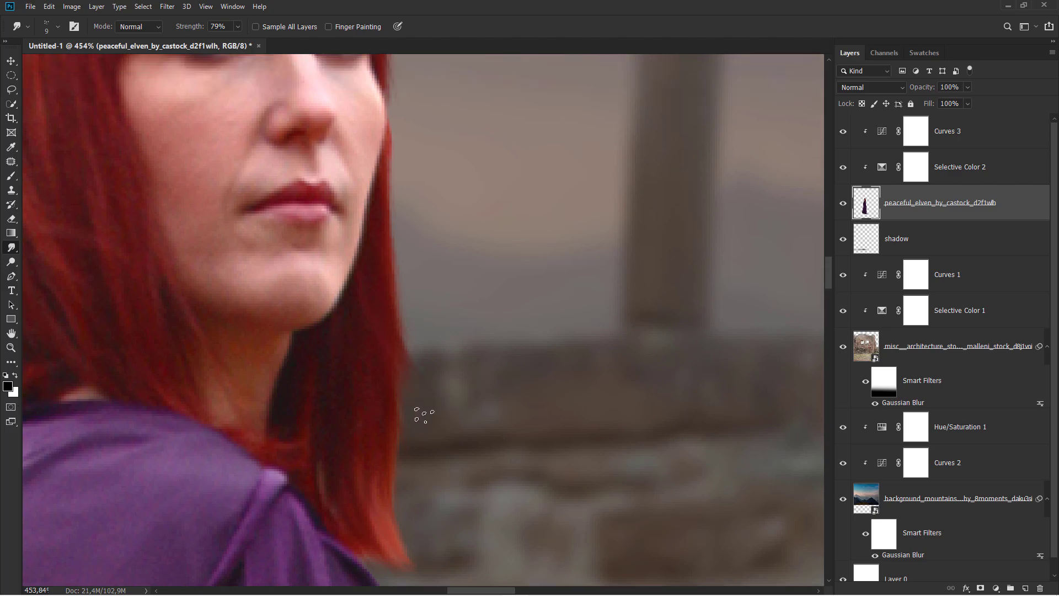
{"action": "scroll", "coordinate": [427, 386], "scroll_direction": "down", "scroll_amount": 2, "text": "alt"}
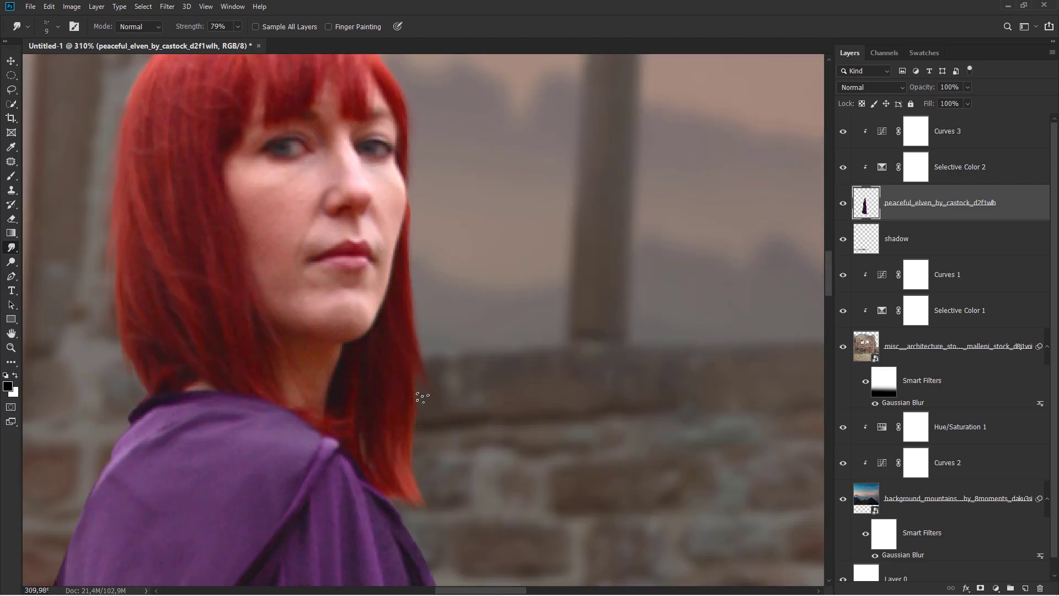
{"action": "scroll", "coordinate": [577, 432], "scroll_direction": "left", "scroll_amount": 8}
{"action": "scroll", "coordinate": [422, 208], "scroll_direction": "up", "scroll_amount": 2}
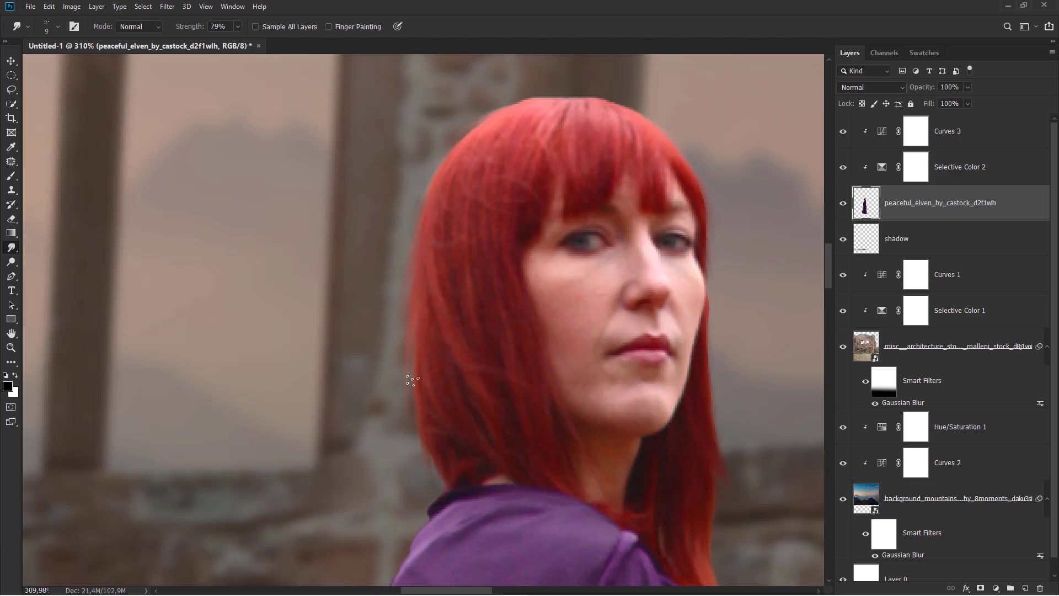
{"action": "scroll", "coordinate": [428, 401], "scroll_direction": "up", "scroll_amount": 2}
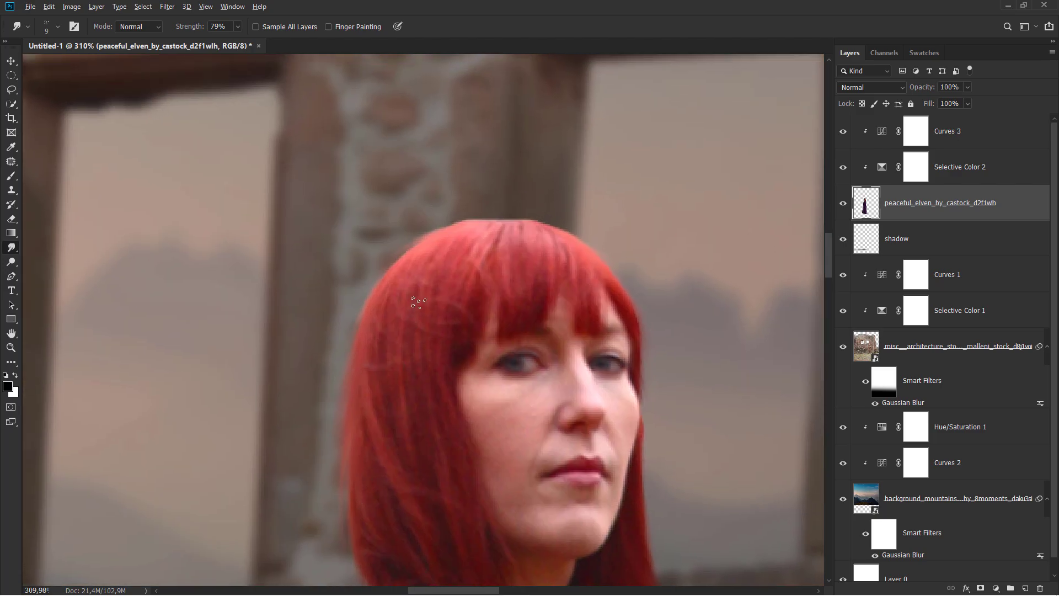
{"action": "scroll", "coordinate": [413, 226], "scroll_direction": "up", "scroll_amount": 1, "text": "alt"}
{"action": "scroll", "coordinate": [508, 281], "scroll_direction": "down", "scroll_amount": 1, "text": "alt"}
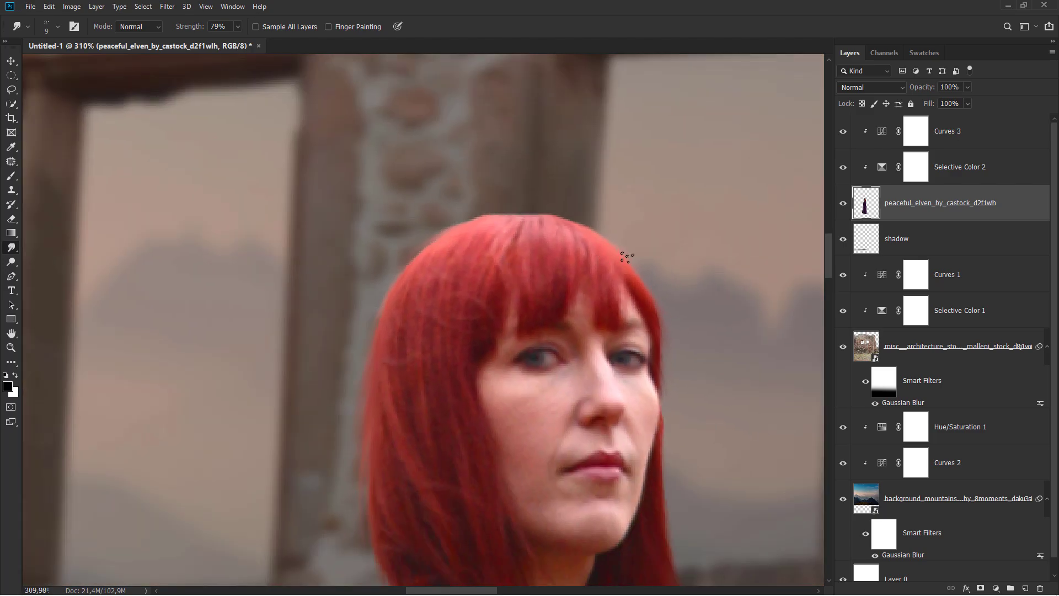
{"action": "key", "text": "ctrl+0"}
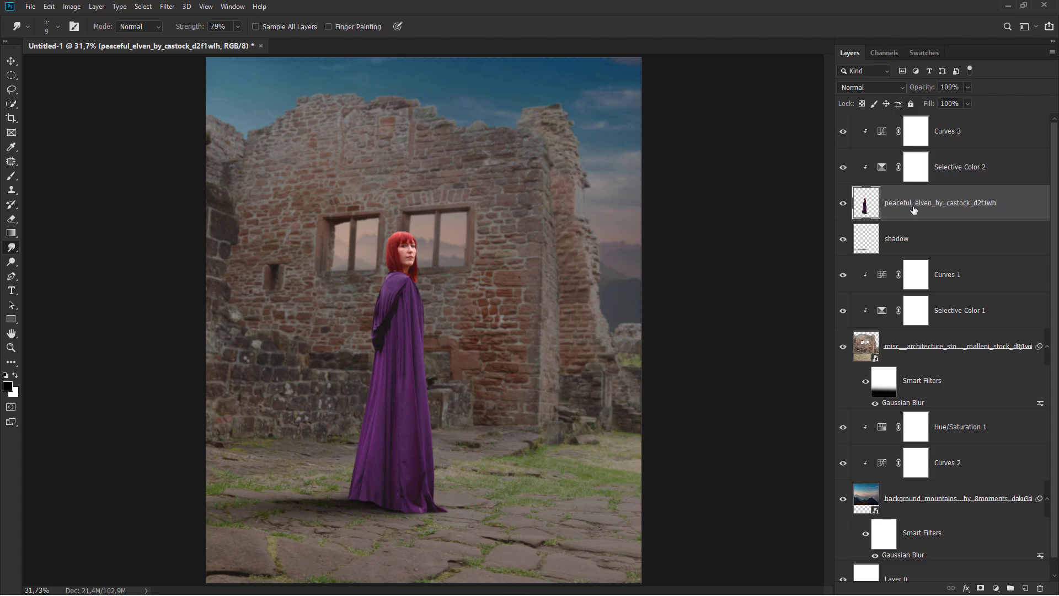
Step: Add a Levels layer above Curves 3, clipped to the woman, output white 138, mask inverted
{"action": "key", "text": "v"}
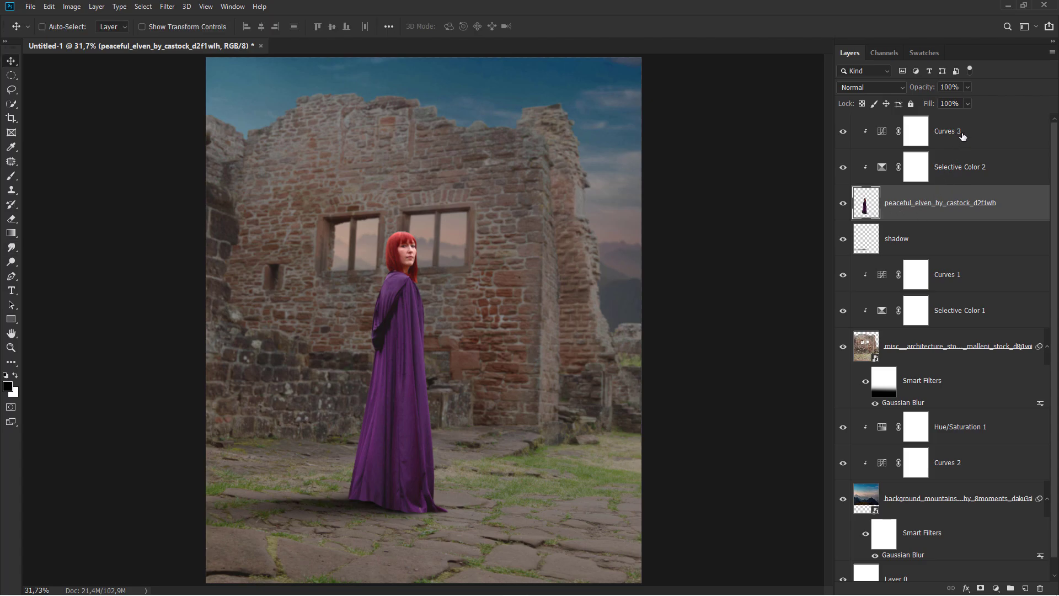
{"action": "left_click", "coordinate": [962, 136]}
{"action": "left_click", "coordinate": [996, 588]}
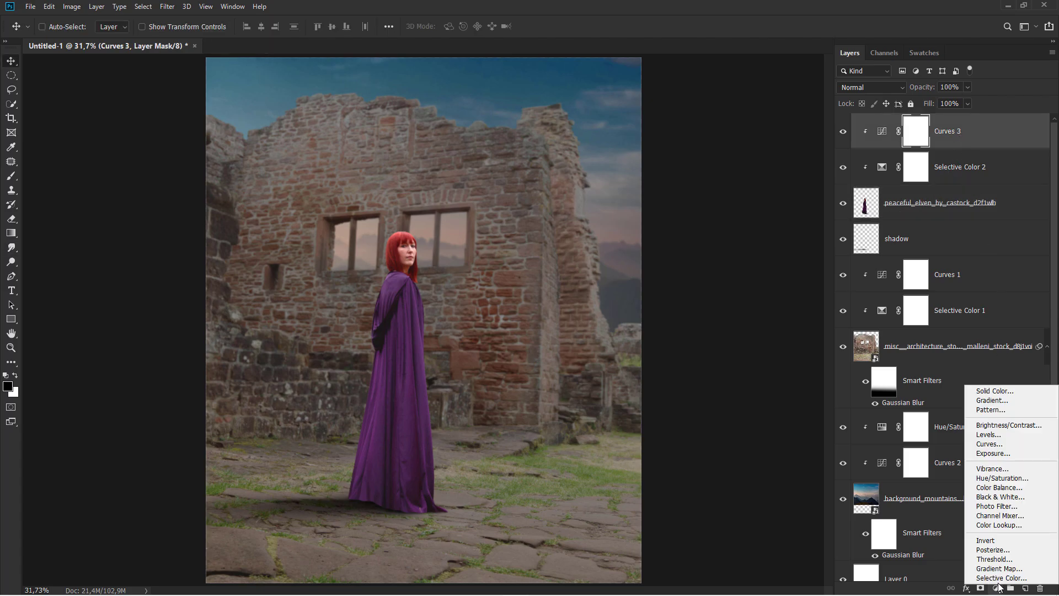
{"action": "left_click", "coordinate": [990, 435]}
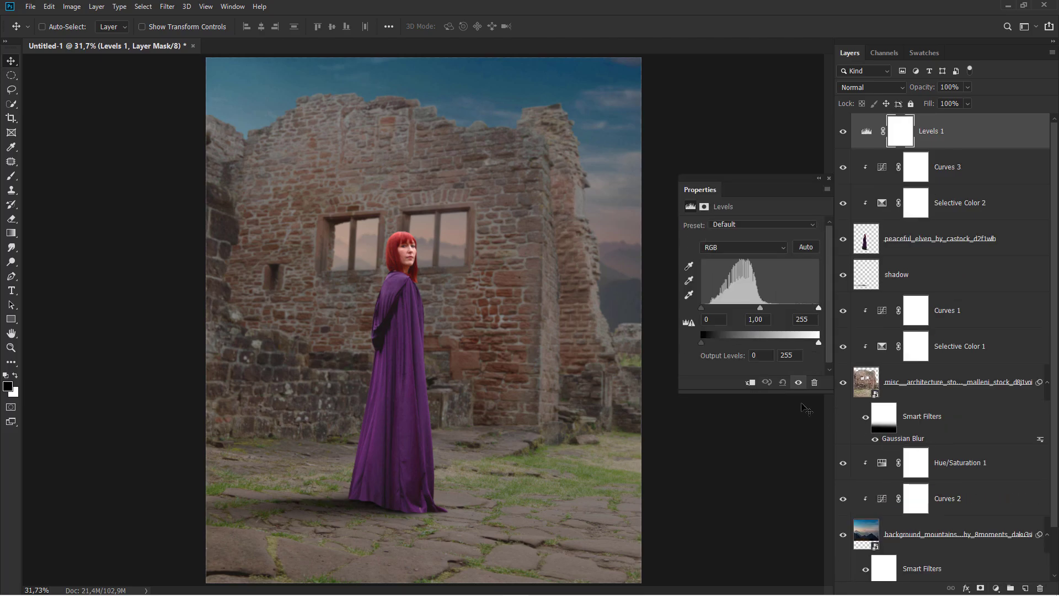
{"action": "left_click", "coordinate": [750, 382]}
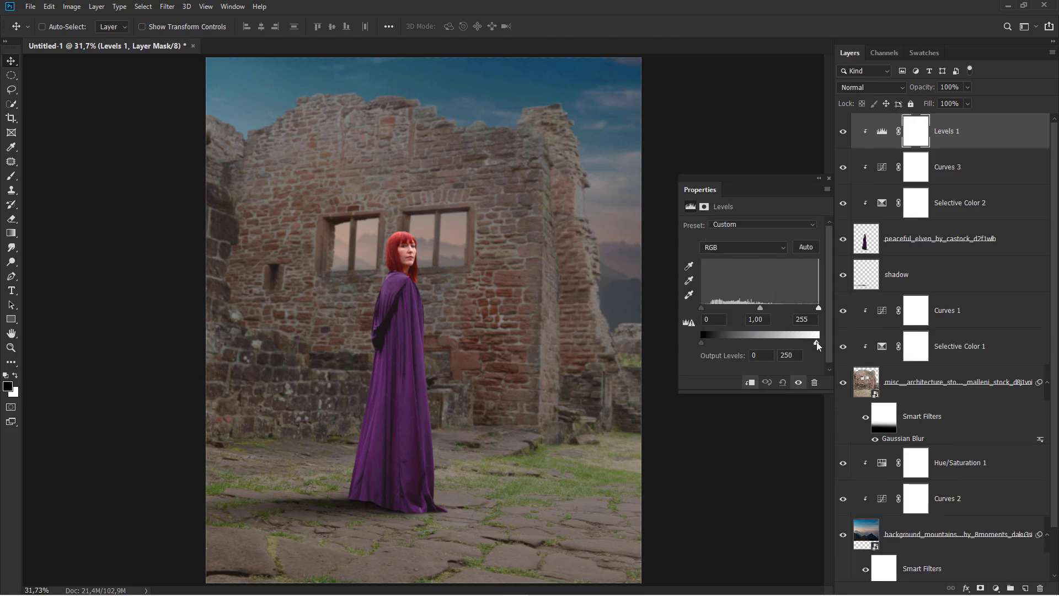
{"action": "left_click_drag", "start_coordinate": [816, 342], "coordinate": [764, 342]}
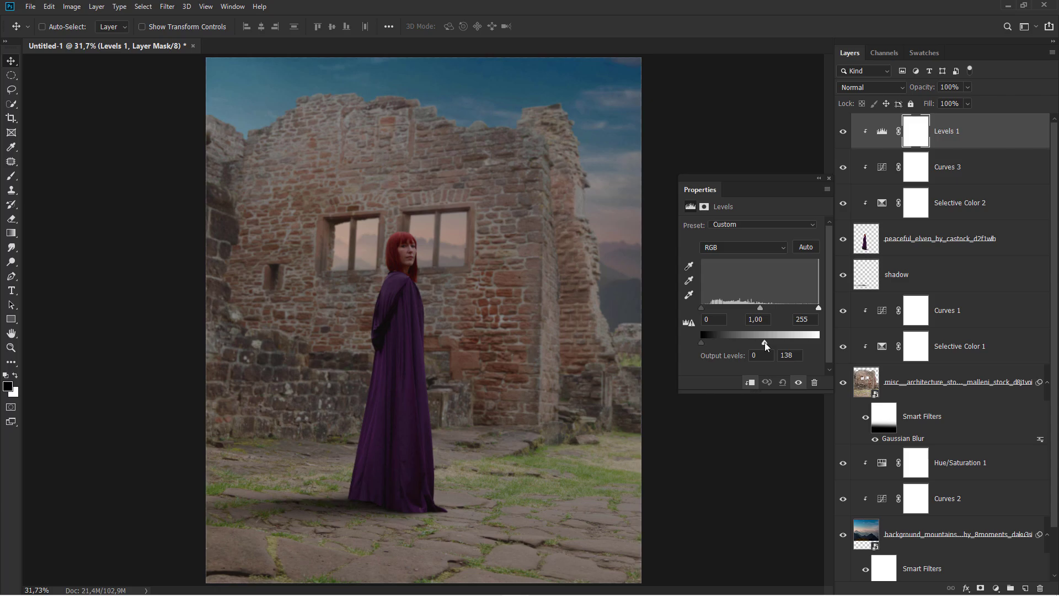
{"action": "left_click", "coordinate": [828, 178]}
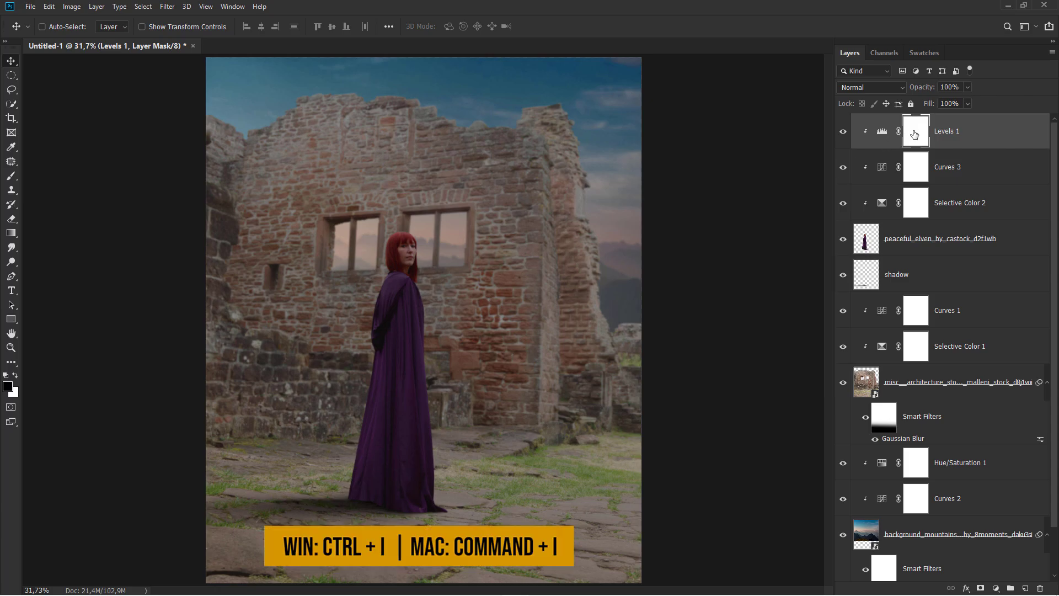
{"action": "key", "text": "ctrl+i"}
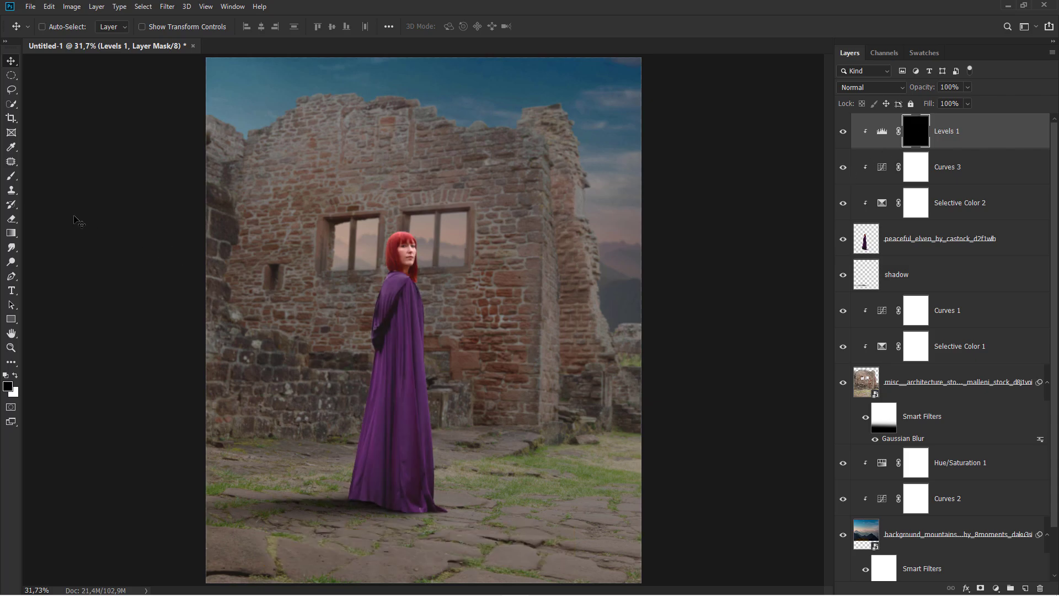
{"action": "left_click", "coordinate": [7, 179]}
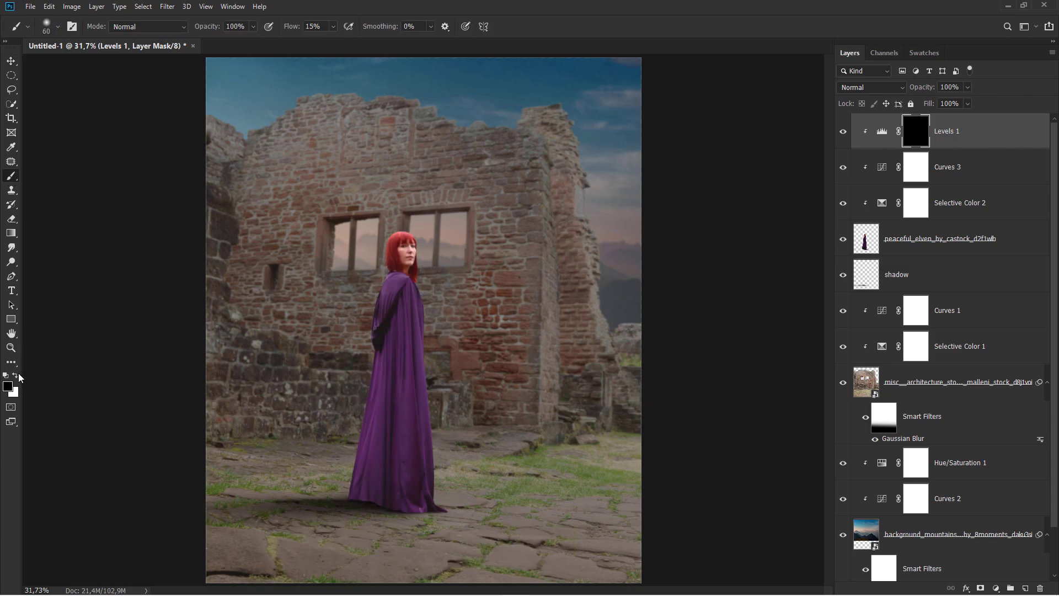
Step: Paint white on the Levels 1 mask along the cloak's left edge and lower hem
{"action": "scroll", "coordinate": [337, 484], "scroll_direction": "up", "scroll_amount": 5}
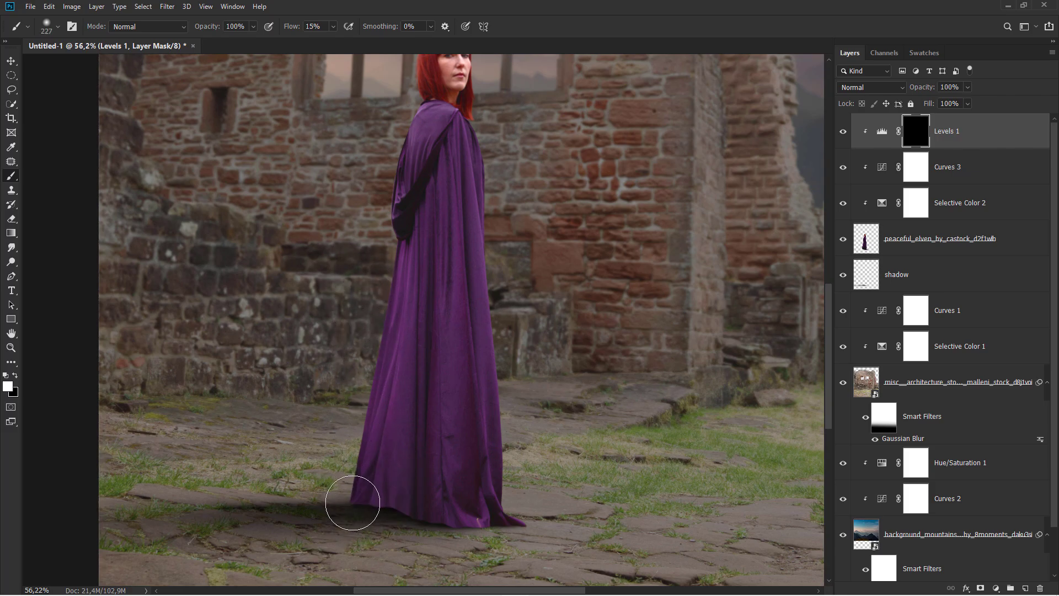
{"action": "mouse_move", "coordinate": [382, 261]}
{"action": "left_mouse_down"}
{"action": "mouse_move", "coordinate": [386, 509]}
{"action": "mouse_move", "coordinate": [372, 504]}
{"action": "left_mouse_up"}
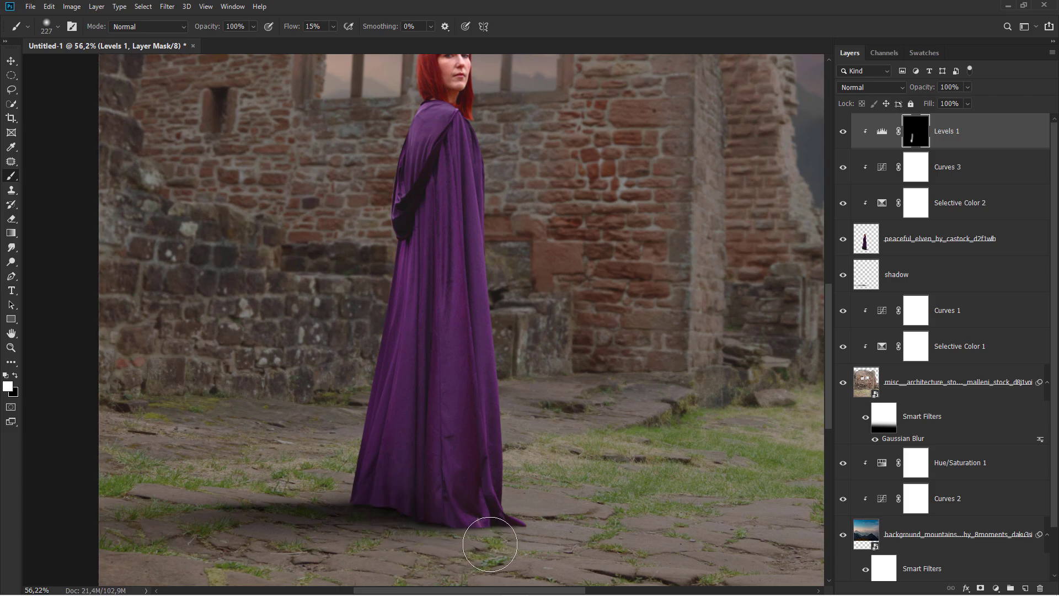
{"action": "left_click_drag", "start_coordinate": [391, 493], "coordinate": [362, 497]}
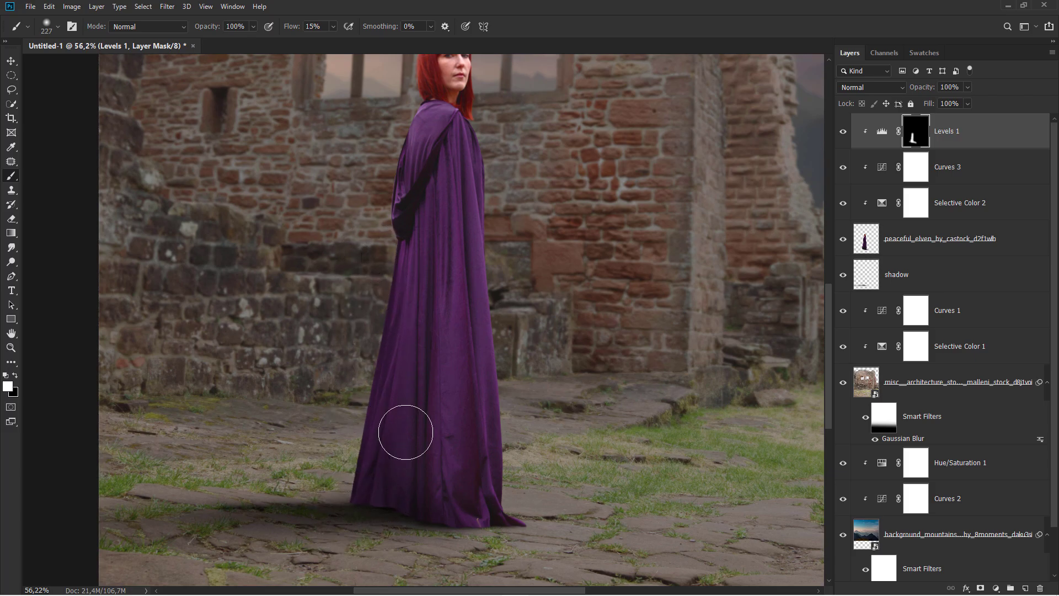
{"action": "key", "text": "ctrl+0"}
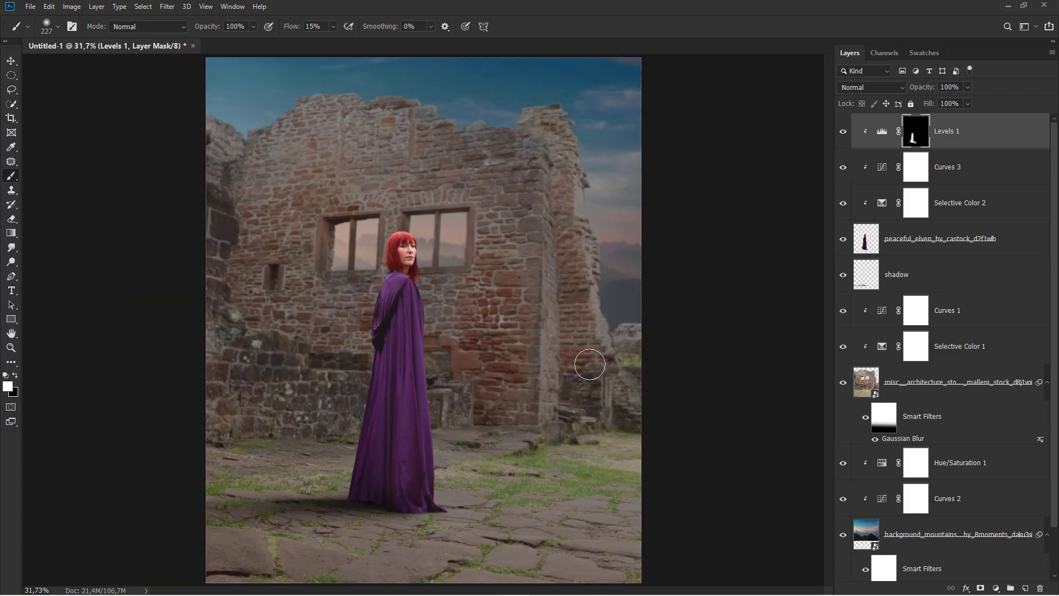
{"action": "left_click", "coordinate": [843, 131]}
Step: Add an empty Layer 1 above Curves 1 and clip it to Curves 1
{"action": "key", "text": "v"}
{"action": "left_click", "coordinate": [991, 145]}
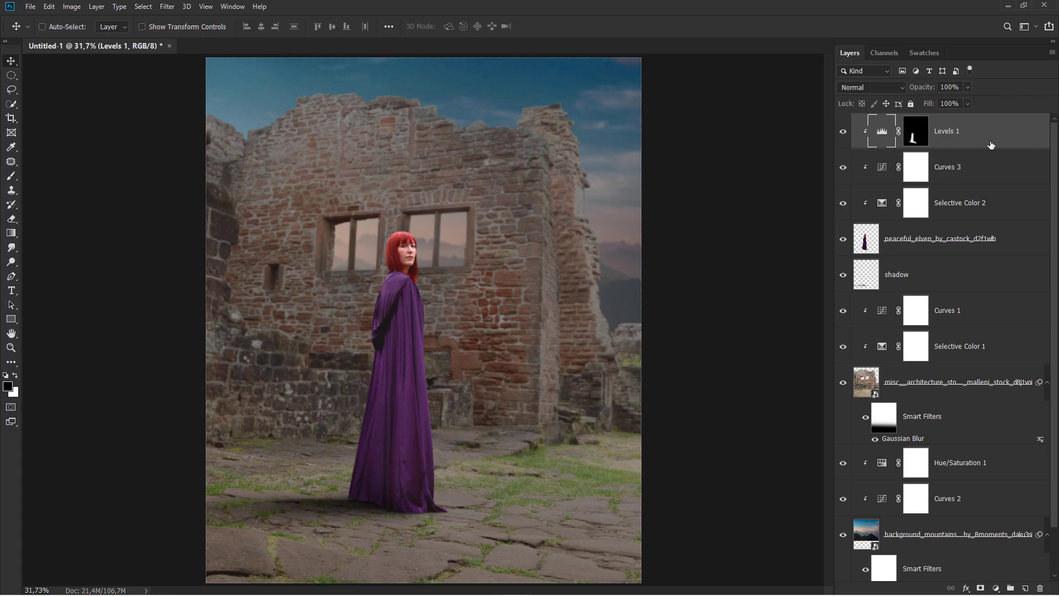
{"action": "left_click", "coordinate": [969, 312]}
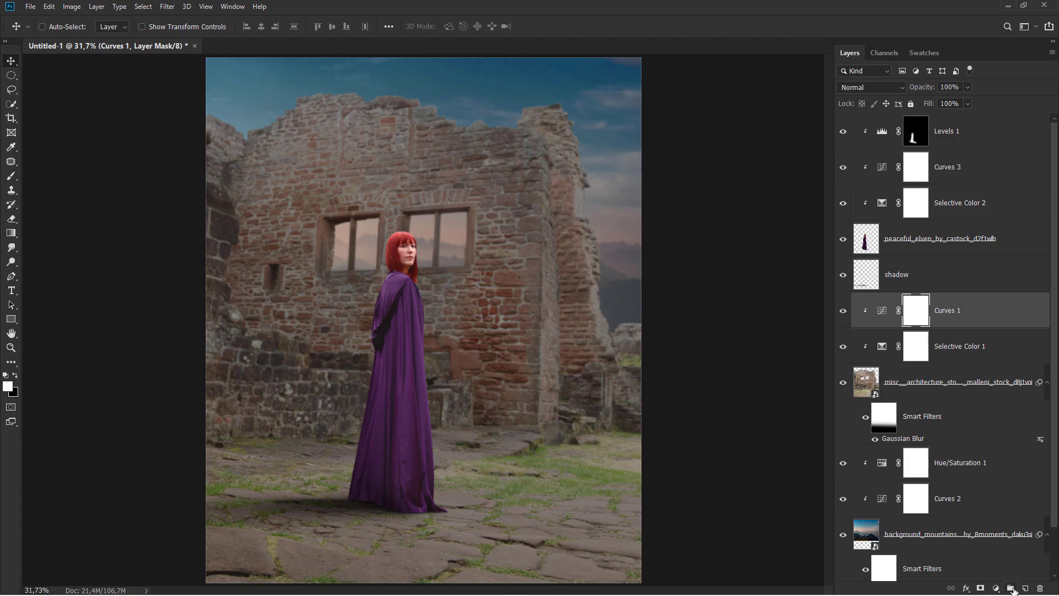
{"action": "left_click", "coordinate": [1024, 588]}
{"action": "right_click", "coordinate": [930, 320]}
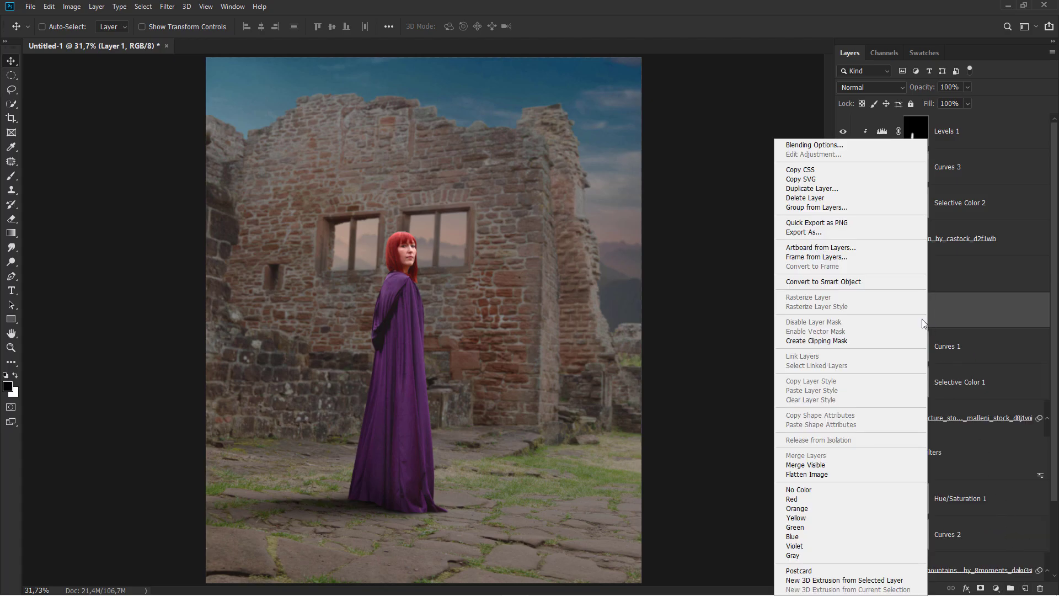
{"action": "left_click", "coordinate": [889, 340]}
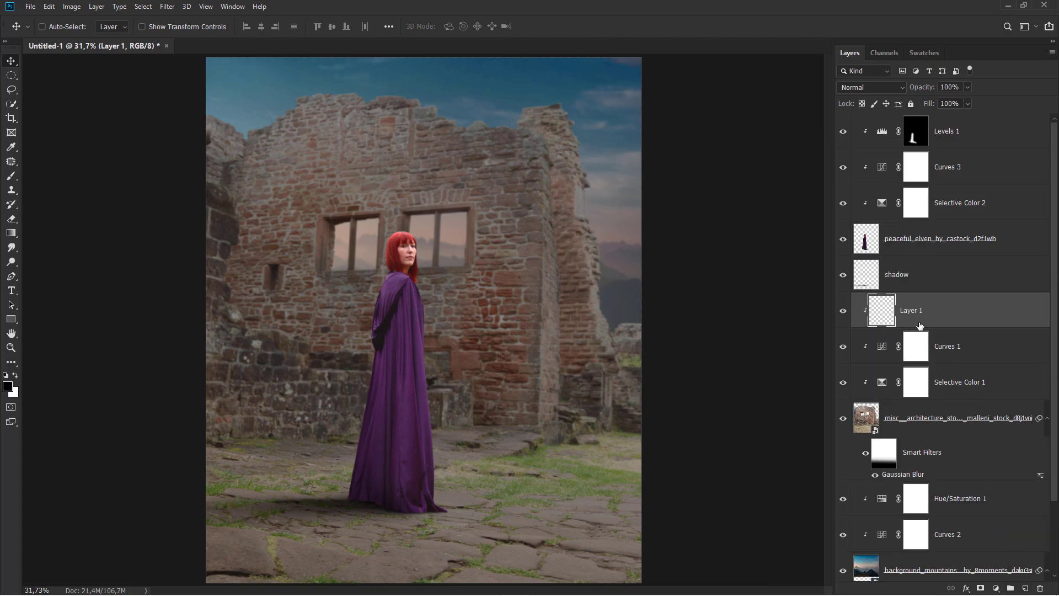
Step: Choose the 500 px cloud 1 brush from the Effects set with 8% flow
{"action": "right_click", "coordinate": [11, 176]}
{"action": "left_click", "coordinate": [44, 176]}
{"action": "right_click", "coordinate": [319, 201]}
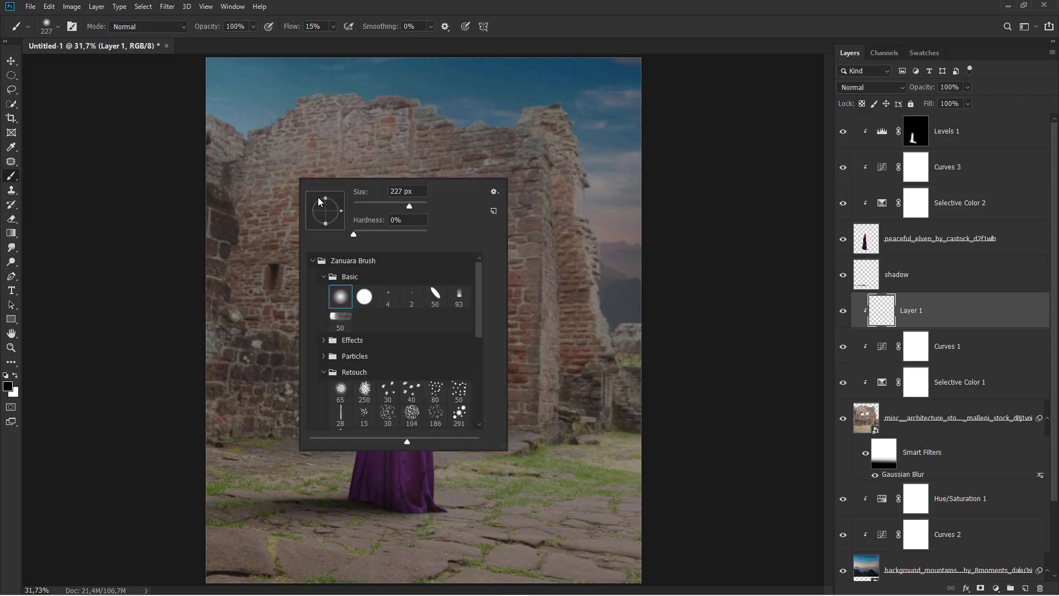
{"action": "left_click", "coordinate": [323, 340]}
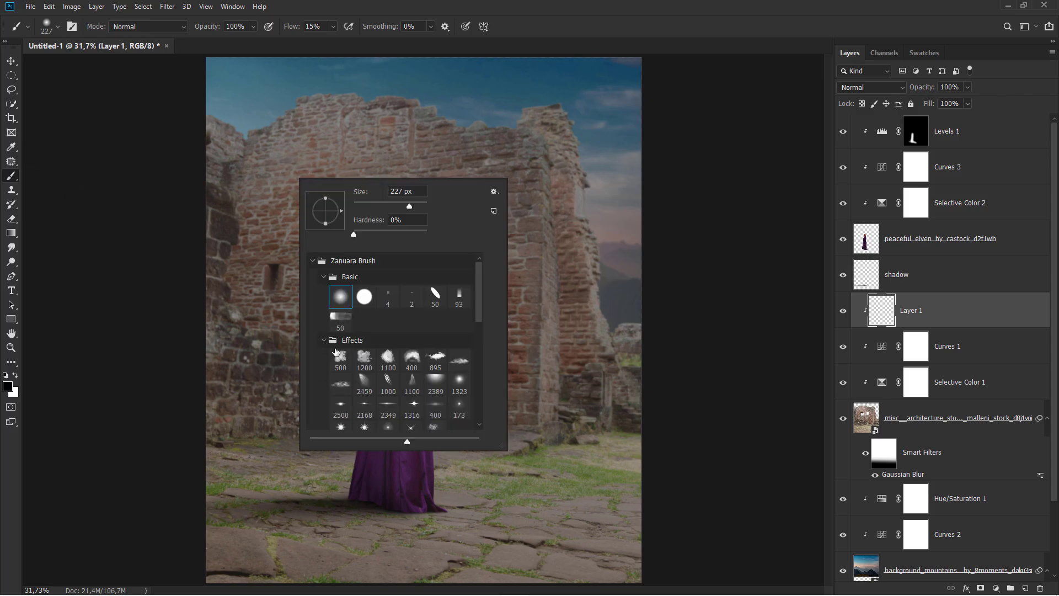
{"action": "left_click", "coordinate": [340, 357]}
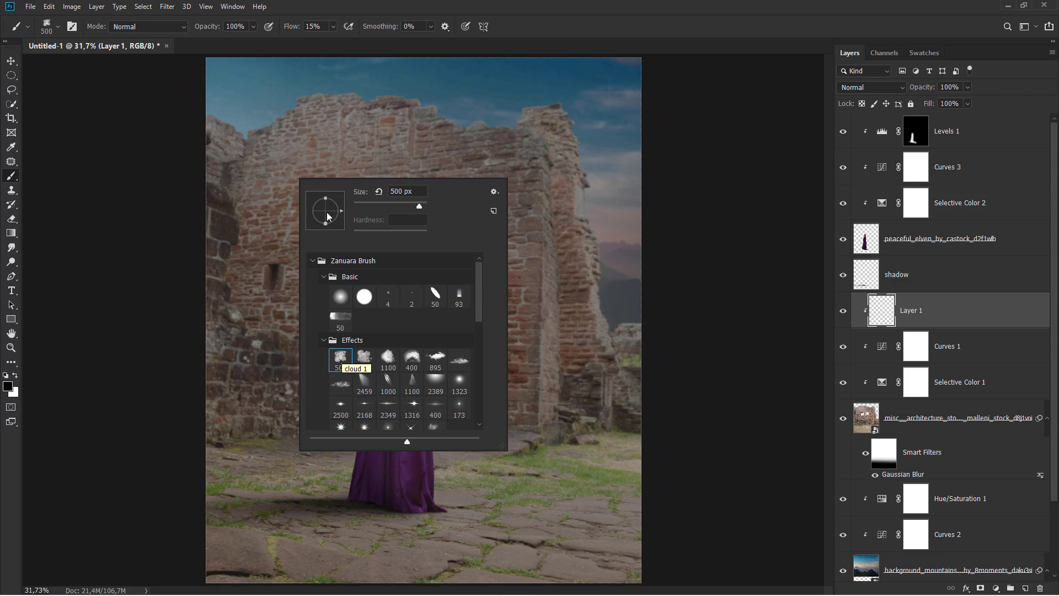
{"action": "left_click", "coordinate": [332, 26]}
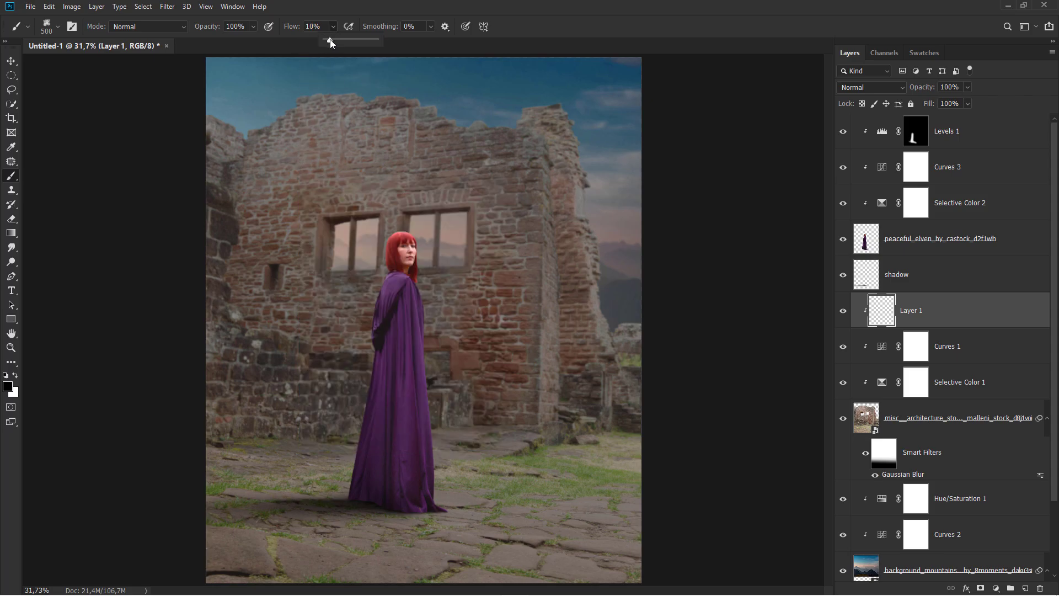
{"action": "left_click_drag", "start_coordinate": [329, 40], "coordinate": [327, 39]}
{"action": "key", "text": "bracketleft"}
{"action": "key", "text": "bracketleft"}
{"action": "key", "text": "bracketleft"}
{"action": "scroll", "coordinate": [389, 299], "scroll_direction": "down", "scroll_amount": 1}
{"action": "key", "text": "bracketright"}
{"action": "key", "text": "bracketright"}
{"action": "key", "text": "bracketright"}
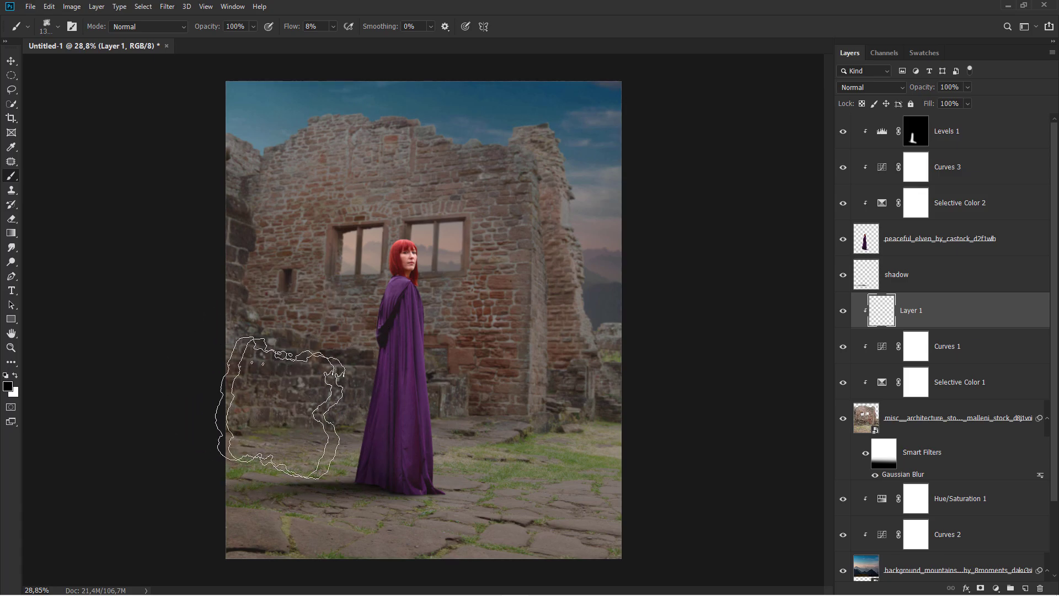
Step: Paint faint black cloud strokes over the left wall, lower-left ground and bottom edge
{"action": "left_click_drag", "start_coordinate": [226, 442], "coordinate": [215, 304]}
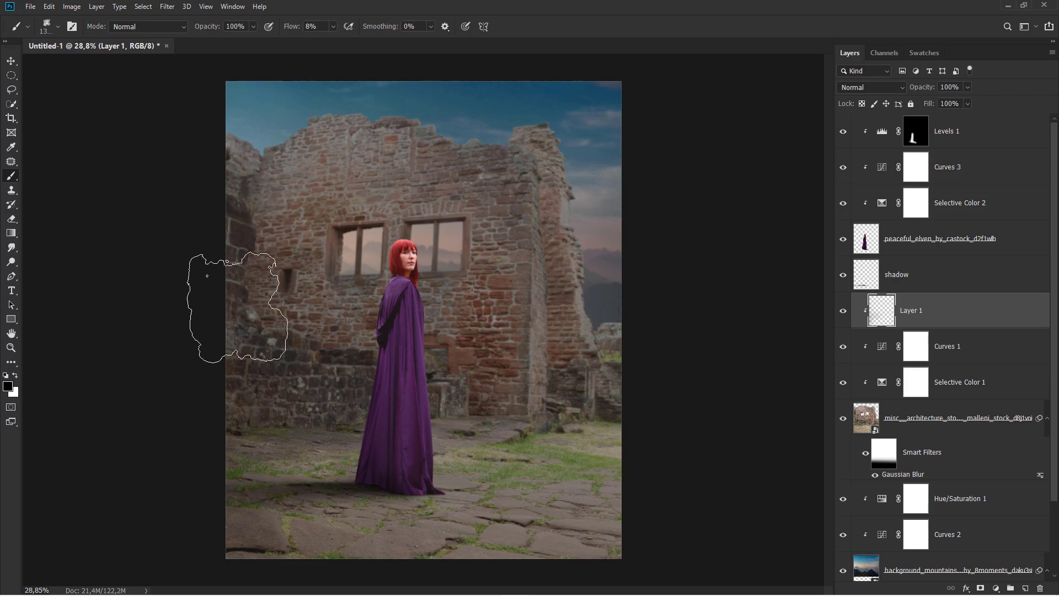
{"action": "key", "text": "bracketleft"}
{"action": "key", "text": "bracketleft"}
{"action": "key", "text": "bracketleft"}
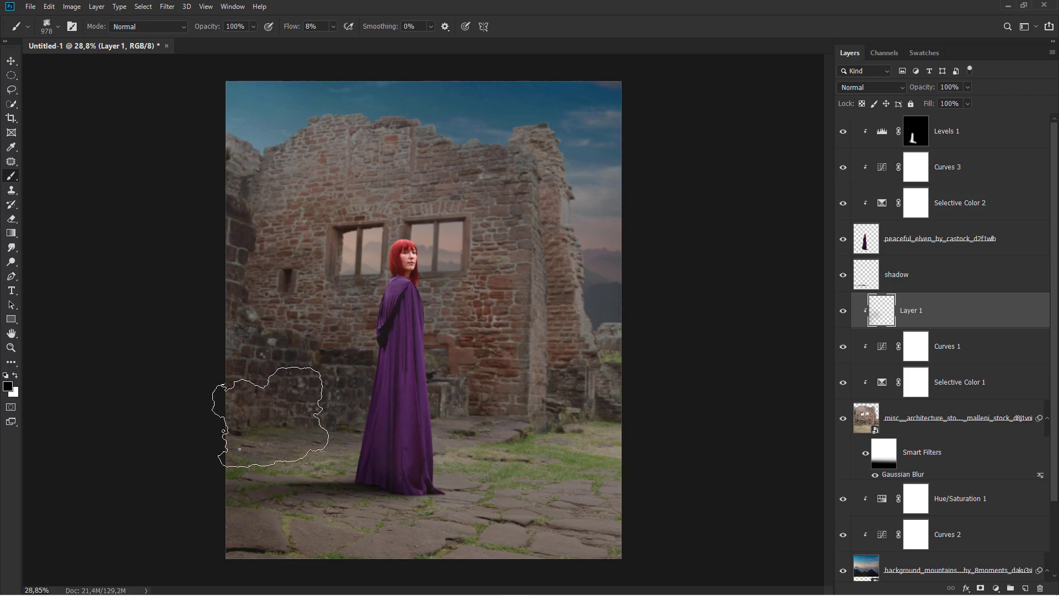
{"action": "left_click_drag", "start_coordinate": [261, 444], "coordinate": [305, 485]}
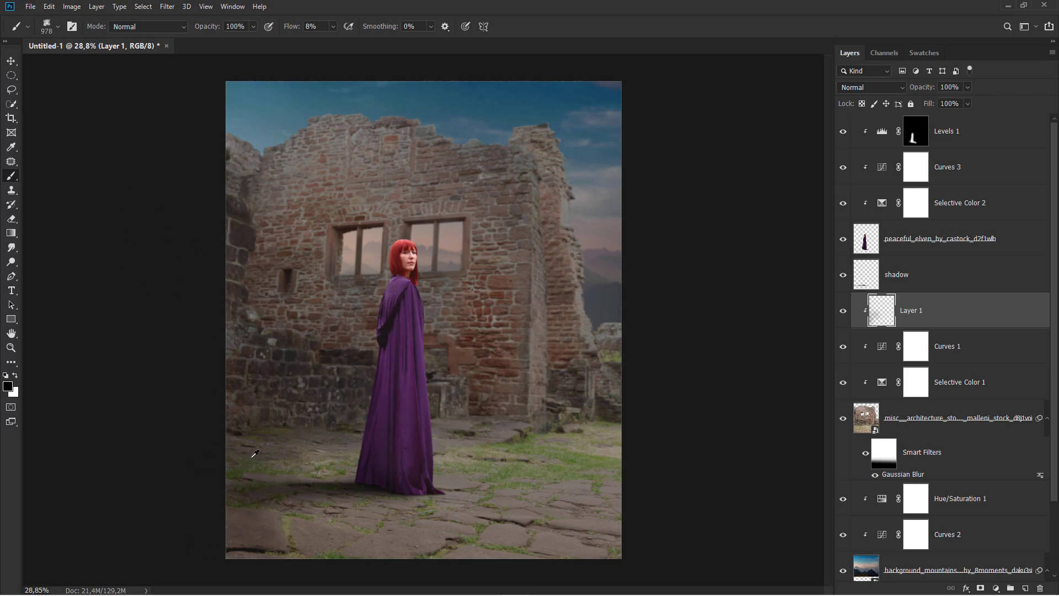
{"action": "scroll", "coordinate": [265, 496], "scroll_direction": "down", "scroll_amount": 1}
{"action": "left_click_drag", "start_coordinate": [360, 520], "coordinate": [566, 518]}
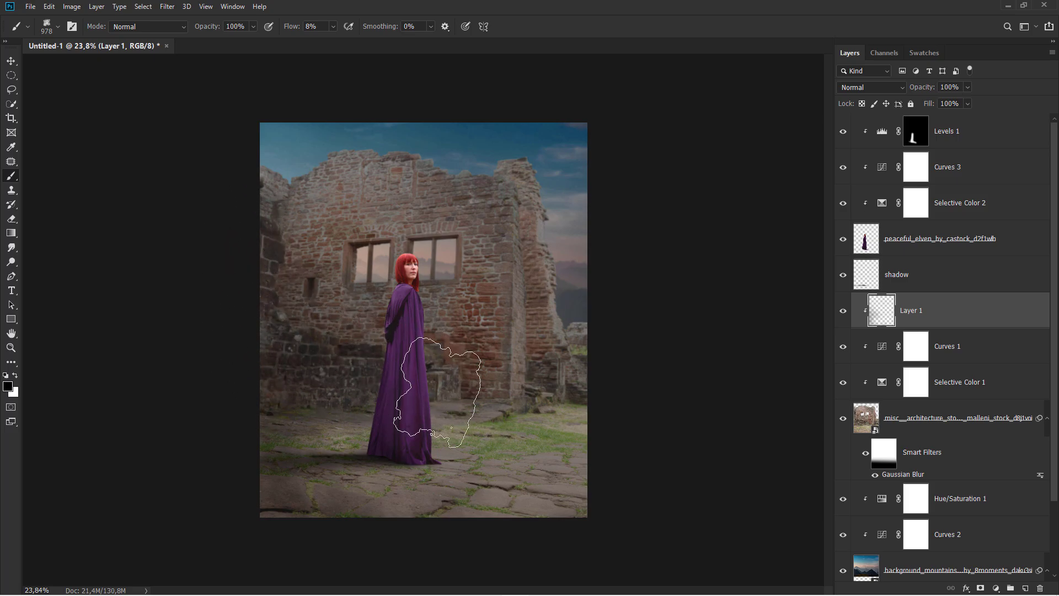
{"action": "scroll", "coordinate": [424, 320], "scroll_direction": "up", "scroll_amount": 1}
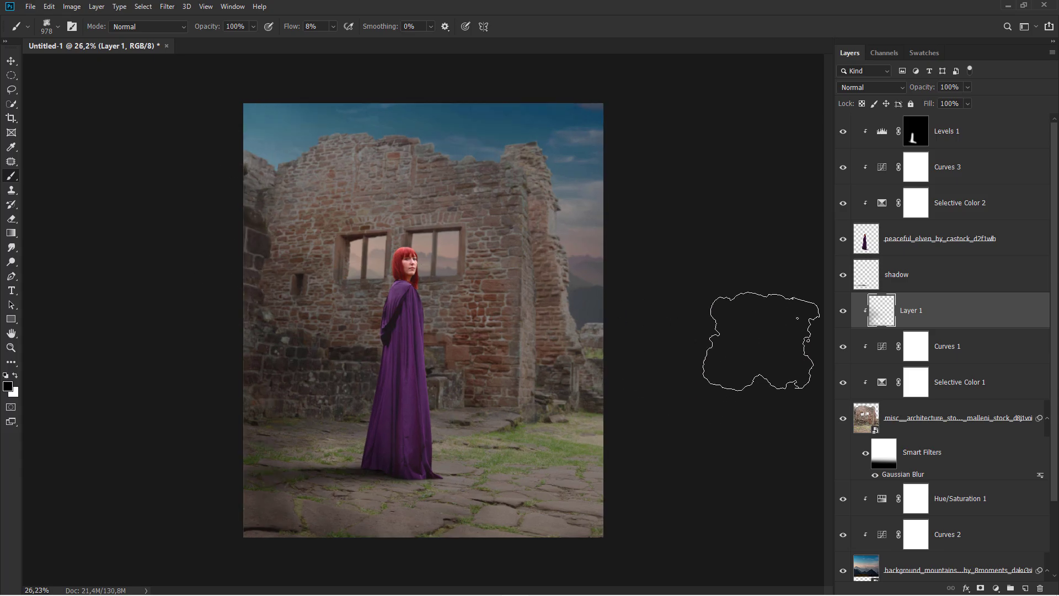
{"action": "left_click", "coordinate": [842, 312]}
{"action": "scroll", "coordinate": [612, 342], "scroll_direction": "up", "scroll_amount": 1}
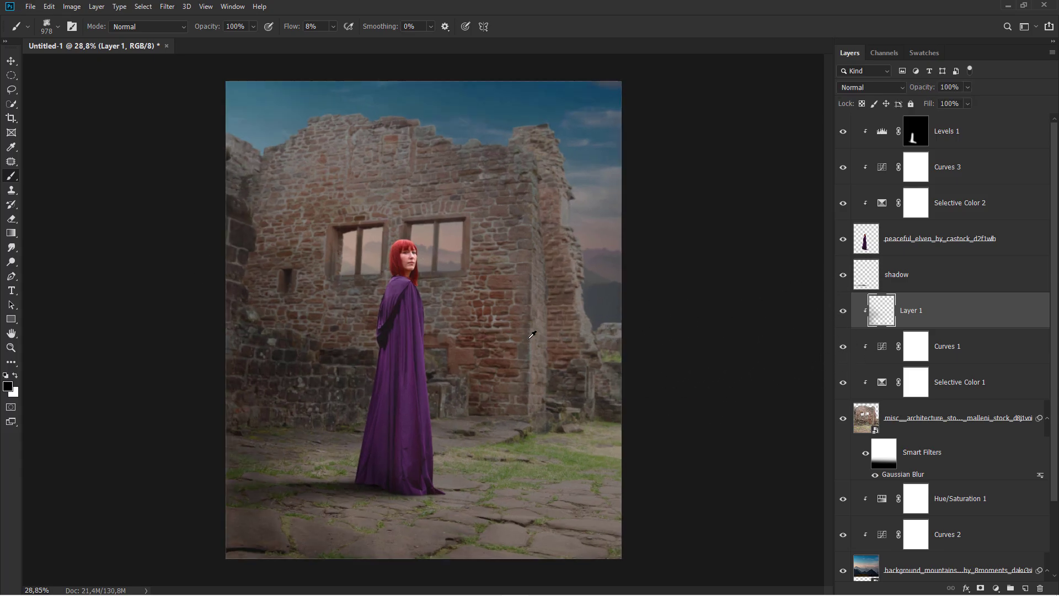
{"action": "key", "text": "v"}
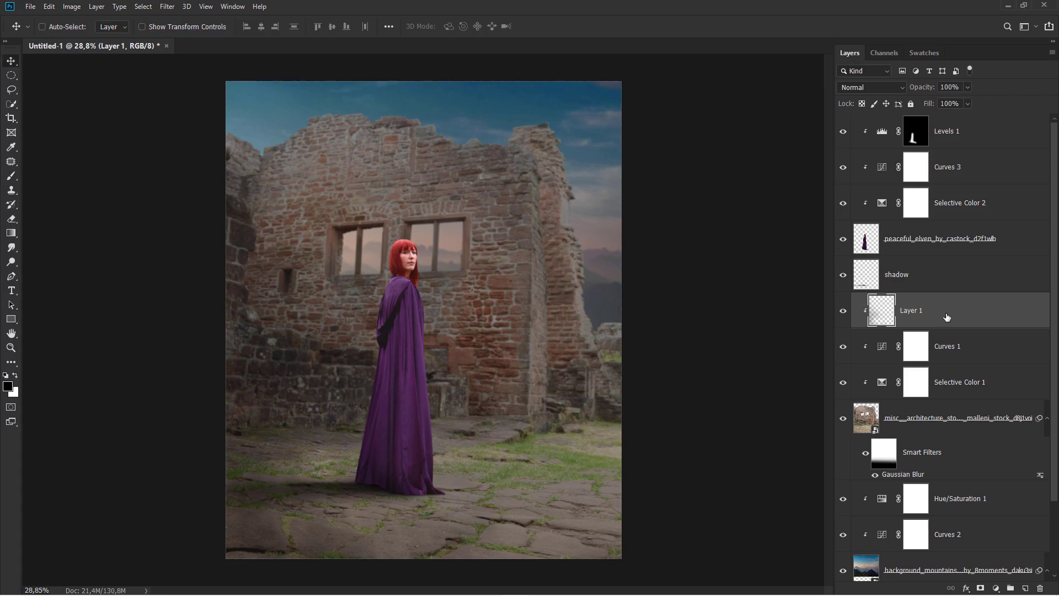
Step: Add Layer 2 and sample a grey-beige foreground colour from the canvas
{"action": "left_click", "coordinate": [1024, 588]}
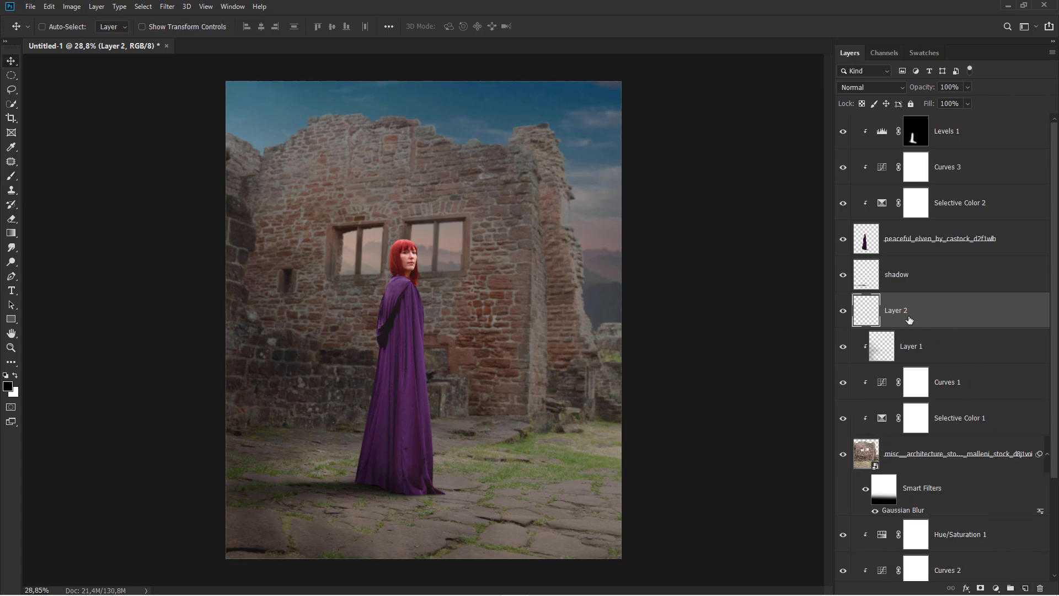
{"action": "left_click", "coordinate": [18, 182]}
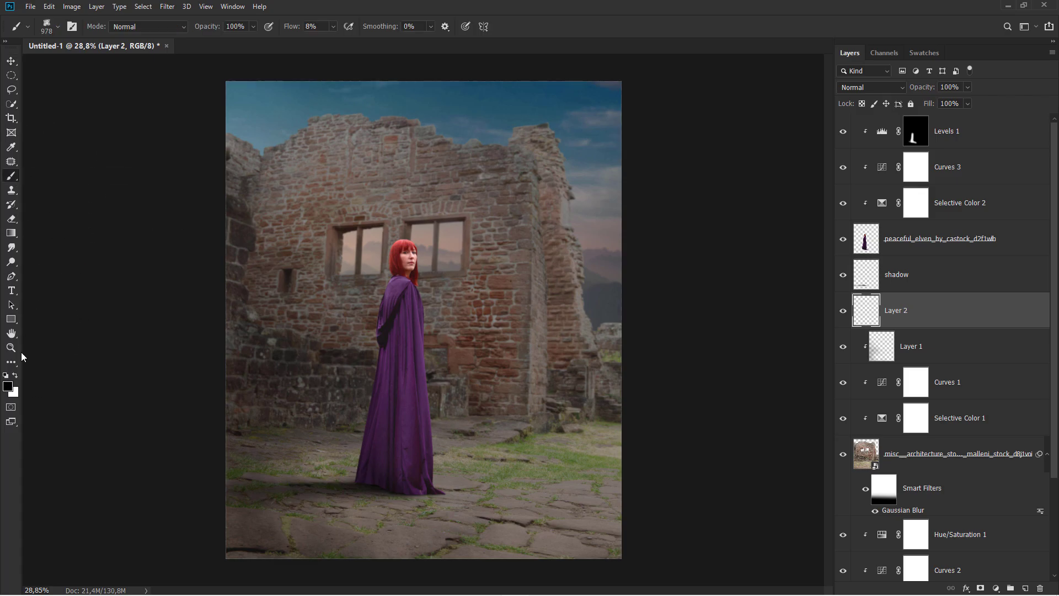
{"action": "left_click", "coordinate": [8, 386]}
{"action": "left_click", "coordinate": [618, 448]}
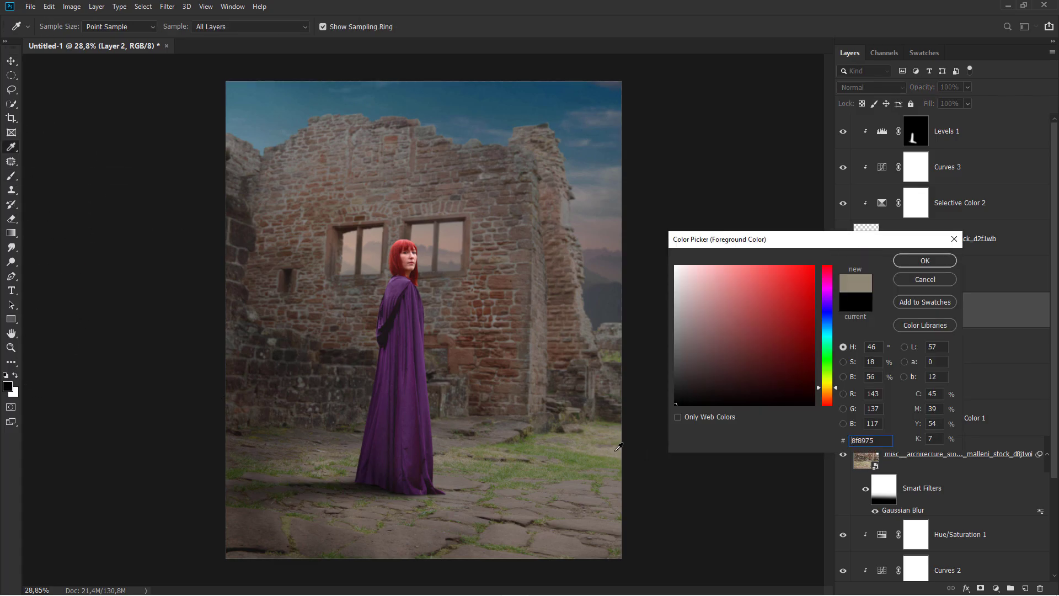
{"action": "left_click", "coordinate": [618, 447]}
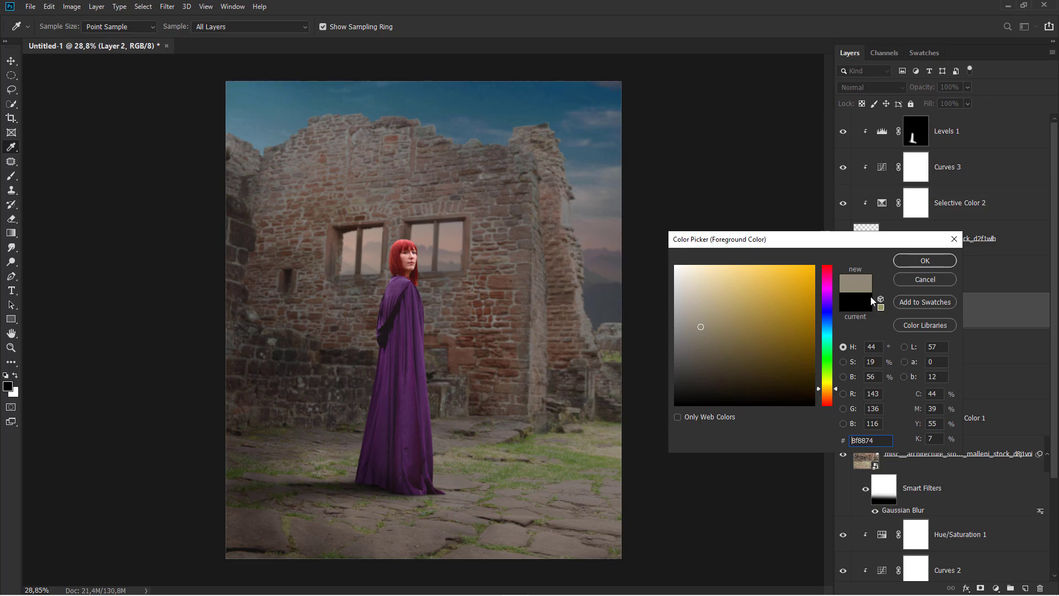
{"action": "left_click", "coordinate": [912, 259]}
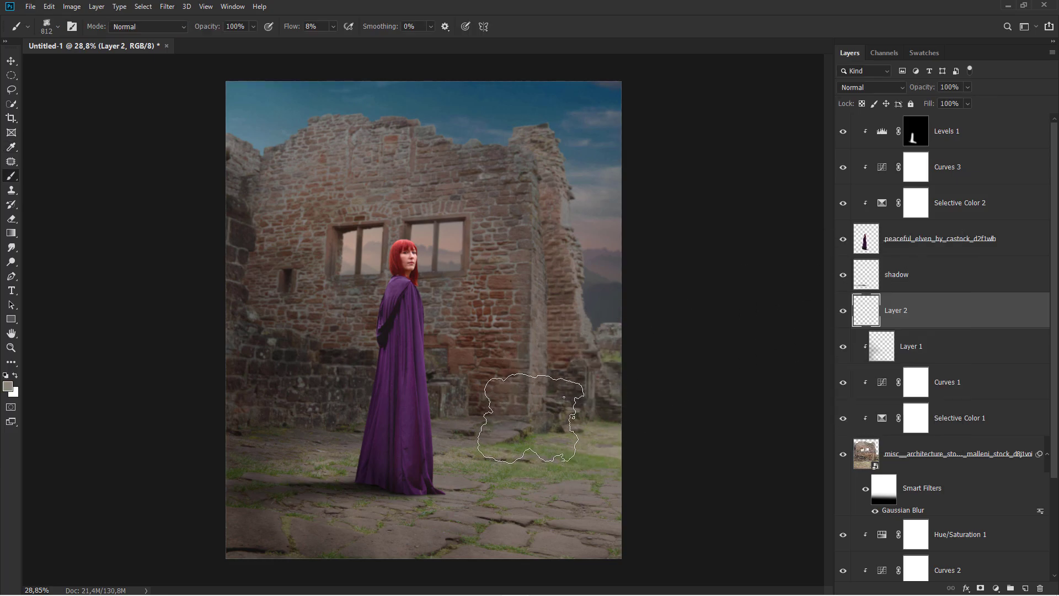
Step: Brush faint haze over the lower-left wall and the wall left of the woman
{"action": "left_click_drag", "start_coordinate": [530, 418], "coordinate": [533, 429]}
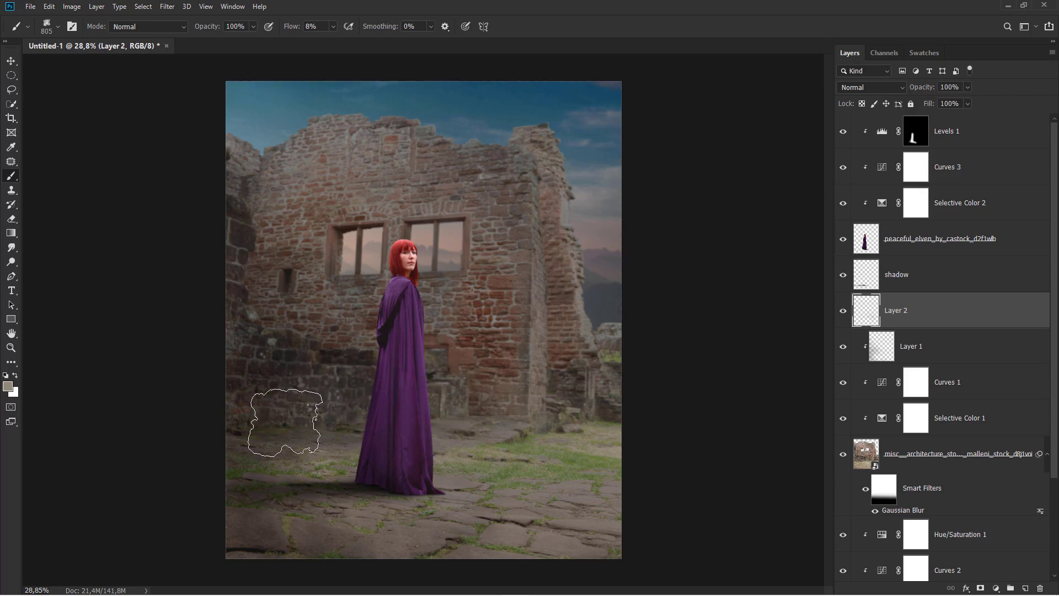
{"action": "left_click_drag", "start_coordinate": [285, 422], "coordinate": [262, 389]}
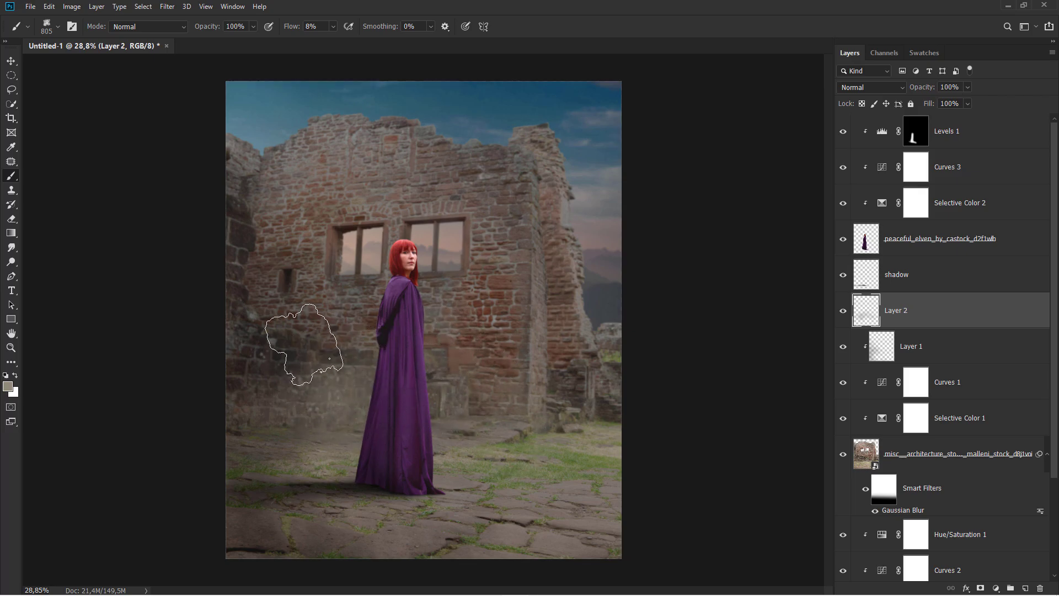
{"action": "mouse_move", "coordinate": [304, 345]}
{"action": "left_mouse_down"}
{"action": "mouse_move", "coordinate": [256, 407]}
{"action": "mouse_move", "coordinate": [267, 441]}
{"action": "mouse_move", "coordinate": [484, 368]}
{"action": "mouse_move", "coordinate": [581, 435]}
{"action": "mouse_move", "coordinate": [257, 430]}
{"action": "mouse_move", "coordinate": [500, 337]}
{"action": "mouse_move", "coordinate": [411, 433]}
{"action": "left_mouse_up"}
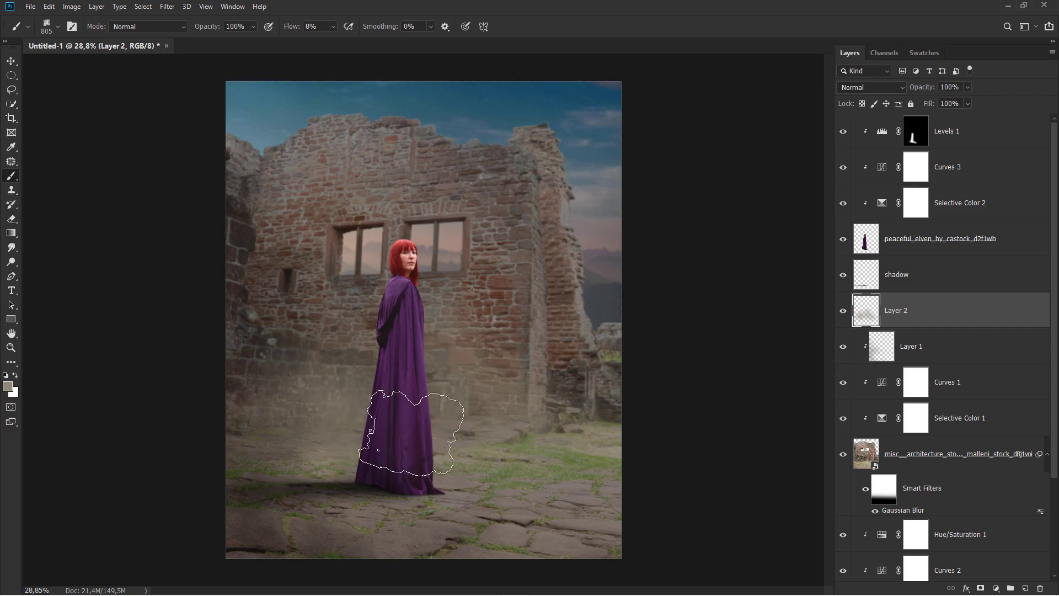
{"action": "left_click", "coordinate": [844, 311]}
{"action": "left_click", "coordinate": [1003, 141]}
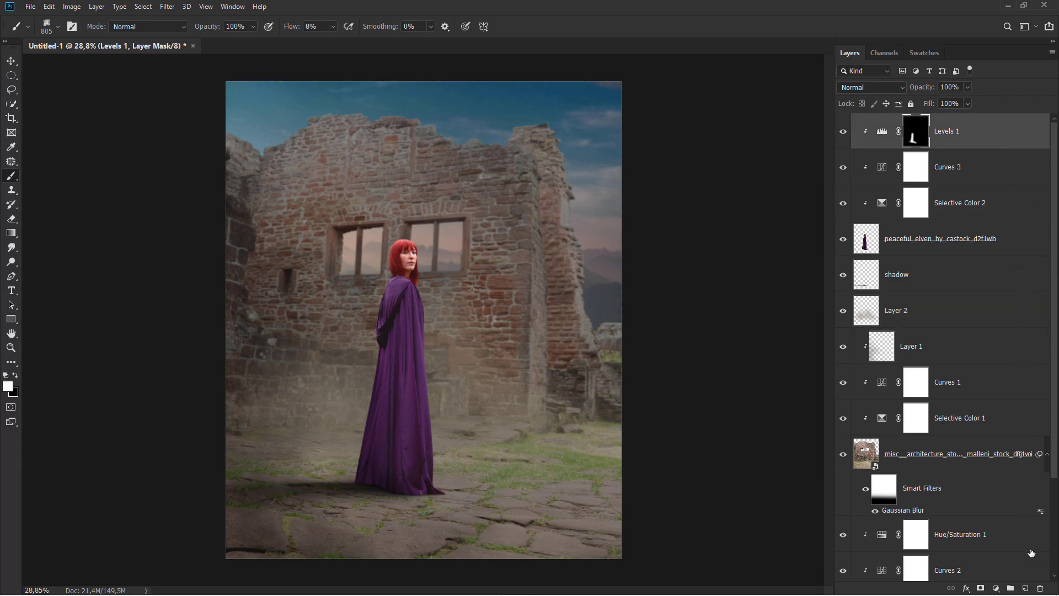
{"action": "left_click", "coordinate": [1029, 589]}
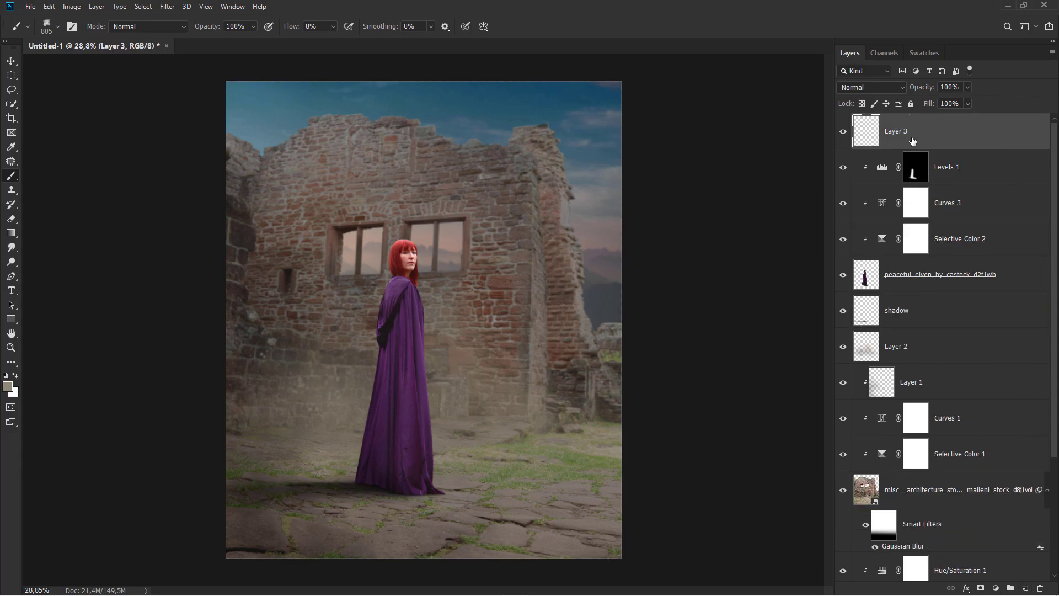
{"action": "left_click_drag", "start_coordinate": [378, 466], "coordinate": [353, 474]}
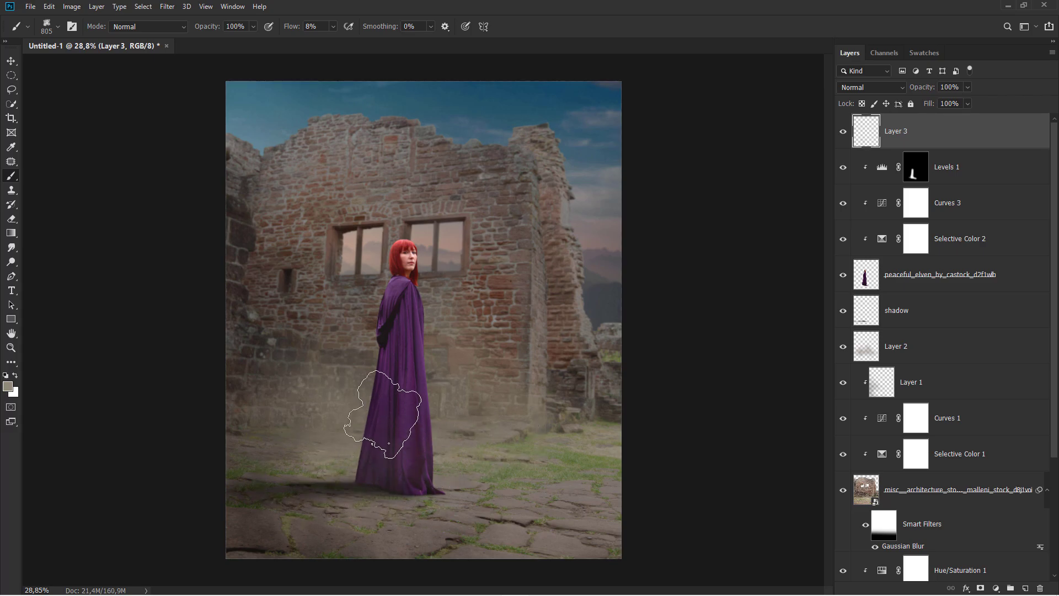
{"action": "mouse_move", "coordinate": [383, 414]}
{"action": "left_mouse_down"}
{"action": "mouse_move", "coordinate": [397, 397]}
{"action": "mouse_move", "coordinate": [387, 412]}
{"action": "left_mouse_up"}
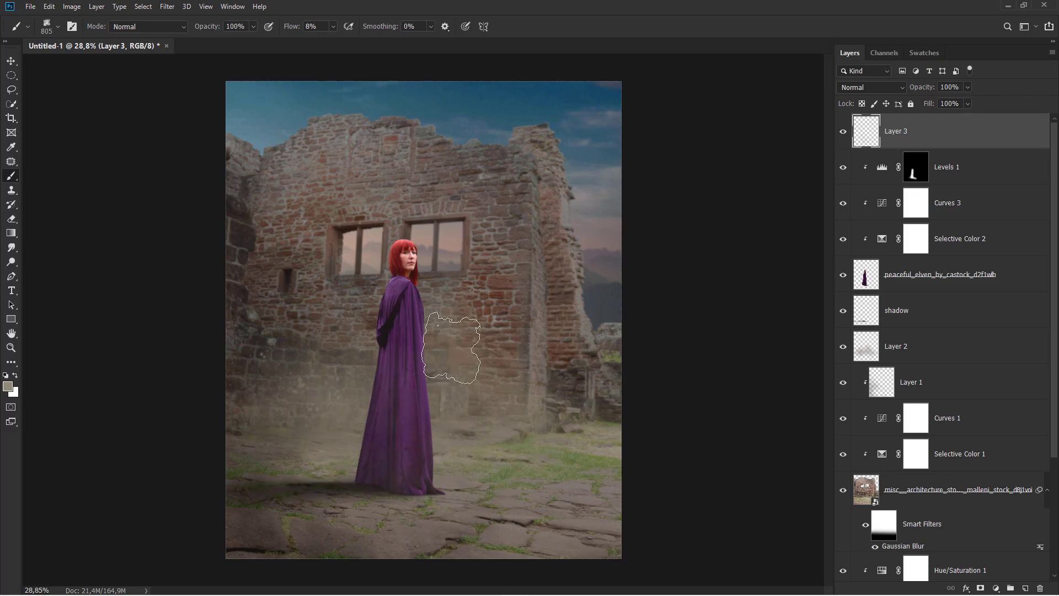
{"action": "left_click", "coordinate": [843, 131]}
{"action": "key", "text": "v"}
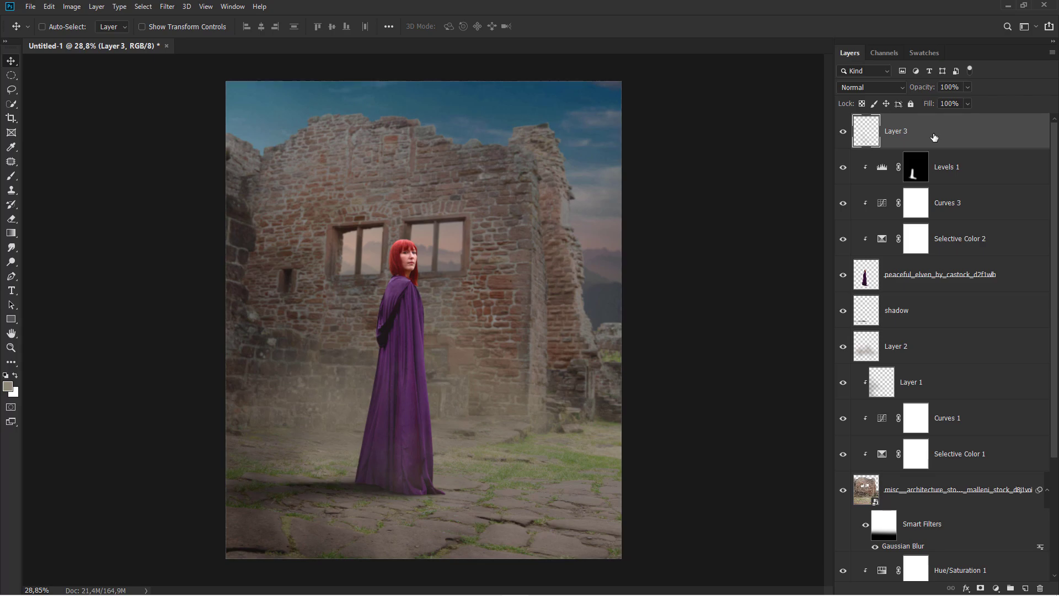
{"action": "left_click_drag", "start_coordinate": [1054, 354], "coordinate": [1049, 479]}
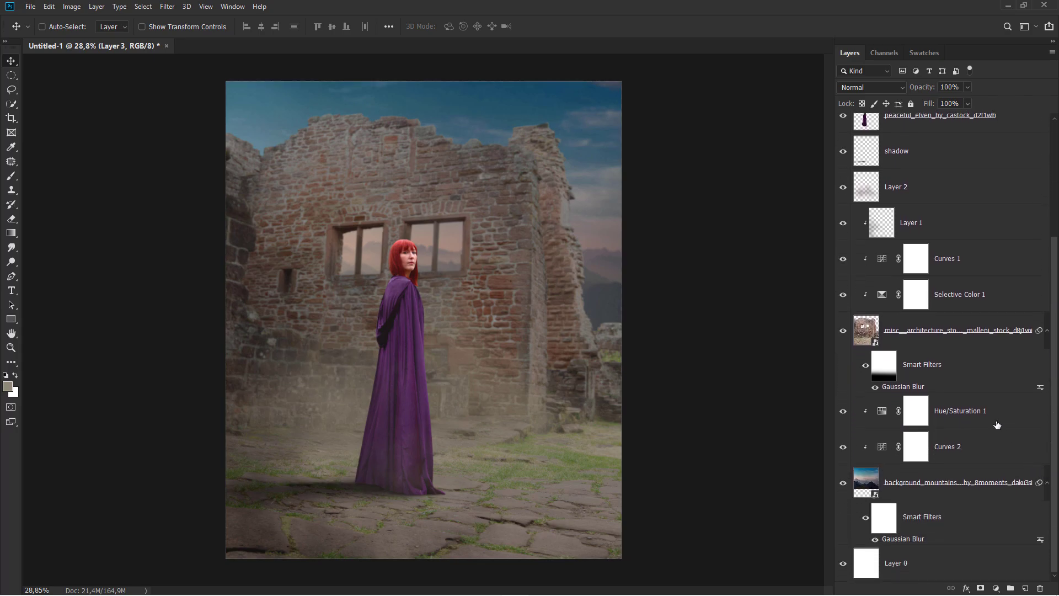
Step: Add a new layer above Hue/Saturation 1 and set a dark brown foreground colour
{"action": "left_click", "coordinate": [989, 416]}
{"action": "left_click", "coordinate": [1026, 588]}
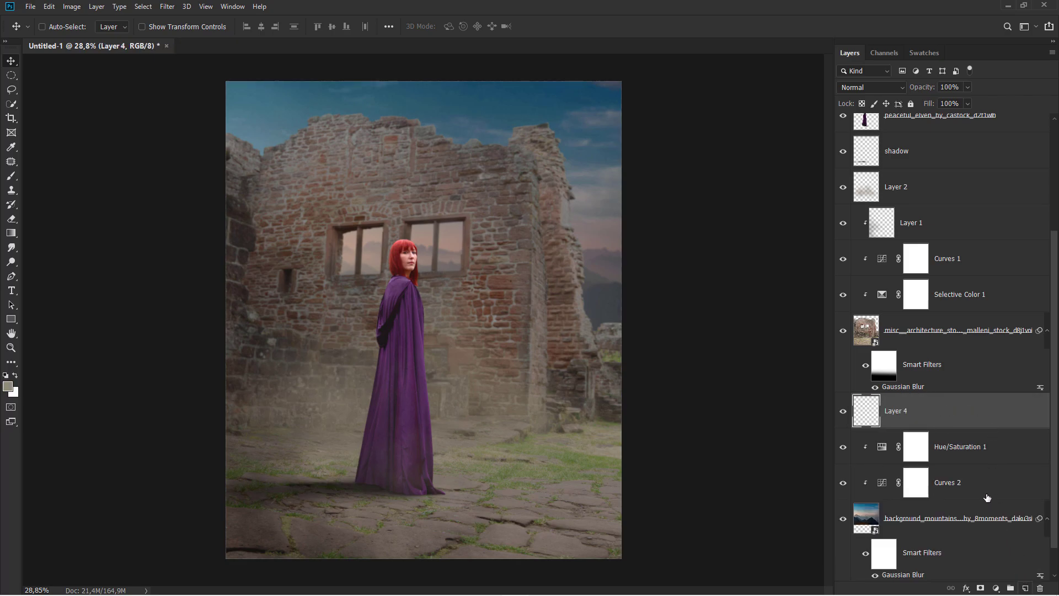
{"action": "left_click", "coordinate": [11, 176]}
{"action": "left_click", "coordinate": [49, 175]}
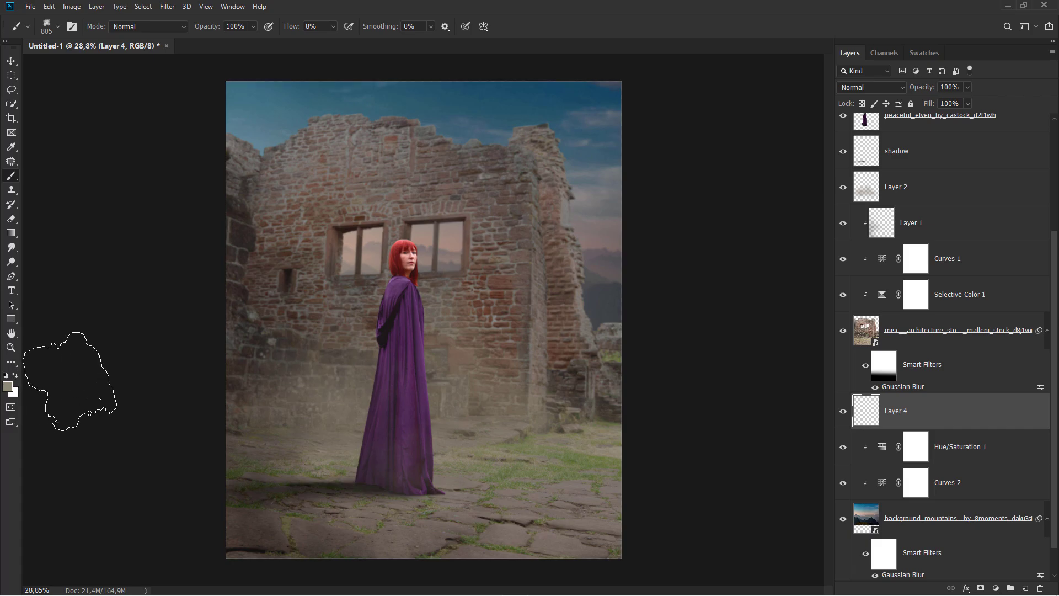
{"action": "left_click", "coordinate": [8, 386]}
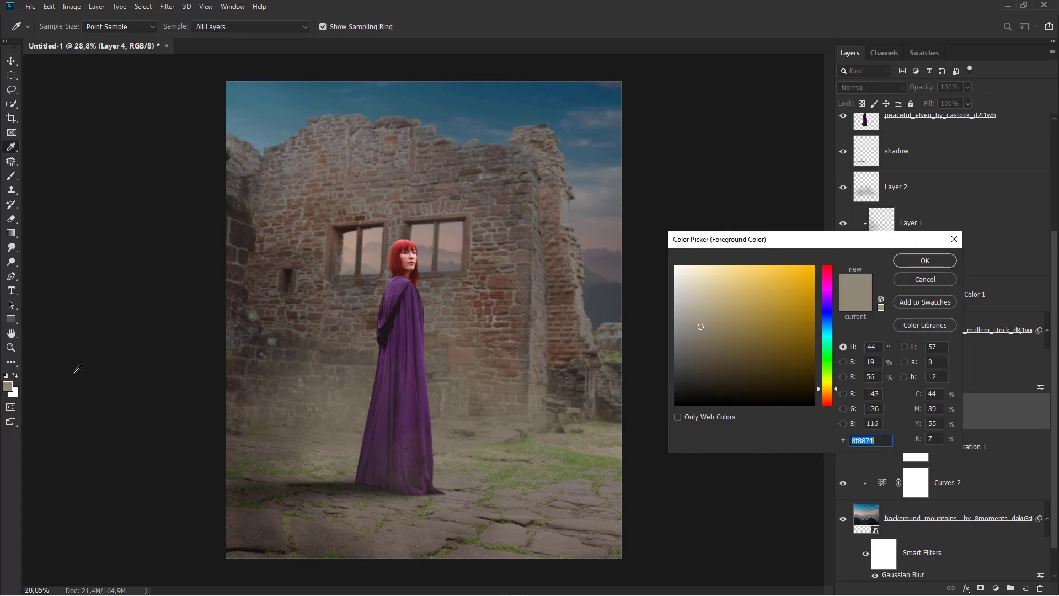
{"action": "left_click", "coordinate": [565, 365]}
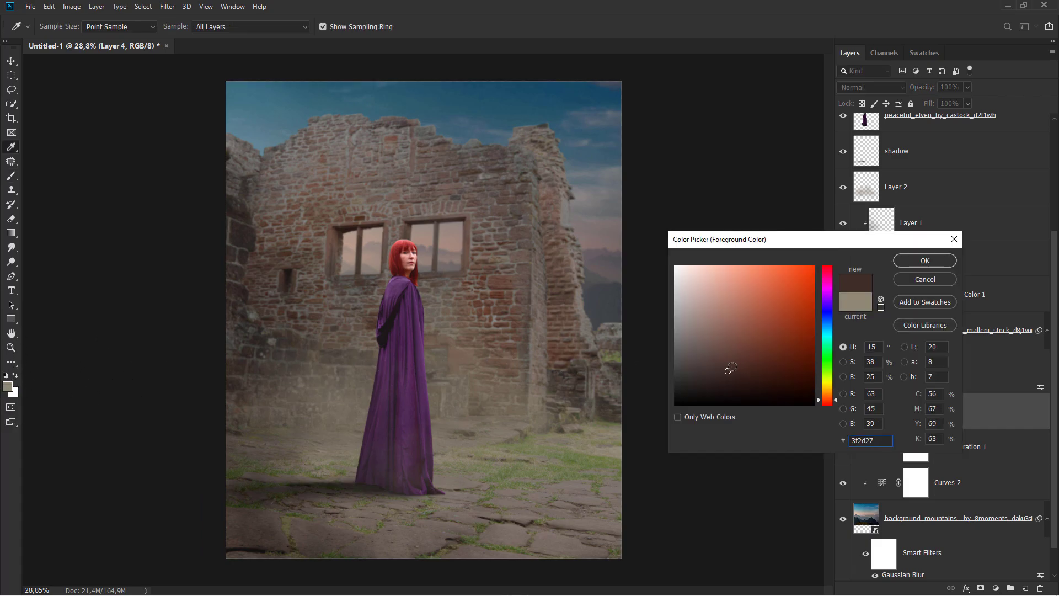
{"action": "left_click", "coordinate": [925, 260]}
Step: Paint a dark-brown dab over the right window with a soft round brush at 100% flow
{"action": "key", "text": "b"}
{"action": "right_click", "coordinate": [452, 249]}
{"action": "left_click", "coordinate": [492, 365]}
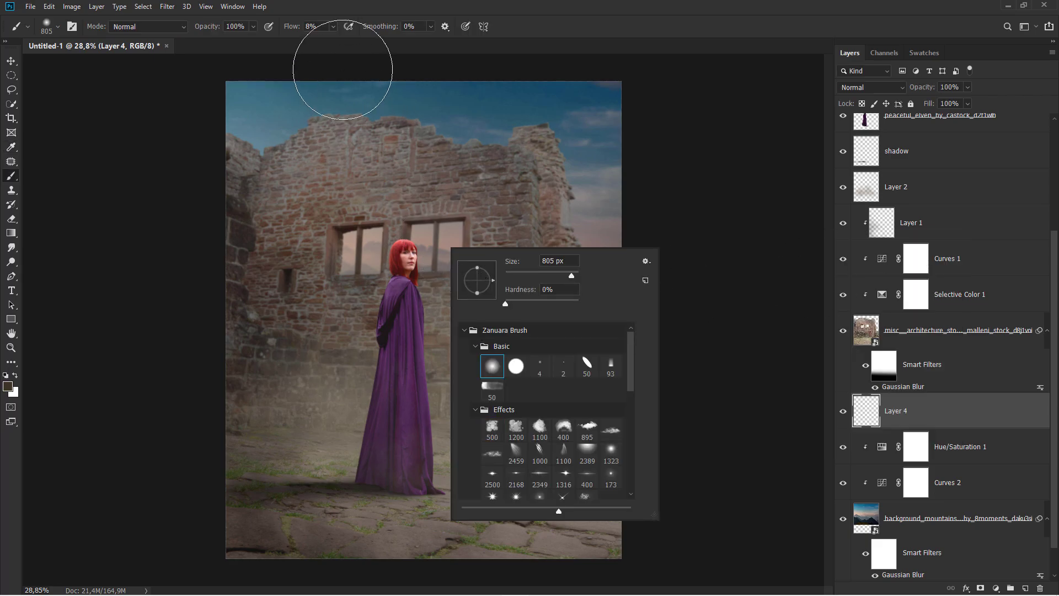
{"action": "left_click", "coordinate": [333, 26]}
{"action": "left_click_drag", "start_coordinate": [341, 41], "coordinate": [415, 43]}
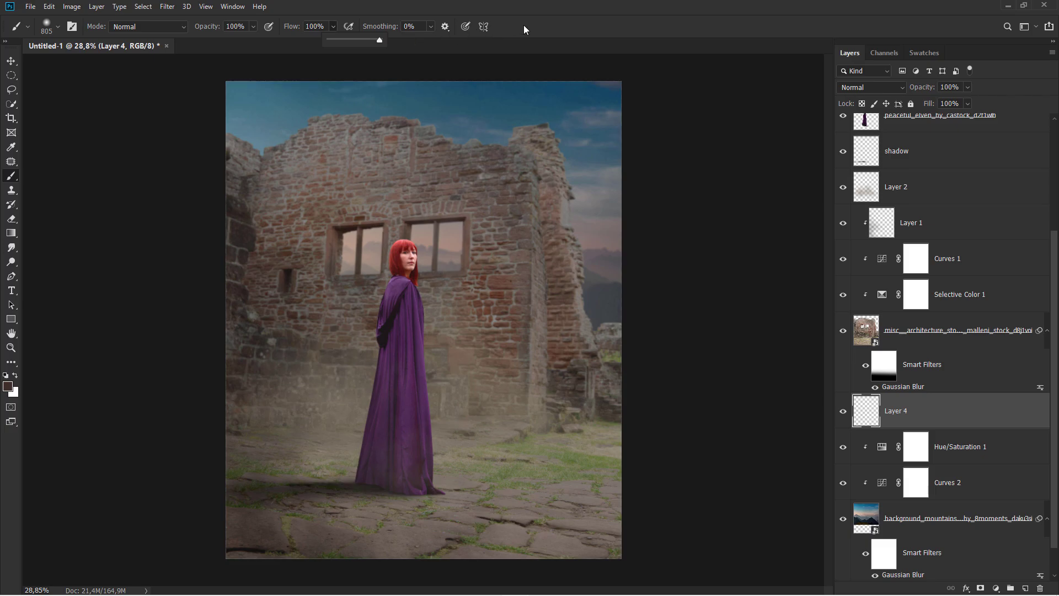
{"action": "left_click", "coordinate": [432, 250]}
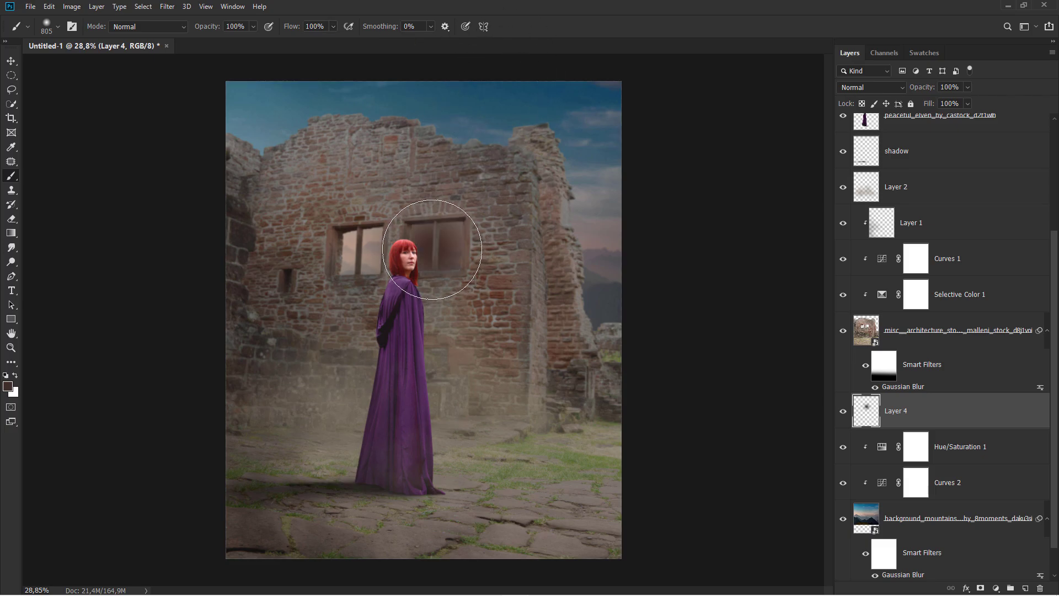
Step: Set Layer 4's blend mode to Color Dodge and compare the glow
{"action": "left_click", "coordinate": [856, 88]}
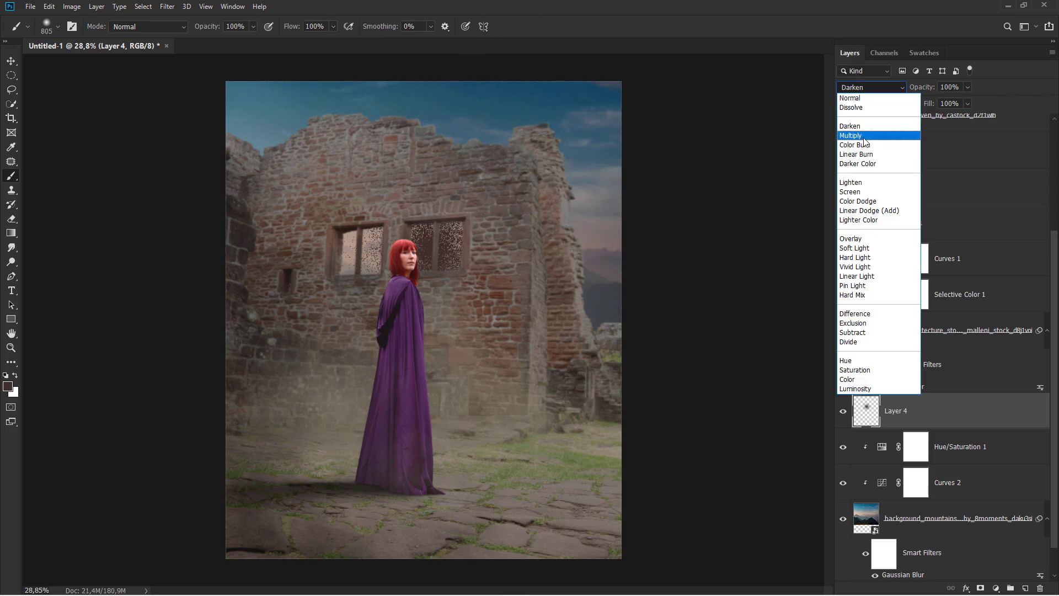
{"action": "left_click", "coordinate": [857, 200]}
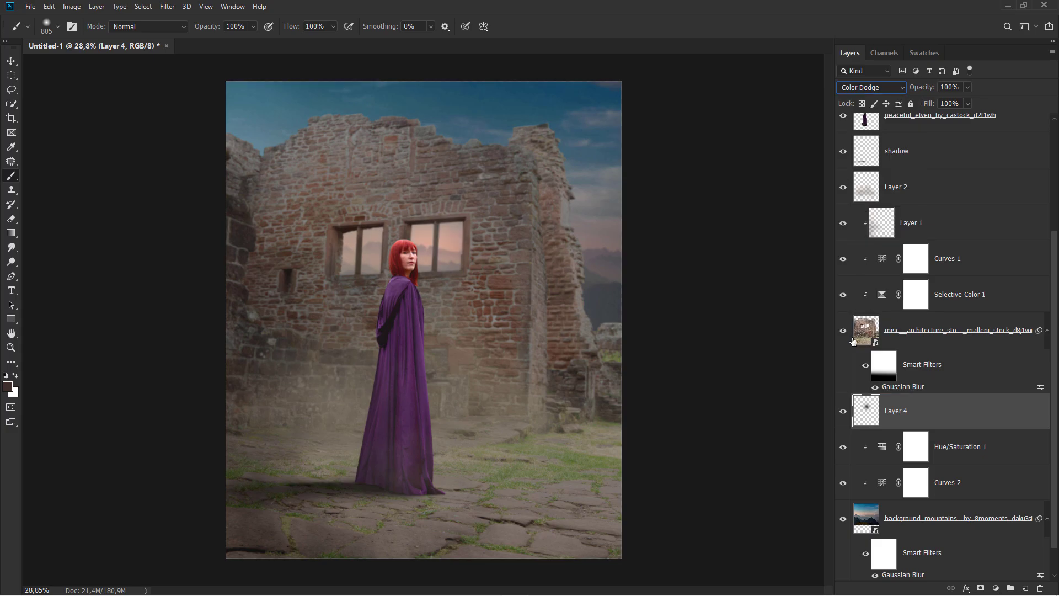
{"action": "left_click", "coordinate": [842, 411]}
{"action": "left_click", "coordinate": [843, 411]}
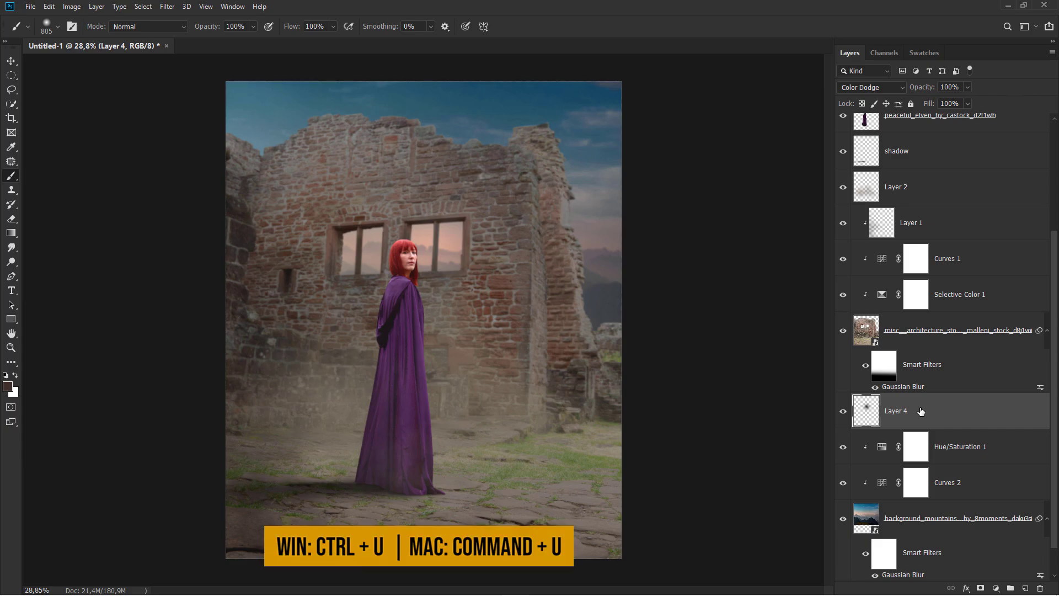
Step: Apply Hue/Saturation to the Layer 4 glow: Hue +20, Saturation +58, Lightness +6
{"action": "key", "text": "ctrl+u"}
{"action": "mouse_move", "coordinate": [751, 379]}
{"action": "left_mouse_down"}
{"action": "mouse_move", "coordinate": [816, 349]}
{"action": "mouse_move", "coordinate": [781, 351]}
{"action": "mouse_move", "coordinate": [754, 384]}
{"action": "left_mouse_up"}
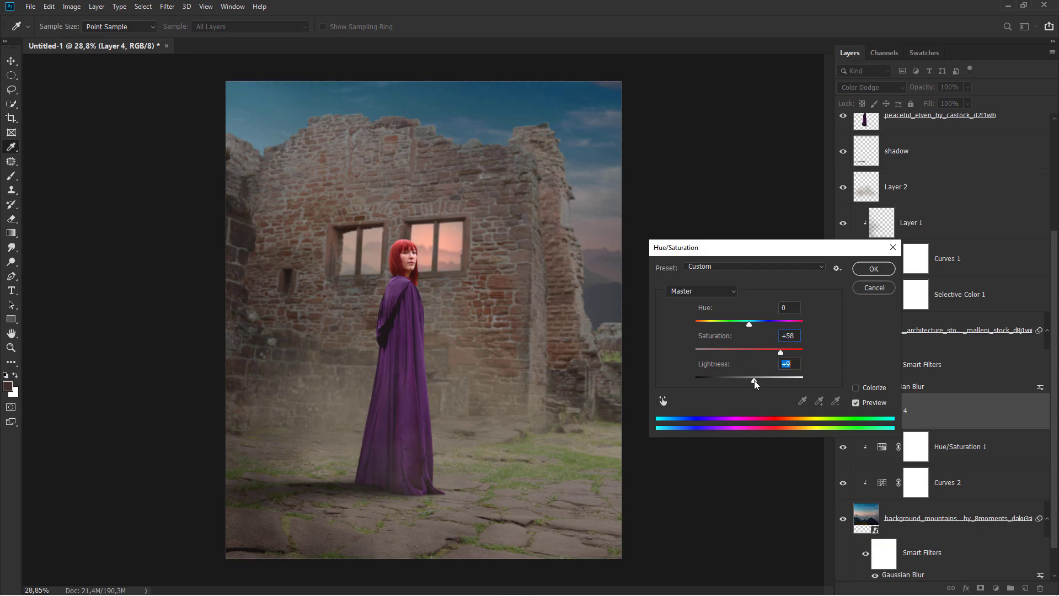
{"action": "left_click_drag", "start_coordinate": [748, 323], "coordinate": [752, 326]}
{"action": "key", "text": "b"}
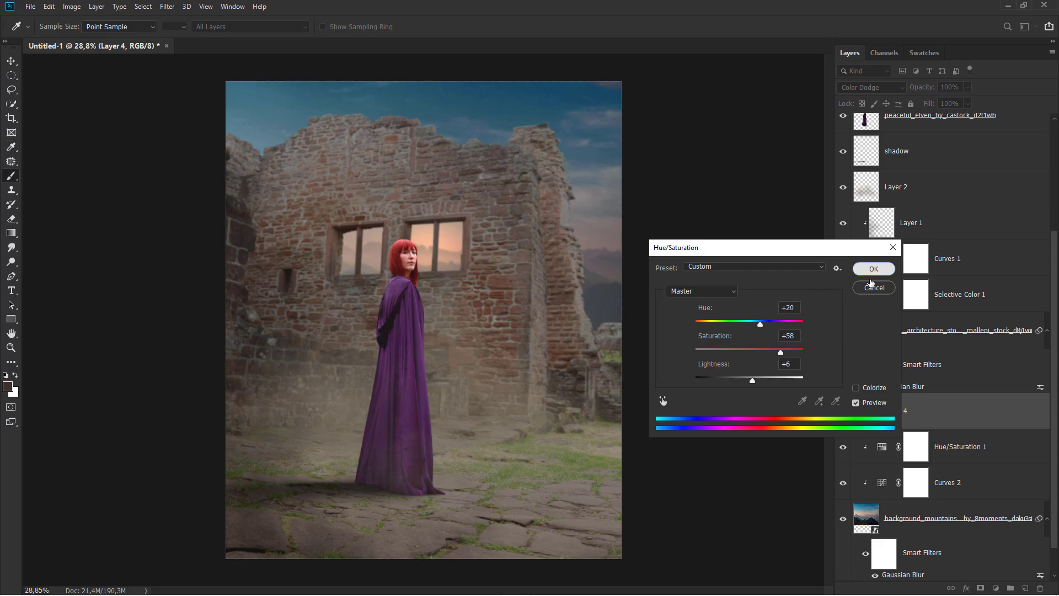
{"action": "left_click", "coordinate": [873, 268]}
{"action": "left_click", "coordinate": [842, 411]}
{"action": "left_click", "coordinate": [842, 410]}
{"action": "key", "text": "ctrl+t"}
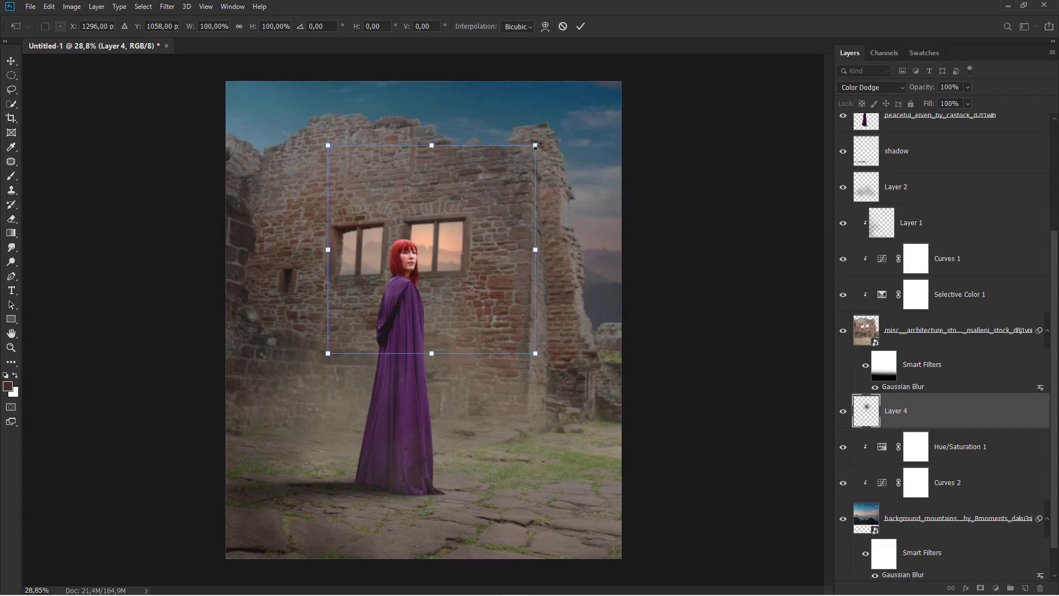
Step: Scale the Layer 4 glow to about 386% width and 188% height, past both canvas sides
{"action": "mouse_move", "coordinate": [535, 145]}
{"action": "left_mouse_down"}
{"action": "mouse_move", "coordinate": [641, 138]}
{"action": "mouse_move", "coordinate": [709, 166]}
{"action": "left_mouse_up"}
{"action": "scroll", "coordinate": [492, 273], "scroll_direction": "down", "scroll_amount": 2}
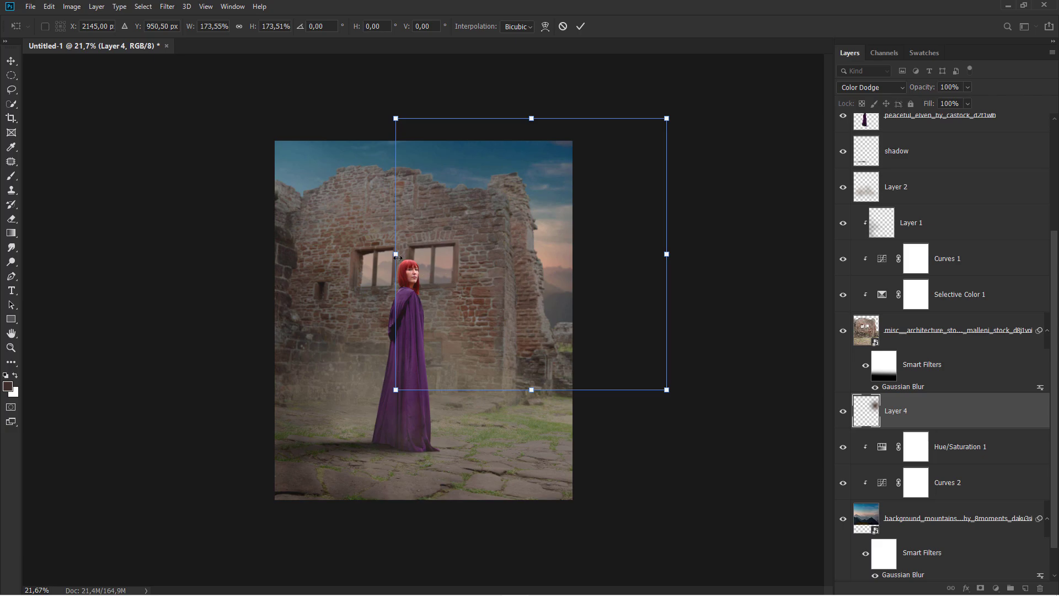
{"action": "left_click_drag", "start_coordinate": [388, 254], "coordinate": [230, 254]}
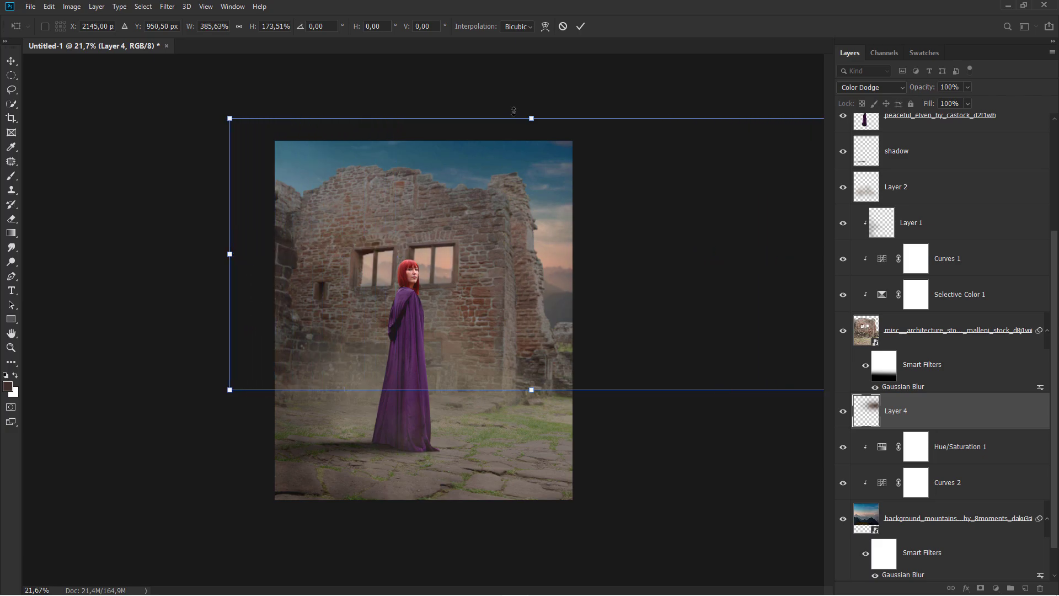
{"action": "left_click_drag", "start_coordinate": [531, 110], "coordinate": [531, 98]}
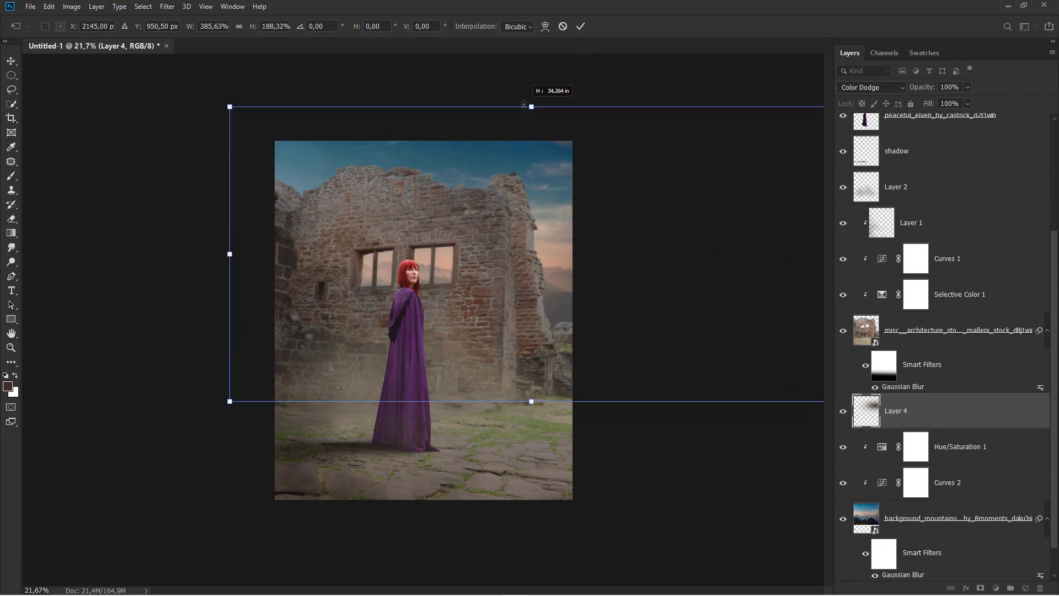
{"action": "mouse_move", "coordinate": [545, 188]}
{"action": "left_mouse_down"}
{"action": "mouse_move", "coordinate": [517, 183]}
{"action": "mouse_move", "coordinate": [526, 183]}
{"action": "left_mouse_up"}
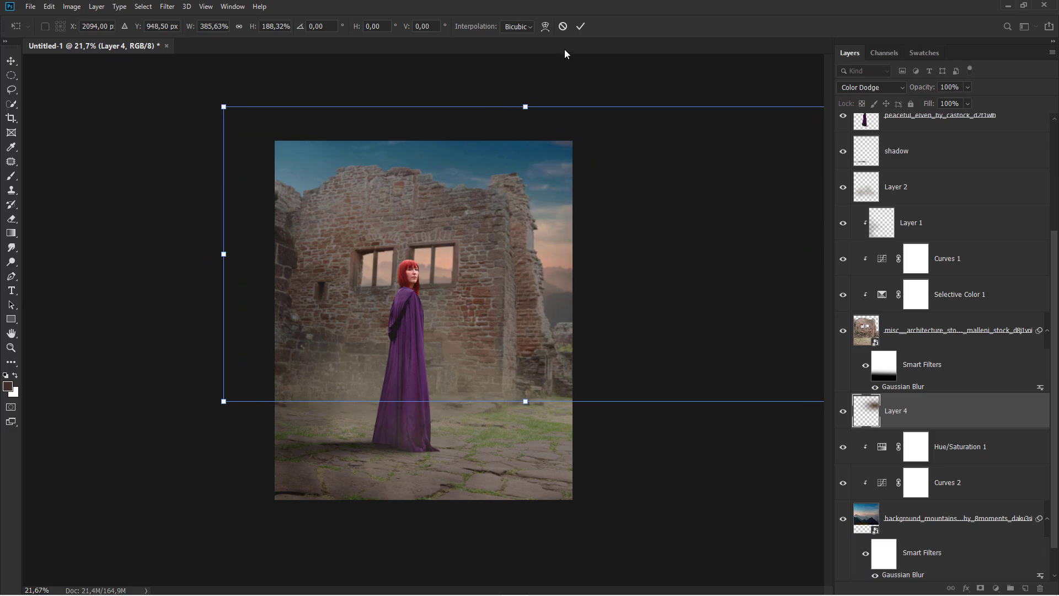
{"action": "left_click", "coordinate": [580, 26]}
{"action": "scroll", "coordinate": [631, 304], "scroll_direction": "up", "scroll_amount": 3}
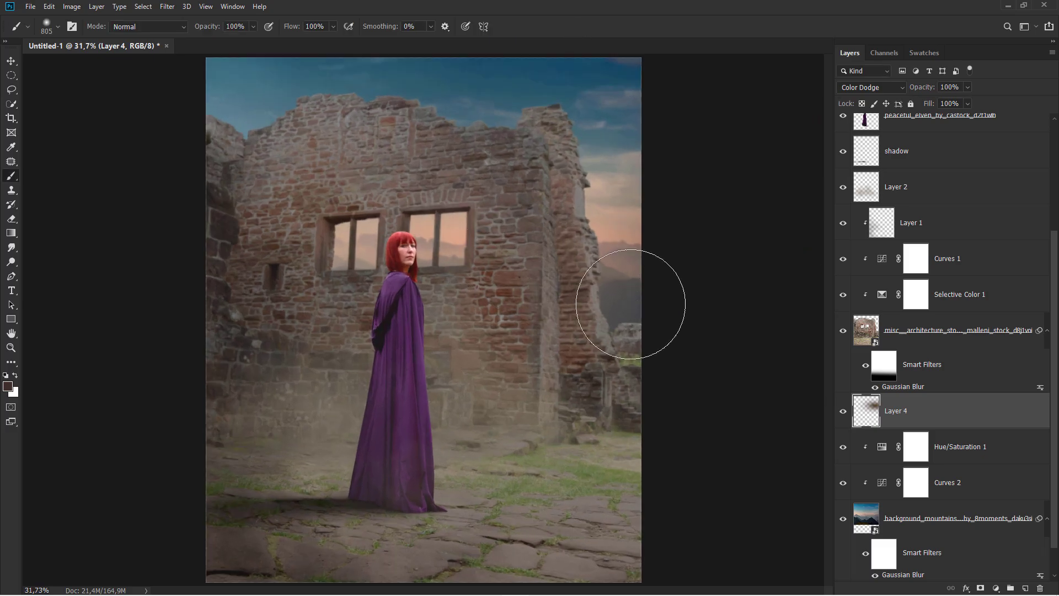
{"action": "left_click", "coordinate": [843, 411]}
{"action": "left_click", "coordinate": [843, 411]}
{"action": "key", "text": "v"}
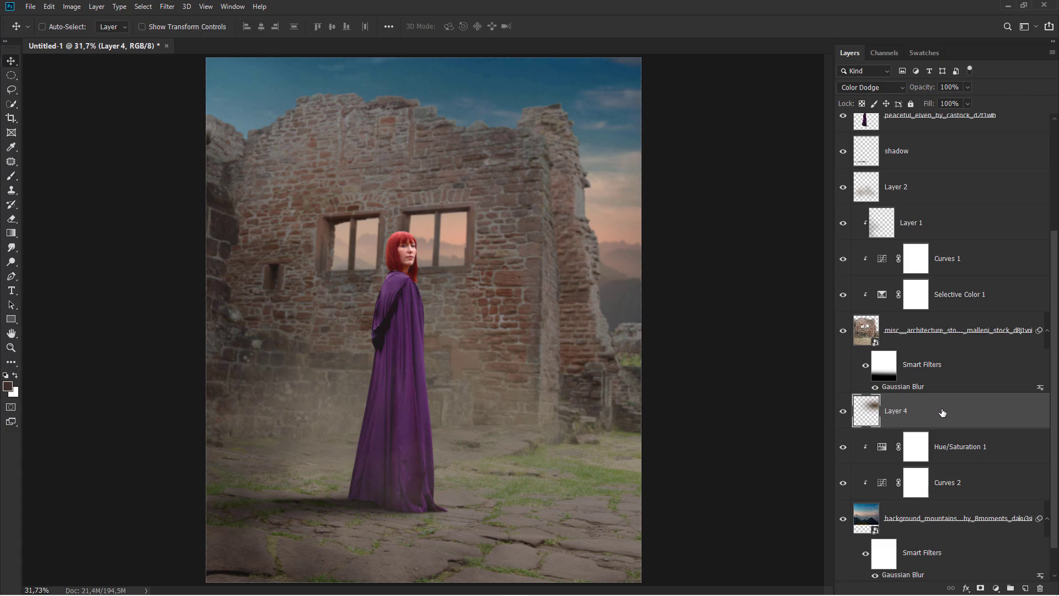
Step: Add a black-to-white Gradient Map above Layer 3 in Soft Light mode
{"action": "left_click_drag", "start_coordinate": [1053, 339], "coordinate": [1029, 198]}
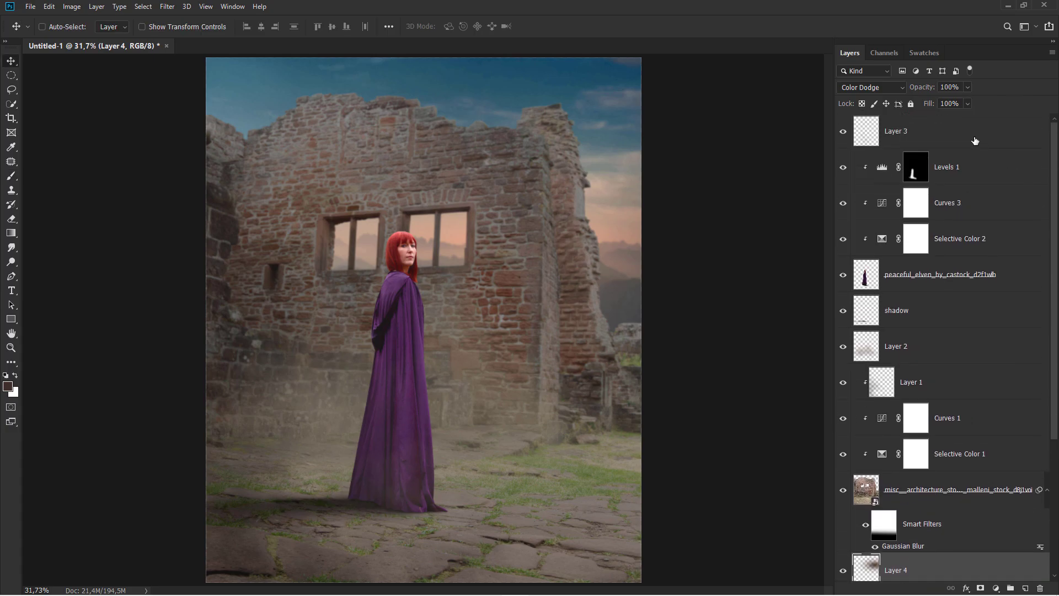
{"action": "left_click", "coordinate": [962, 133]}
{"action": "left_click", "coordinate": [995, 588]}
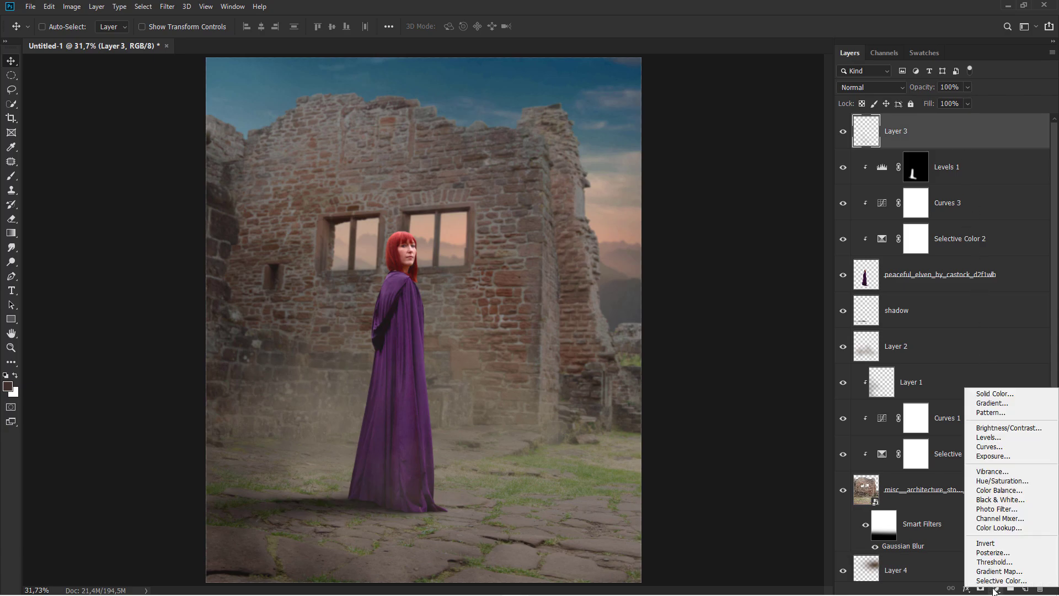
{"action": "left_click", "coordinate": [1001, 572]}
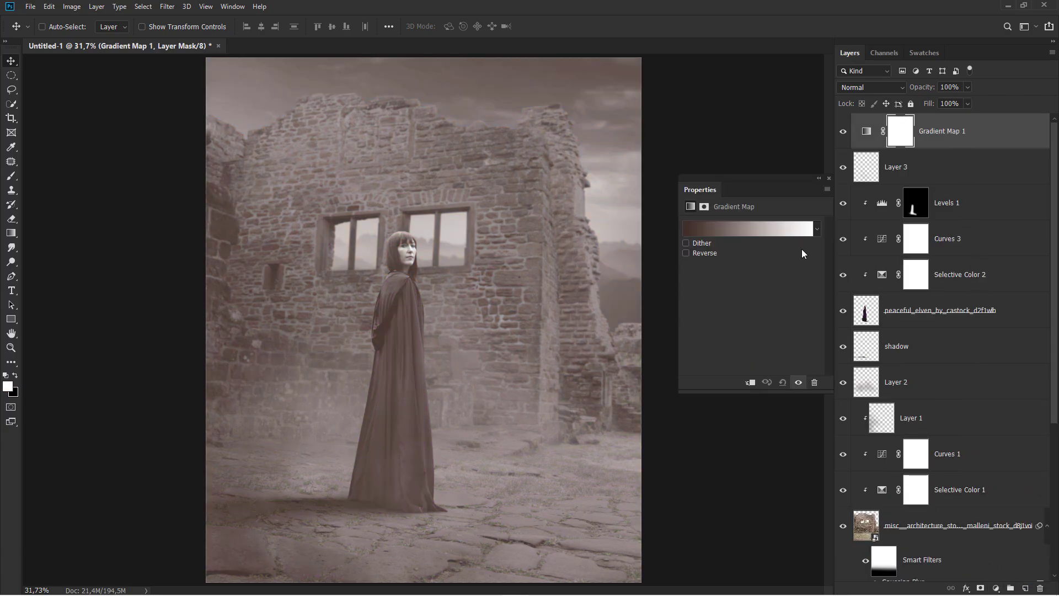
{"action": "left_click", "coordinate": [817, 229]}
{"action": "left_click", "coordinate": [728, 251]}
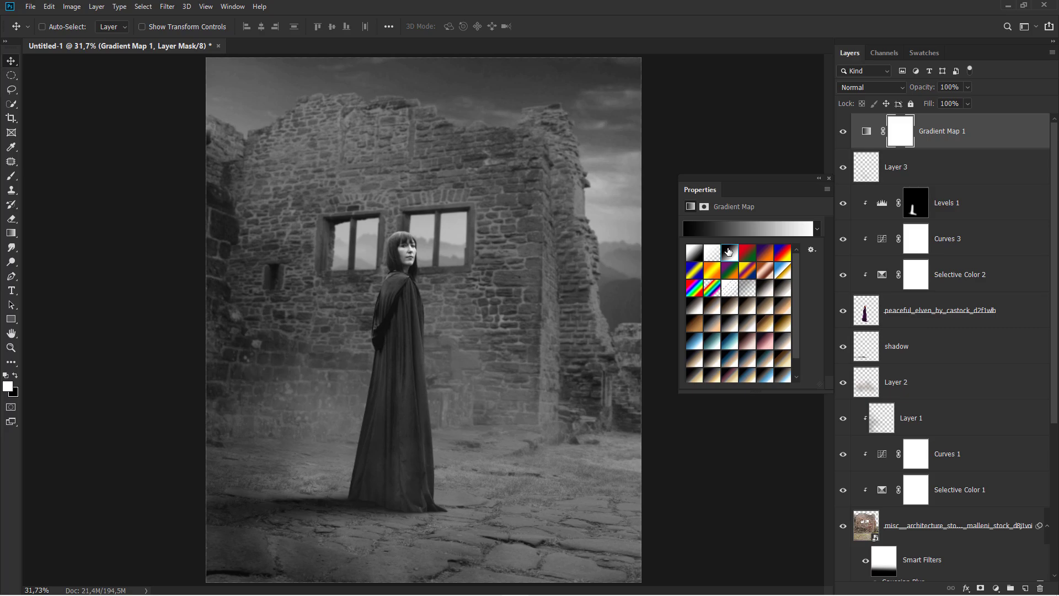
{"action": "left_click", "coordinate": [852, 88]}
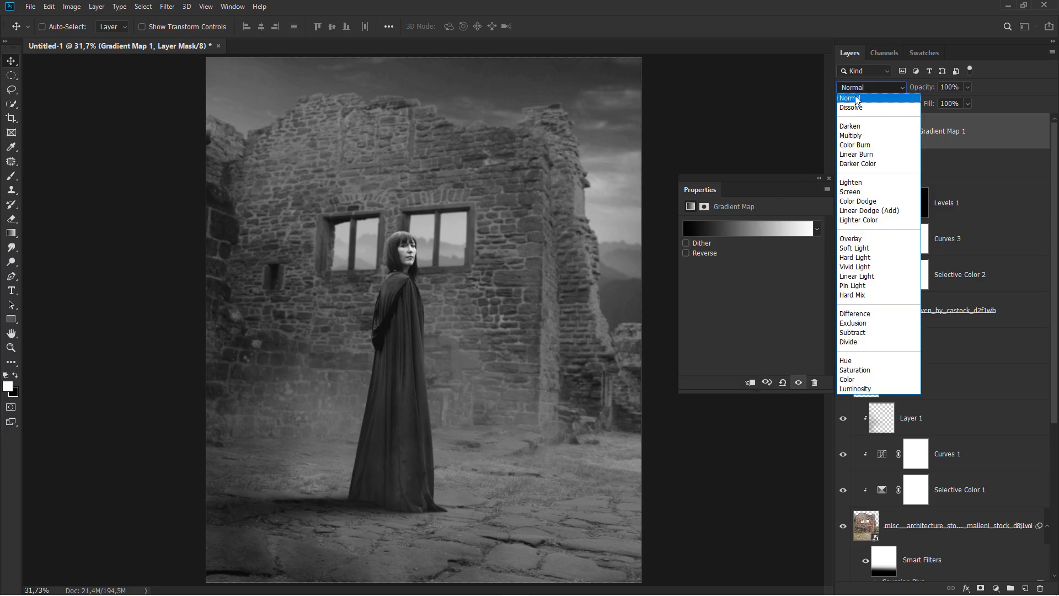
{"action": "left_click", "coordinate": [867, 250]}
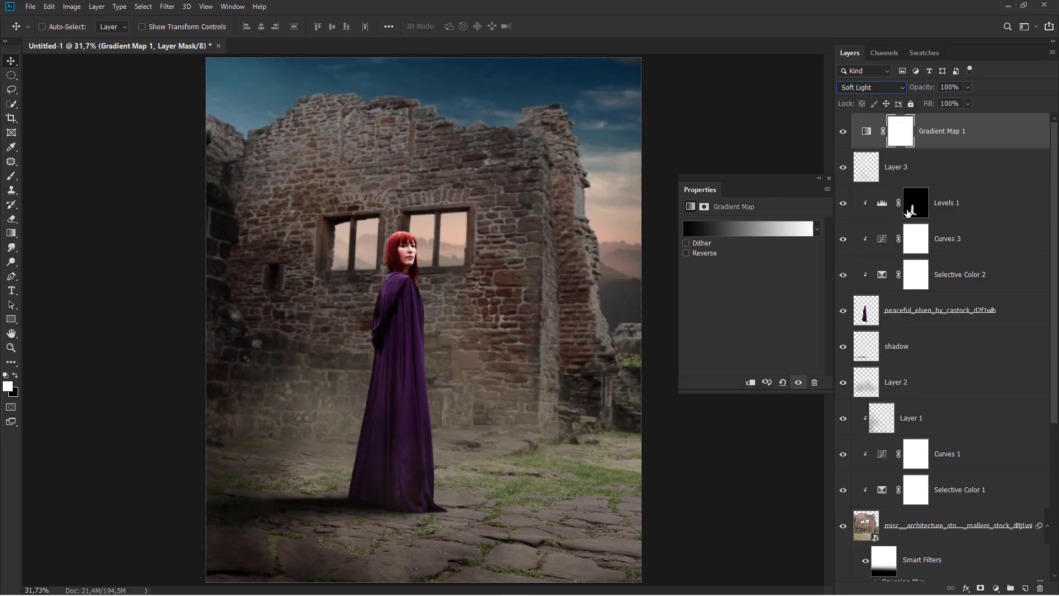
Step: Split the Gradient Map 1 Blend If ranges in Blending Options to soften contrast
{"action": "right_click", "coordinate": [969, 135]}
{"action": "left_click", "coordinate": [960, 140]}
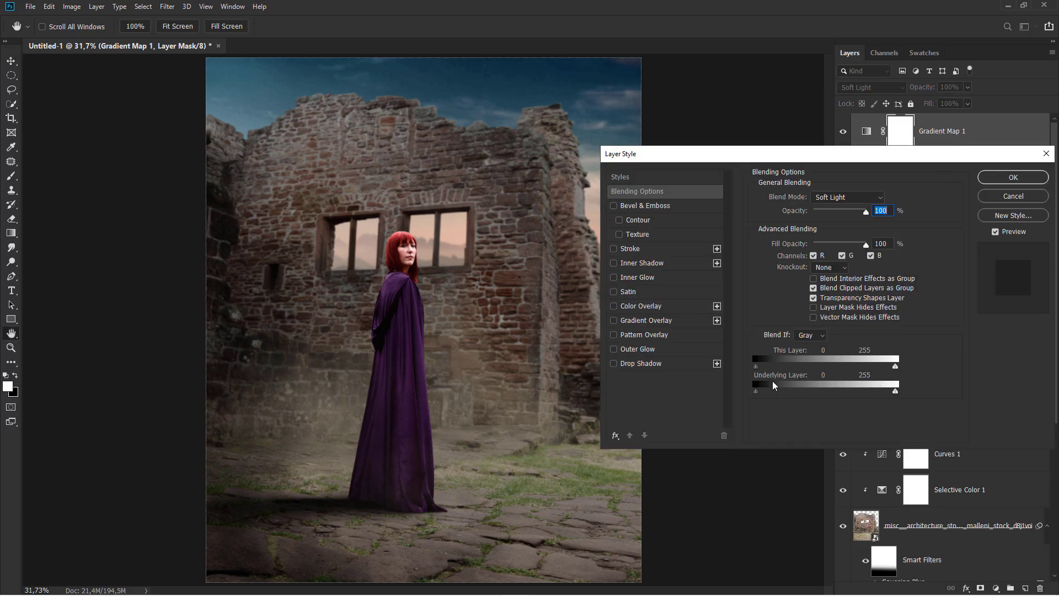
{"action": "left_click_drag", "start_coordinate": [756, 366], "coordinate": [874, 363], "text": "alt"}
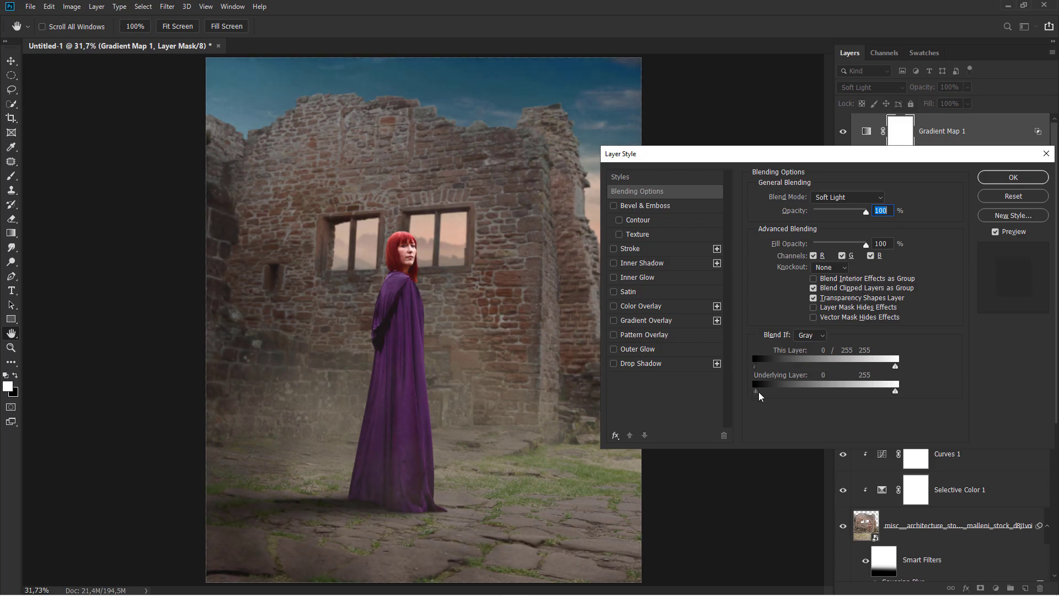
{"action": "left_click_drag", "start_coordinate": [757, 392], "coordinate": [926, 388]}
{"action": "left_click", "coordinate": [1001, 178]}
{"action": "left_click", "coordinate": [844, 134]}
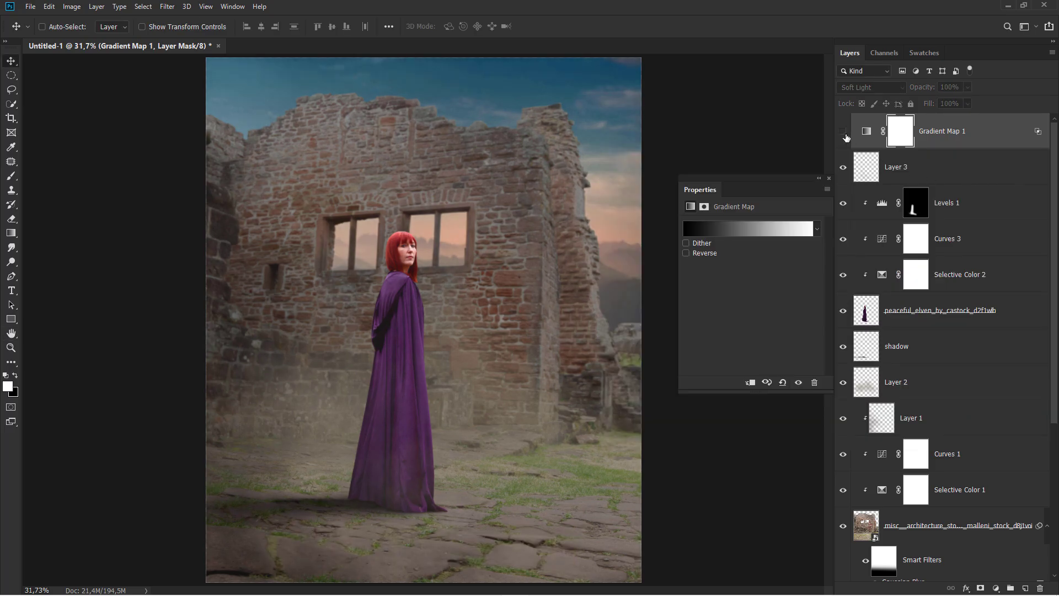
{"action": "left_click", "coordinate": [829, 178]}
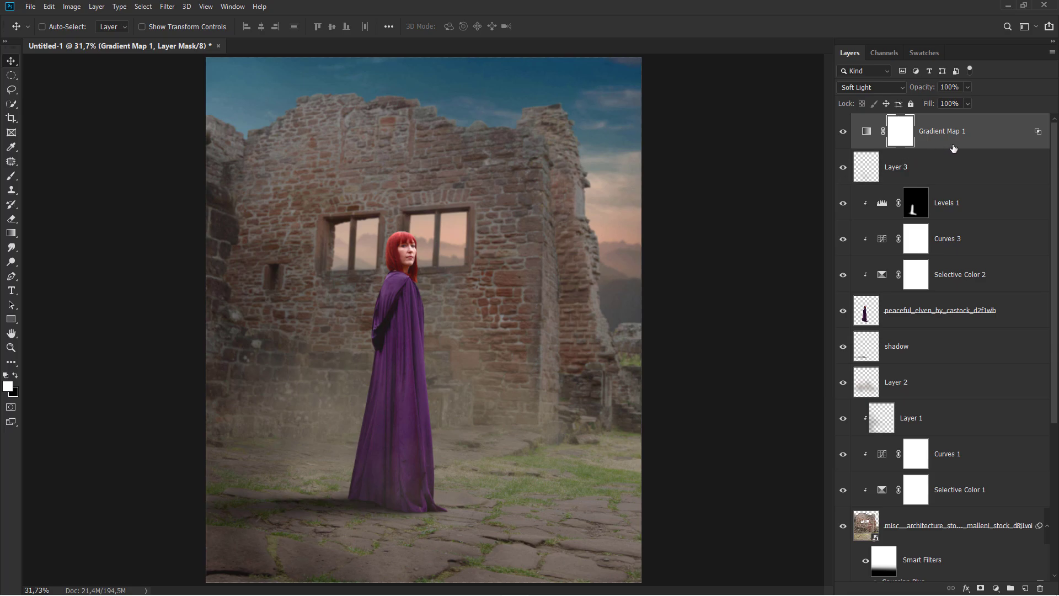
{"action": "key", "text": "ctrl+2"}
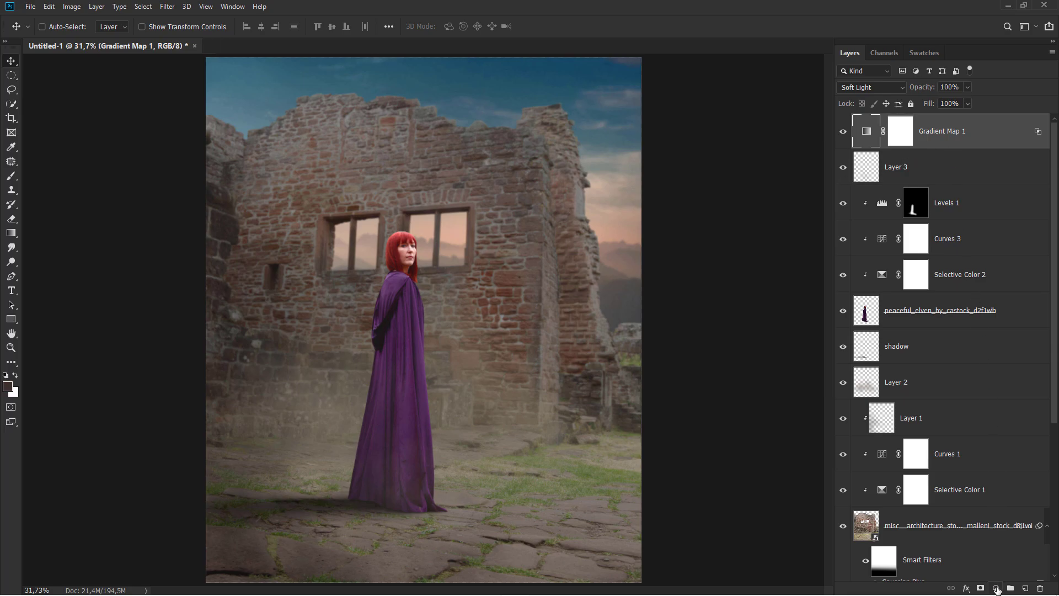
Step: Add a second black-to-white Gradient Map on top of the stack at 10% opacity
{"action": "left_click", "coordinate": [996, 588]}
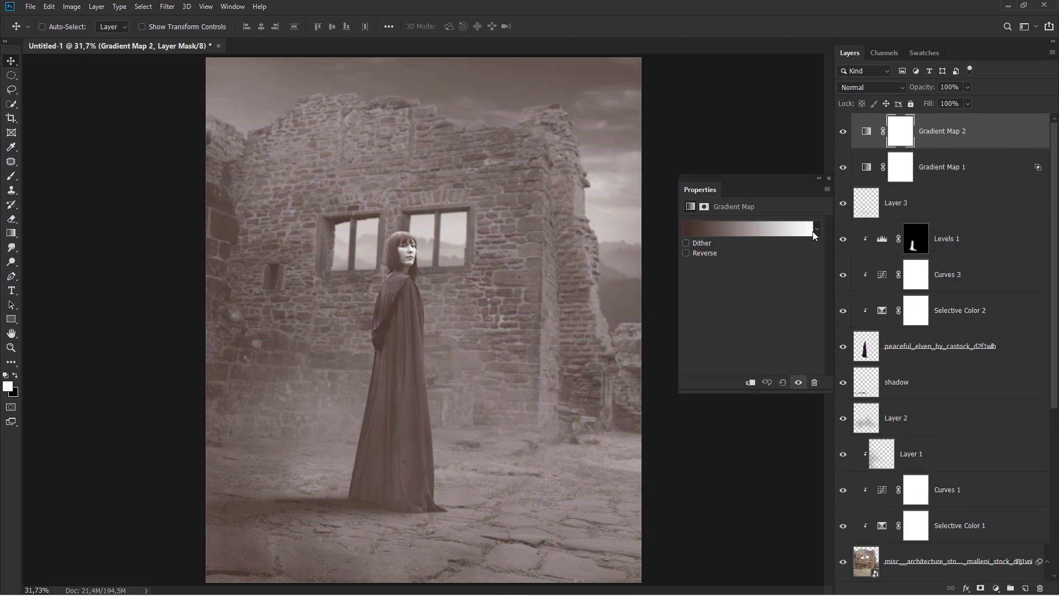
{"action": "left_click", "coordinate": [816, 229]}
{"action": "left_click", "coordinate": [730, 252]}
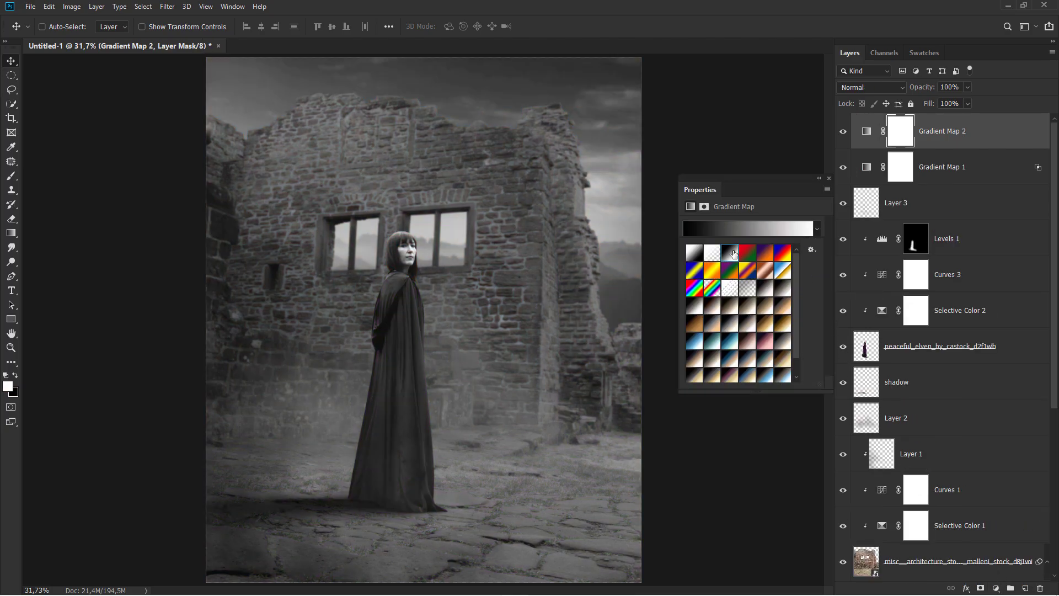
{"action": "left_click", "coordinate": [967, 87]}
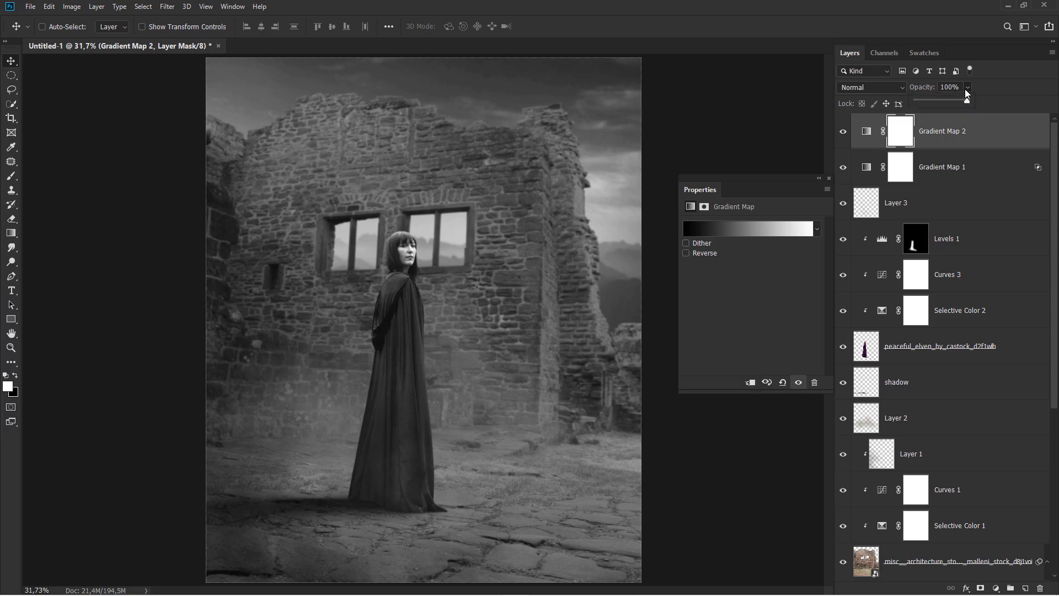
{"action": "left_click_drag", "start_coordinate": [968, 100], "coordinate": [922, 100]}
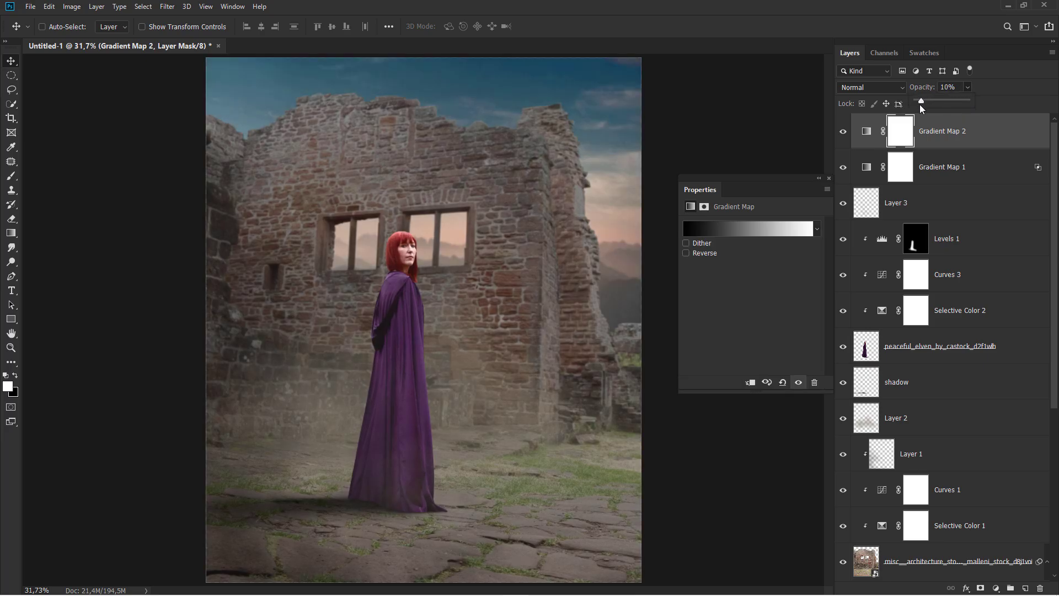
{"action": "left_click", "coordinate": [842, 136]}
{"action": "left_click", "coordinate": [829, 178]}
{"action": "left_click", "coordinate": [957, 143]}
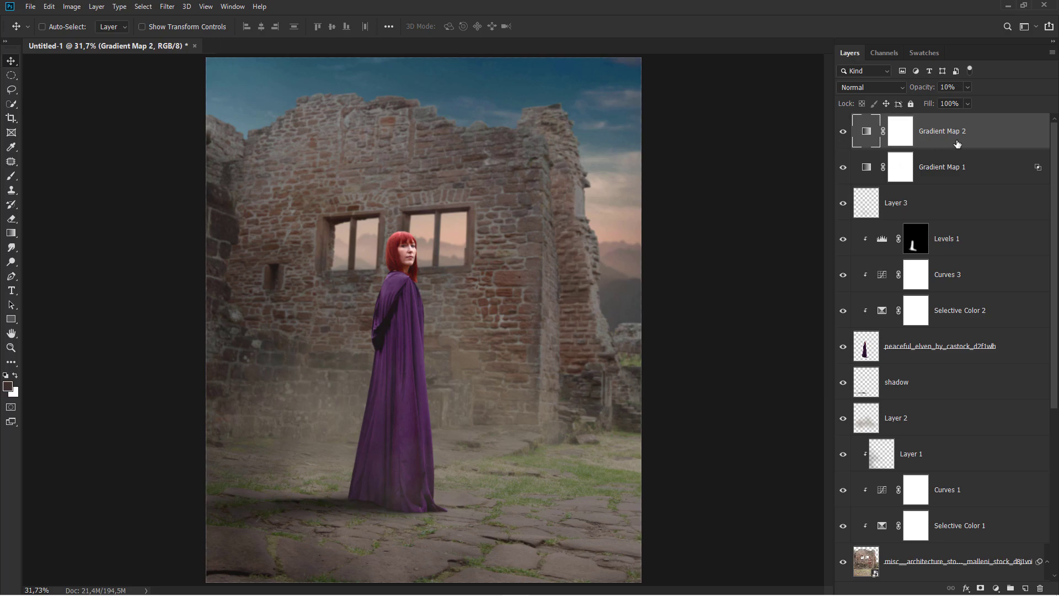
Step: Add a gradient fill layer with a black-to-transparent gradient, removing the right colour stop
{"action": "left_click", "coordinate": [996, 588]}
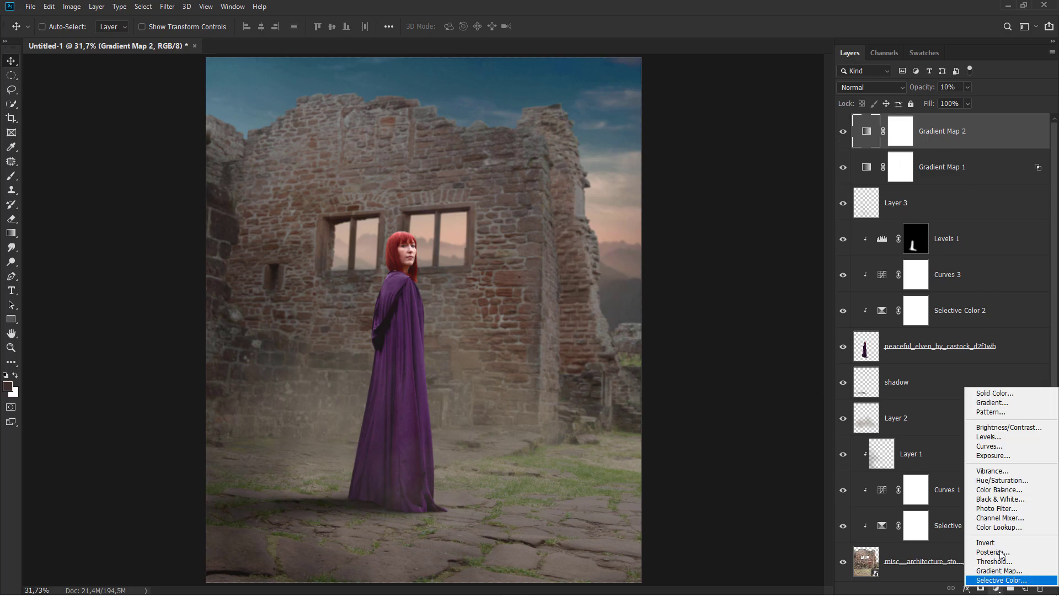
{"action": "left_click", "coordinate": [1001, 403]}
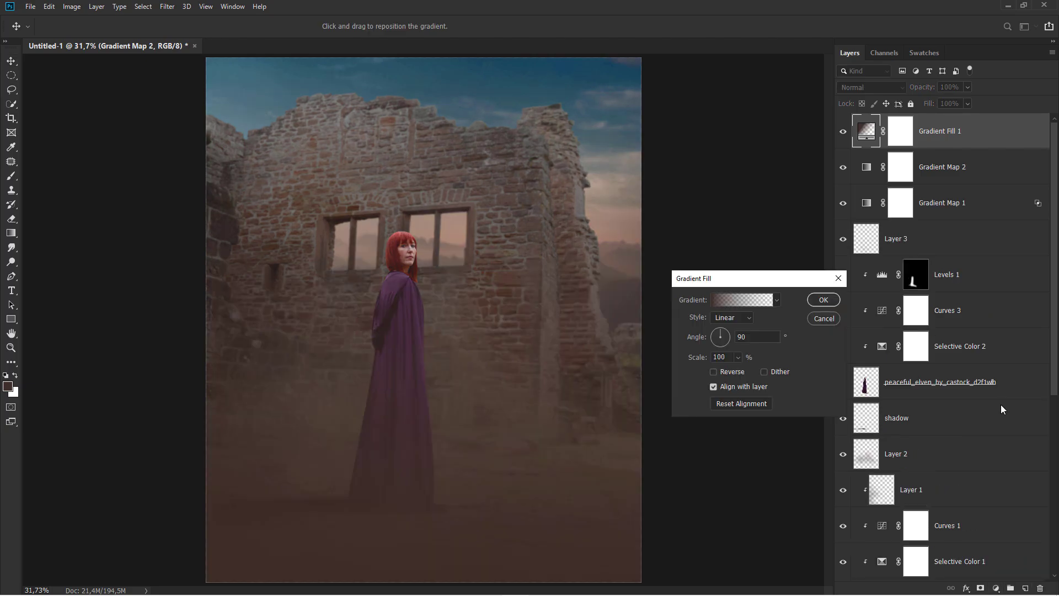
{"action": "left_click", "coordinate": [776, 299]}
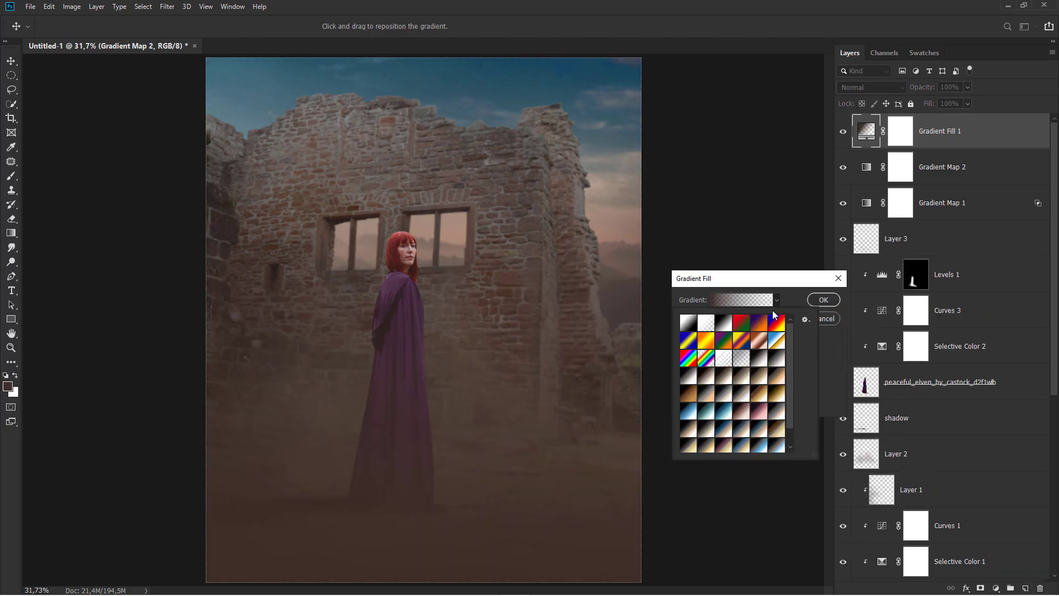
{"action": "left_click", "coordinate": [753, 299]}
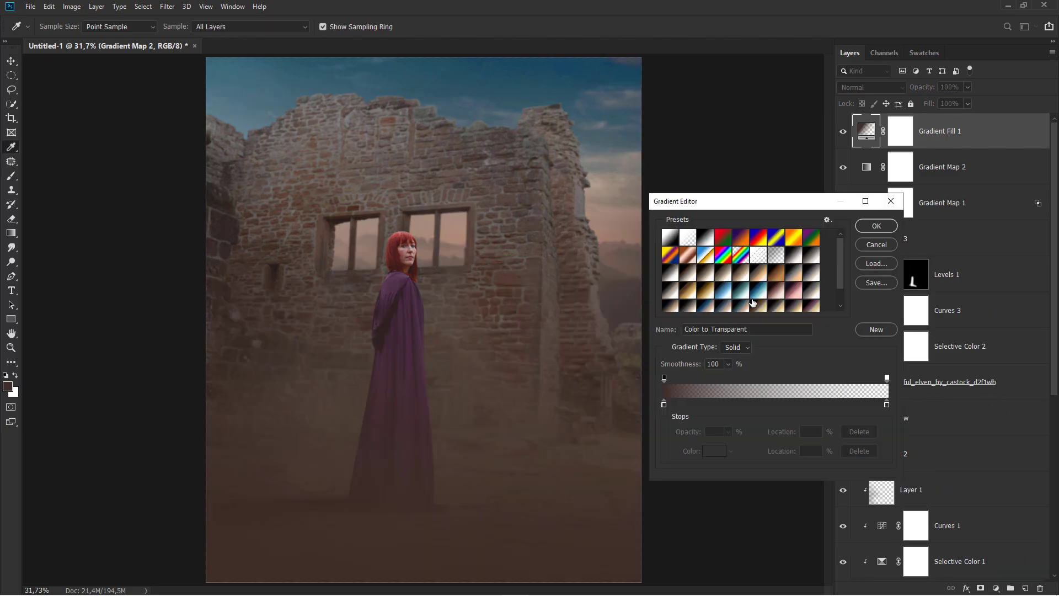
{"action": "left_click", "coordinate": [887, 405]}
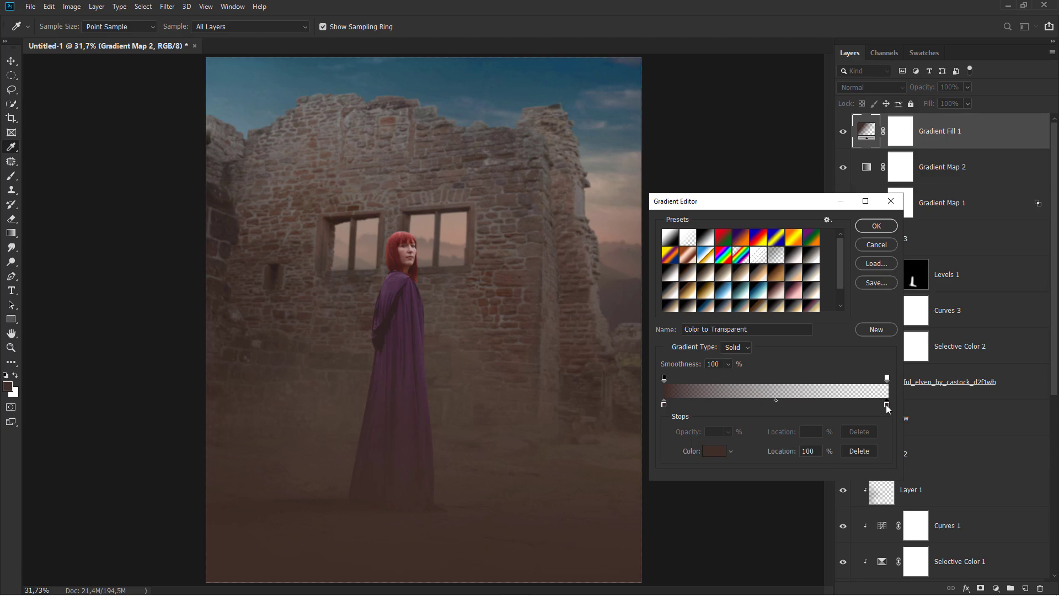
{"action": "left_click", "coordinate": [858, 451]}
{"action": "left_click", "coordinate": [664, 404]}
{"action": "left_click", "coordinate": [713, 452]}
{"action": "left_click_drag", "start_coordinate": [692, 398], "coordinate": [674, 405]}
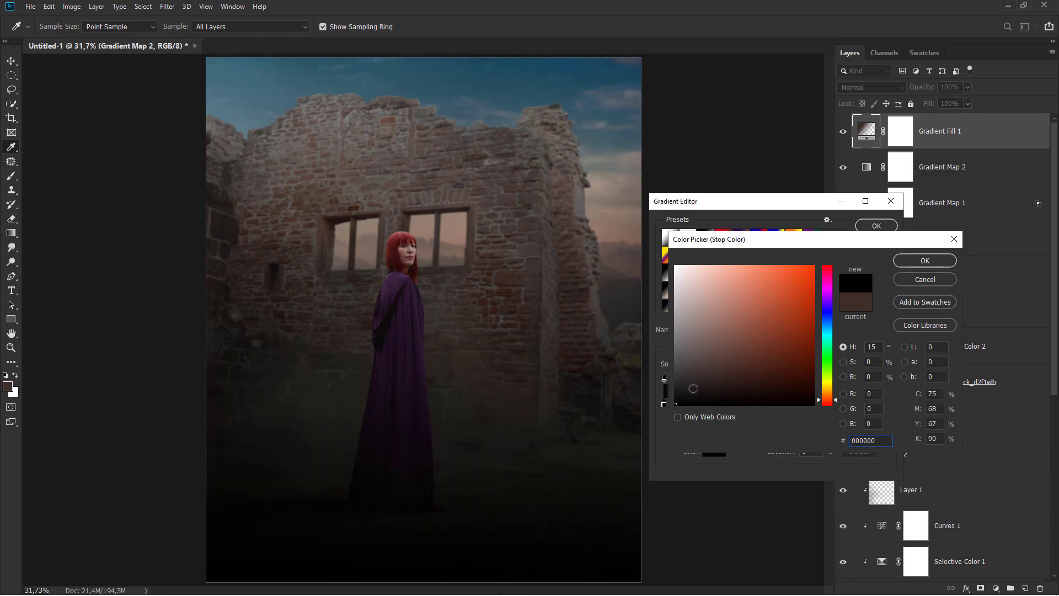
{"action": "left_click", "coordinate": [904, 264]}
{"action": "left_click", "coordinate": [877, 227]}
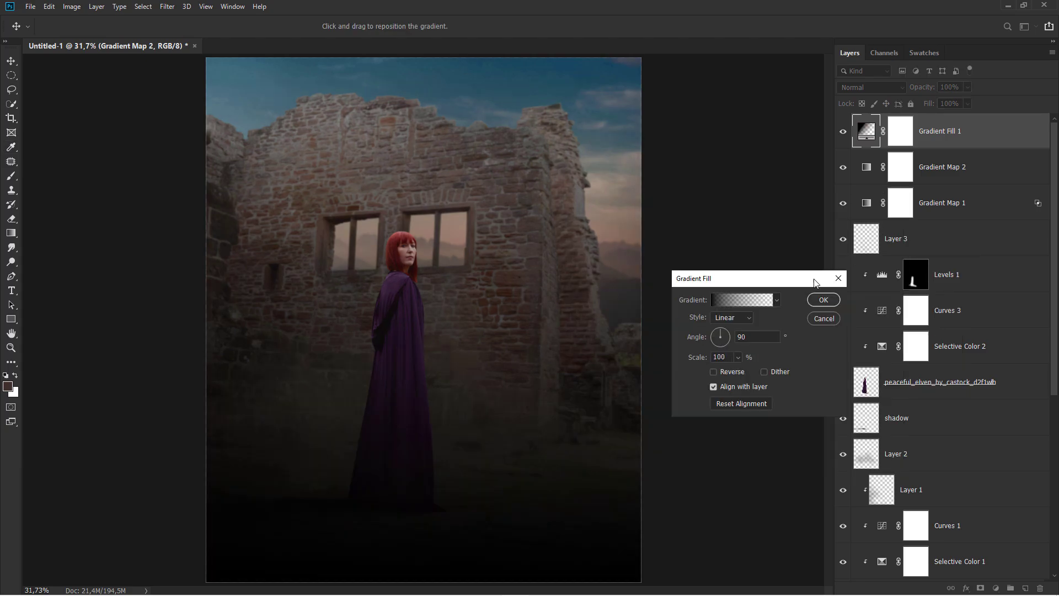
Step: Make the gradient fill radial, reversed, at 300% scale, and apply it
{"action": "left_click", "coordinate": [745, 317]}
{"action": "left_click", "coordinate": [726, 331]}
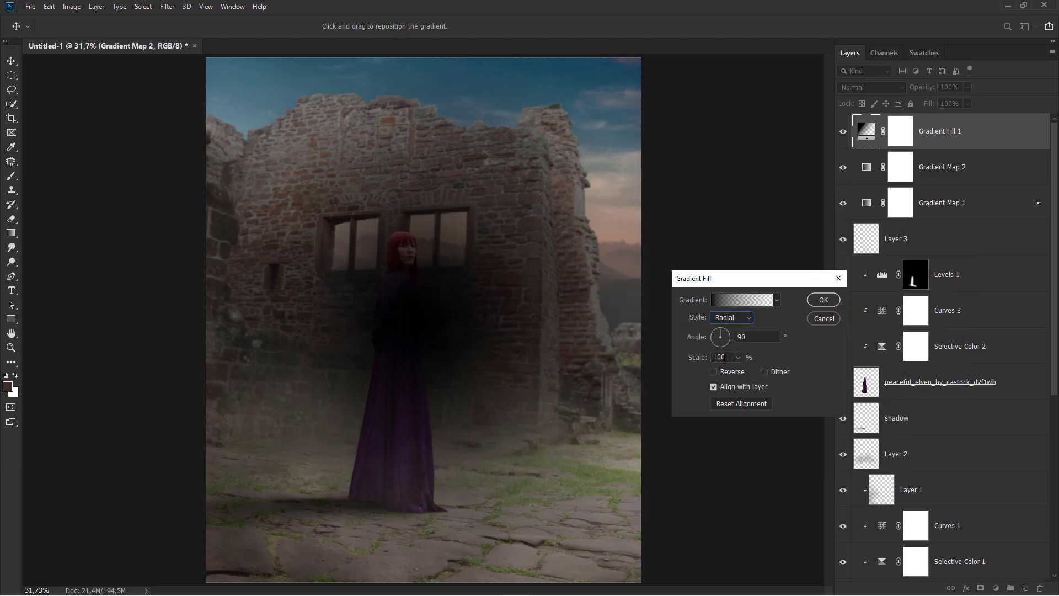
{"action": "left_click", "coordinate": [713, 372]}
{"action": "double_click", "coordinate": [719, 357]}
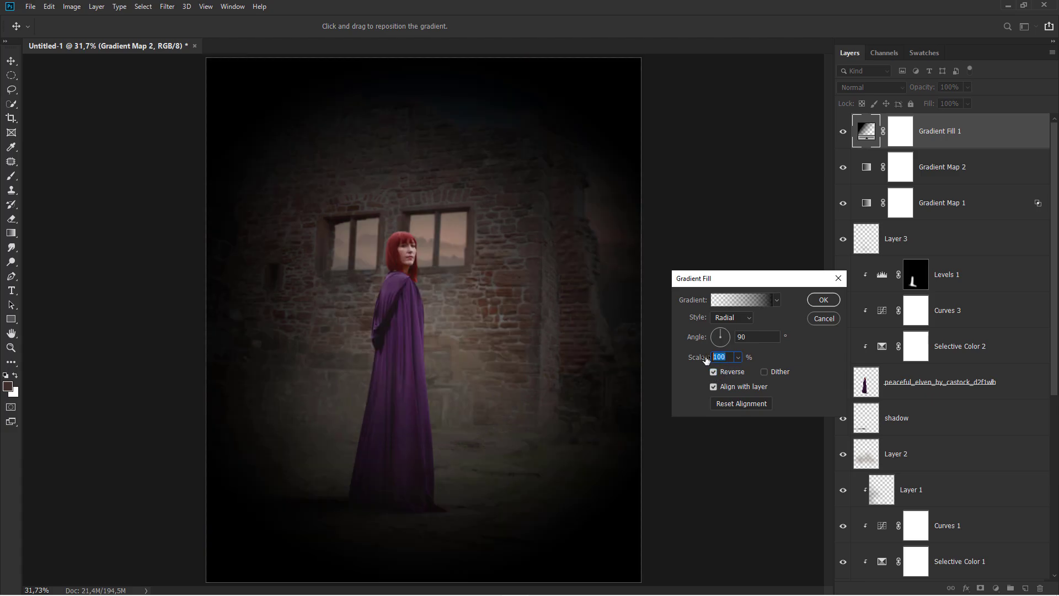
{"action": "type", "text": "300"}
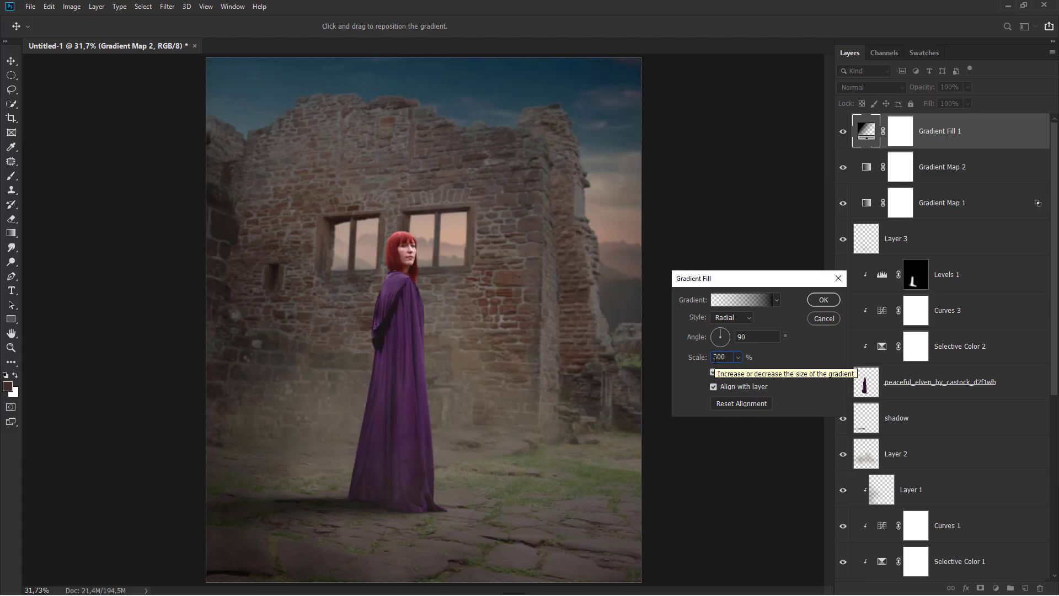
{"action": "left_click", "coordinate": [820, 301]}
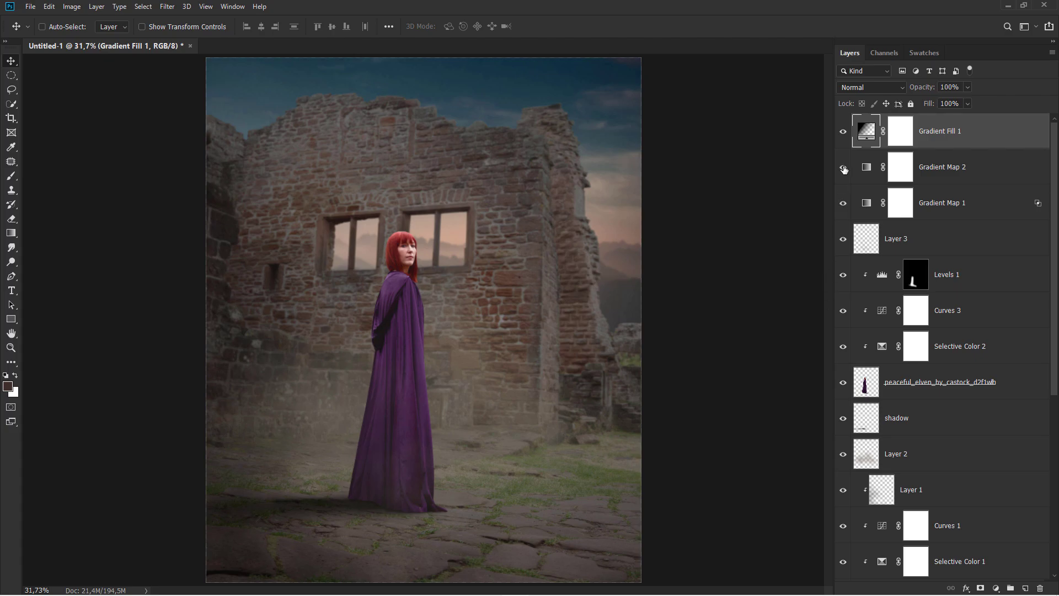
Step: Set the vignette layer's blend mode to Soft Light and compare it on and off
{"action": "left_click", "coordinate": [847, 89]}
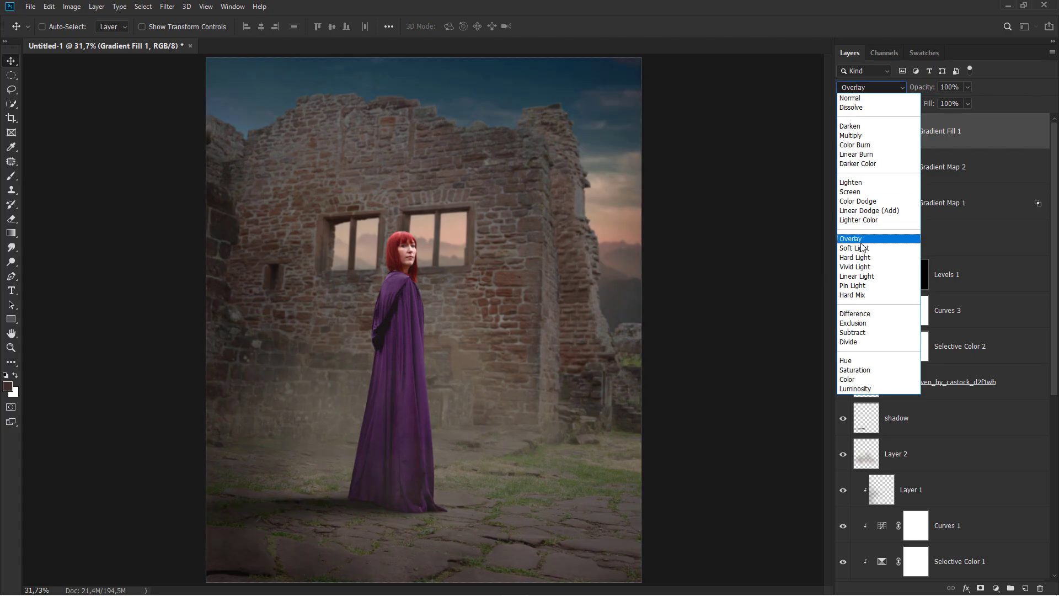
{"action": "left_click", "coordinate": [864, 248]}
{"action": "left_click", "coordinate": [842, 132]}
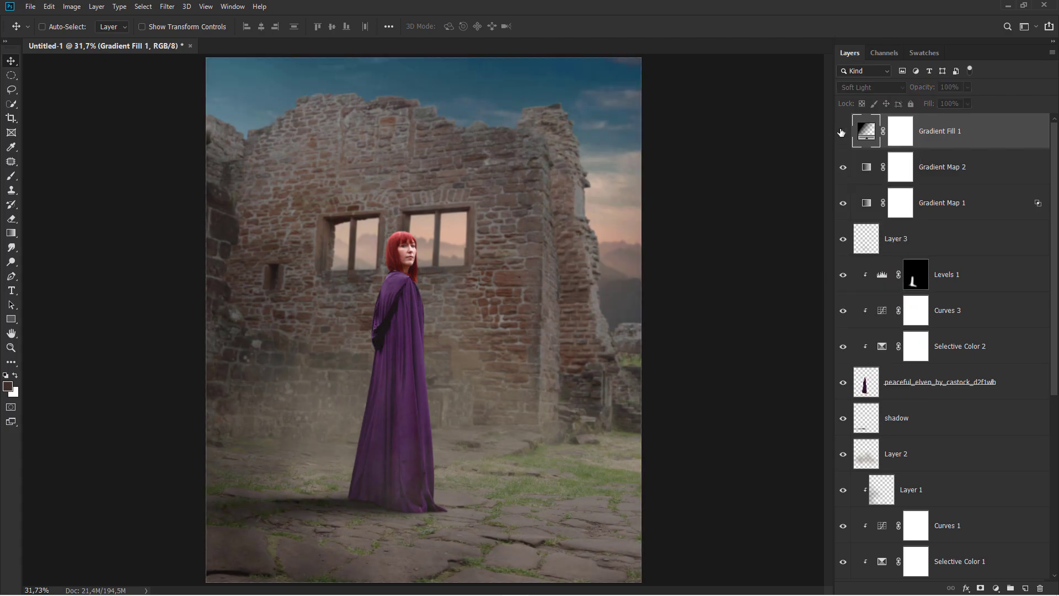
{"action": "left_click", "coordinate": [842, 131]}
Step: Fade the vignette mask with two black radial gradients at 43% opacity over the centre
{"action": "left_click", "coordinate": [900, 131]}
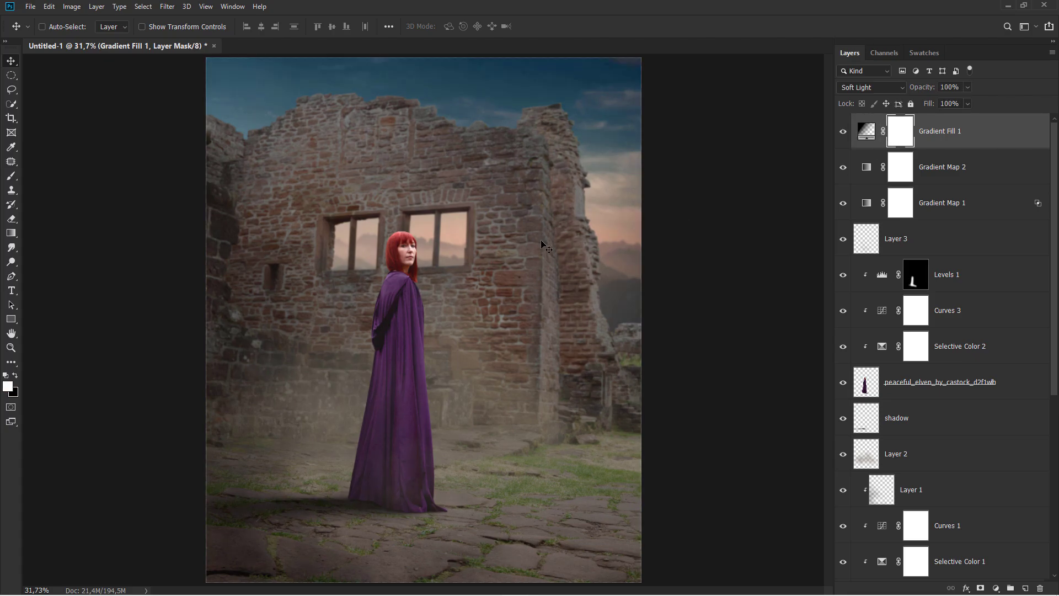
{"action": "left_click", "coordinate": [11, 232]}
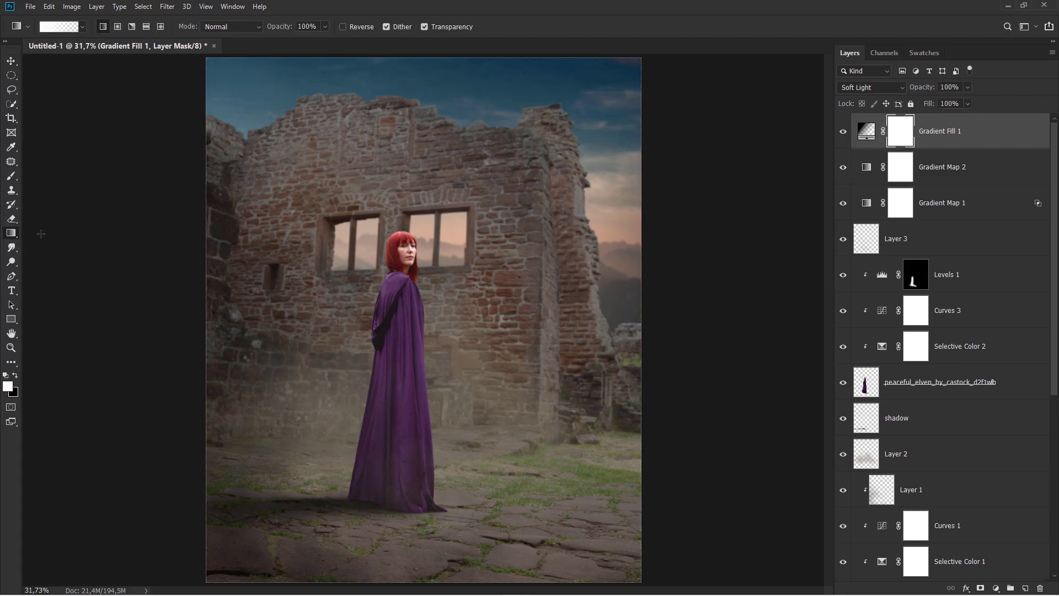
{"action": "left_click", "coordinate": [16, 376]}
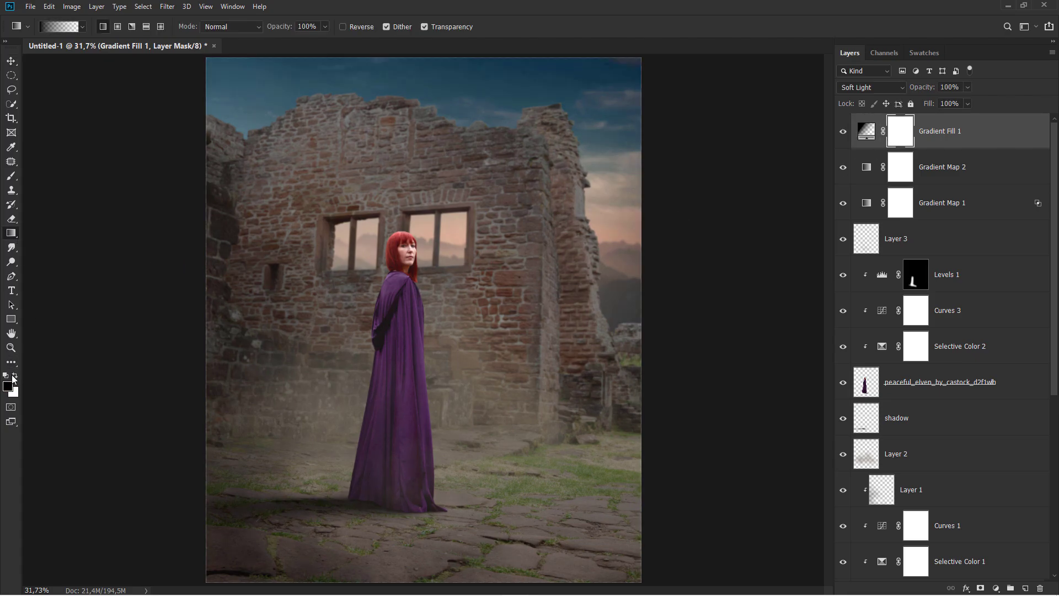
{"action": "left_click", "coordinate": [118, 28]}
{"action": "left_click", "coordinate": [325, 27]}
{"action": "left_click", "coordinate": [297, 40]}
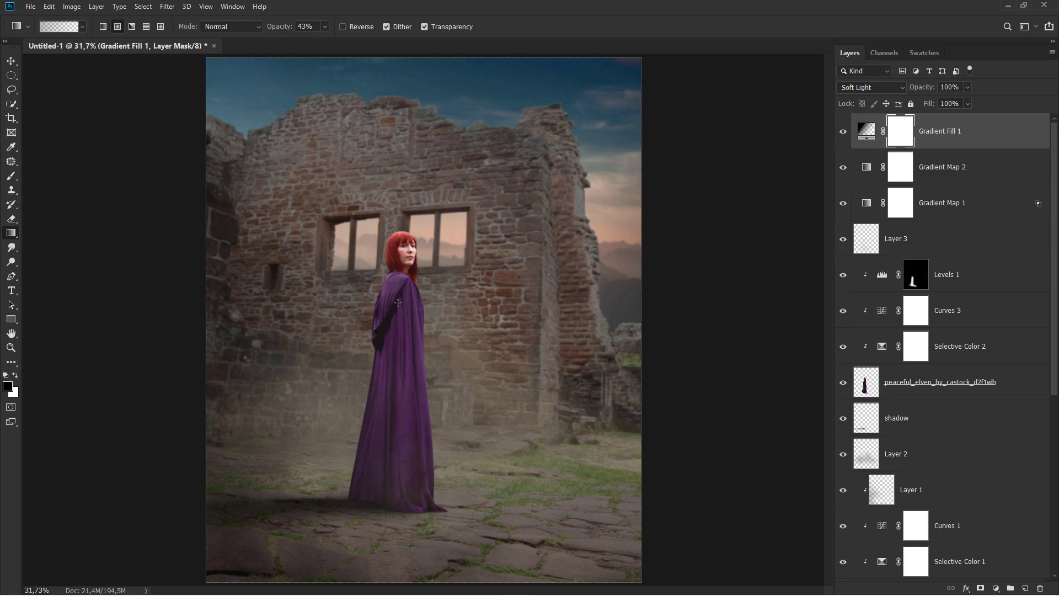
{"action": "left_click_drag", "start_coordinate": [397, 303], "coordinate": [611, 574]}
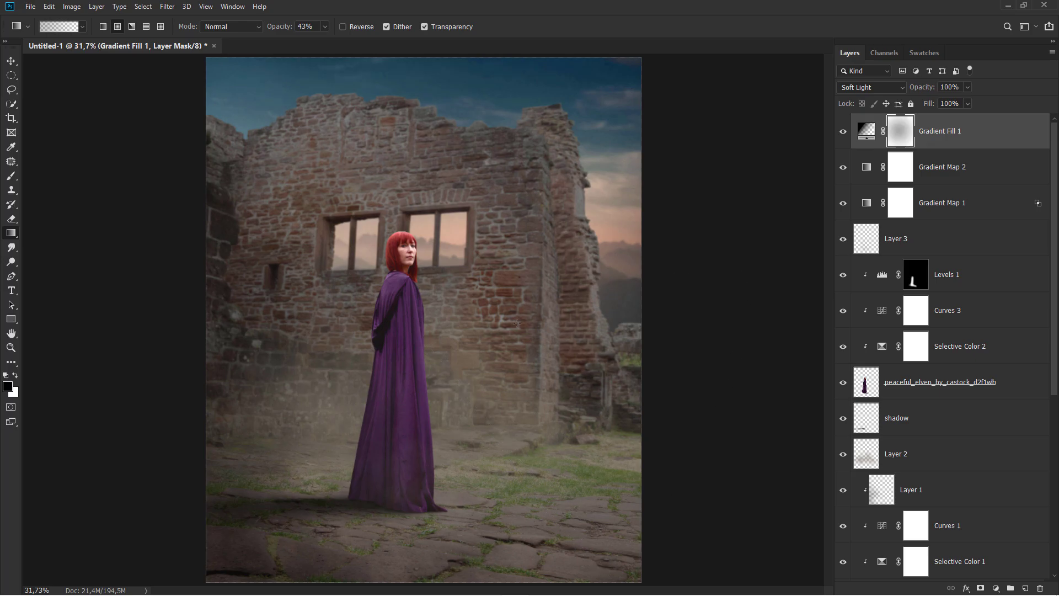
{"action": "left_click_drag", "start_coordinate": [411, 336], "coordinate": [707, 353]}
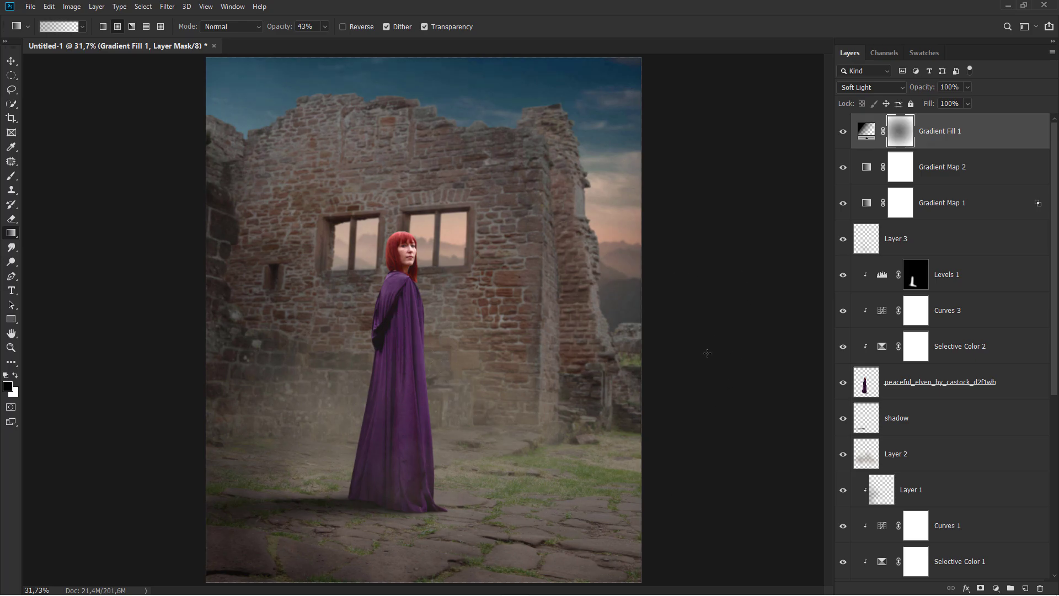
{"action": "left_click", "coordinate": [843, 131]}
{"action": "key", "text": "ctrl+2"}
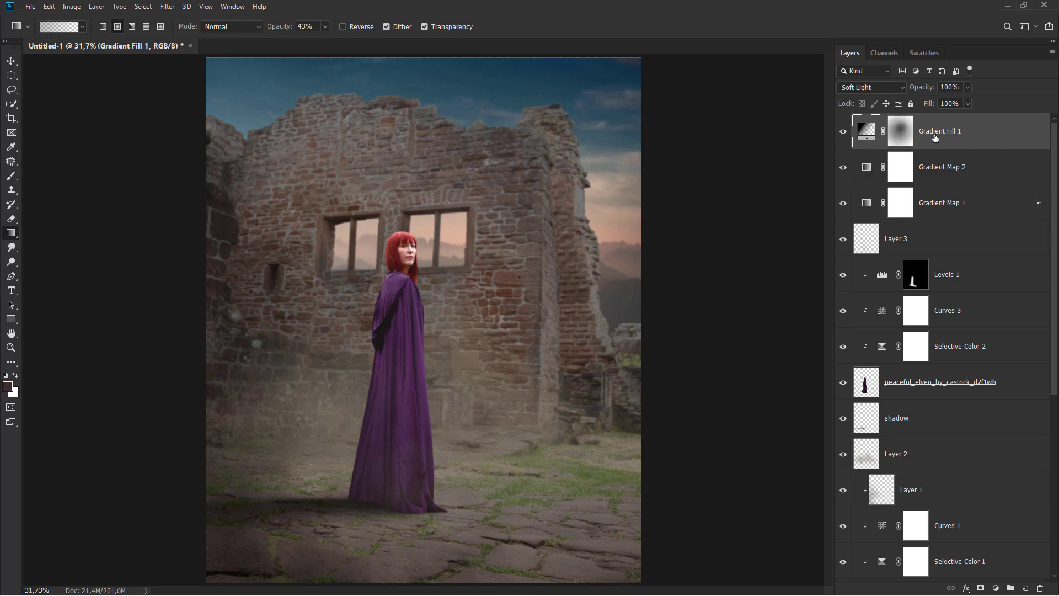